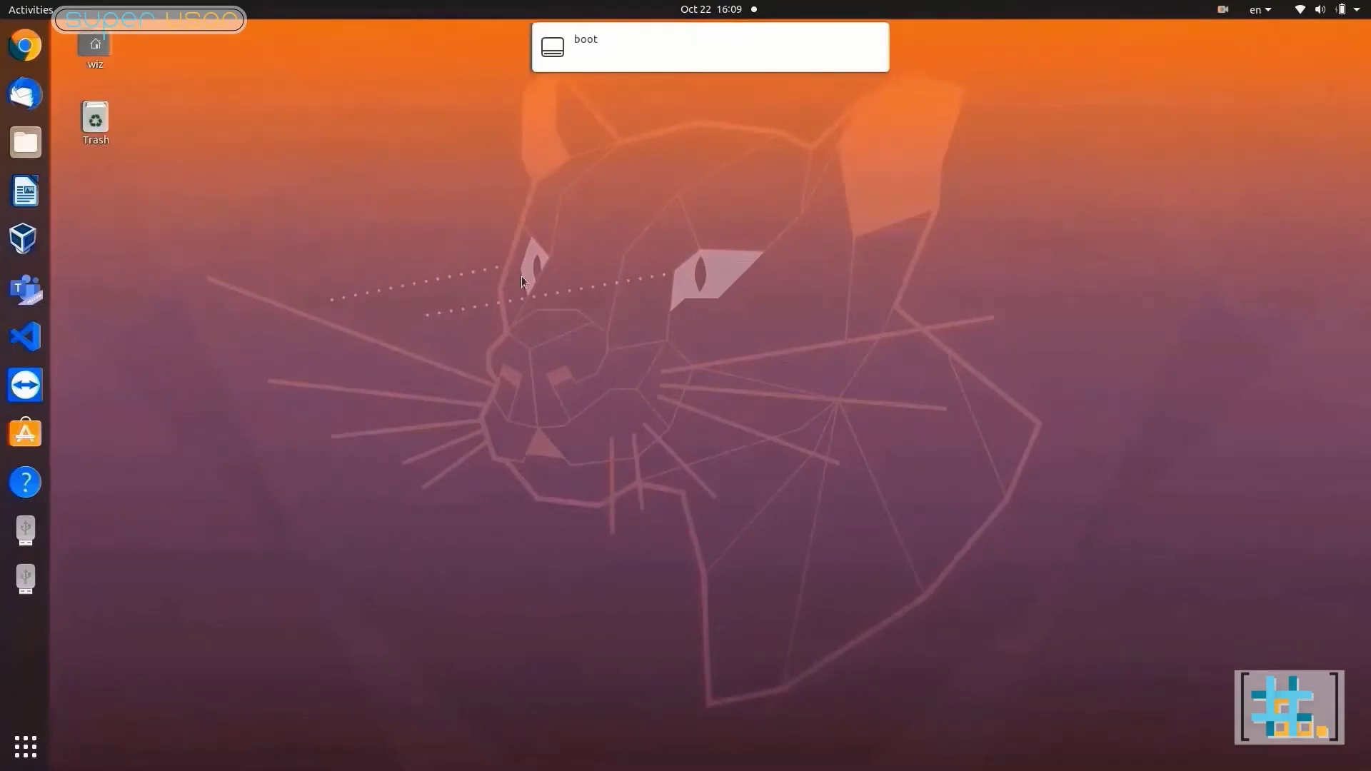
# Step: Open the boot volume in Files and open a terminal in that folder
pyautogui.moveTo(614, 65)
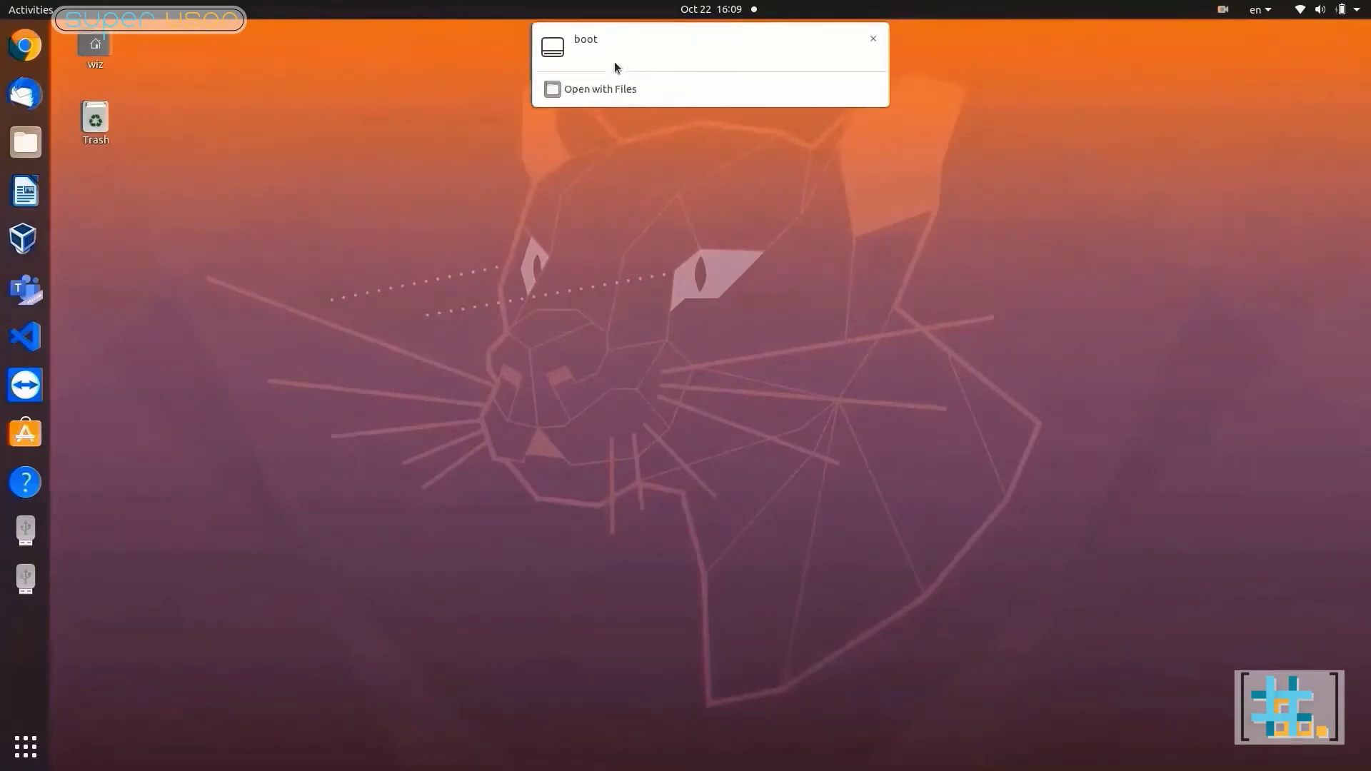
pyautogui.click(583, 96)
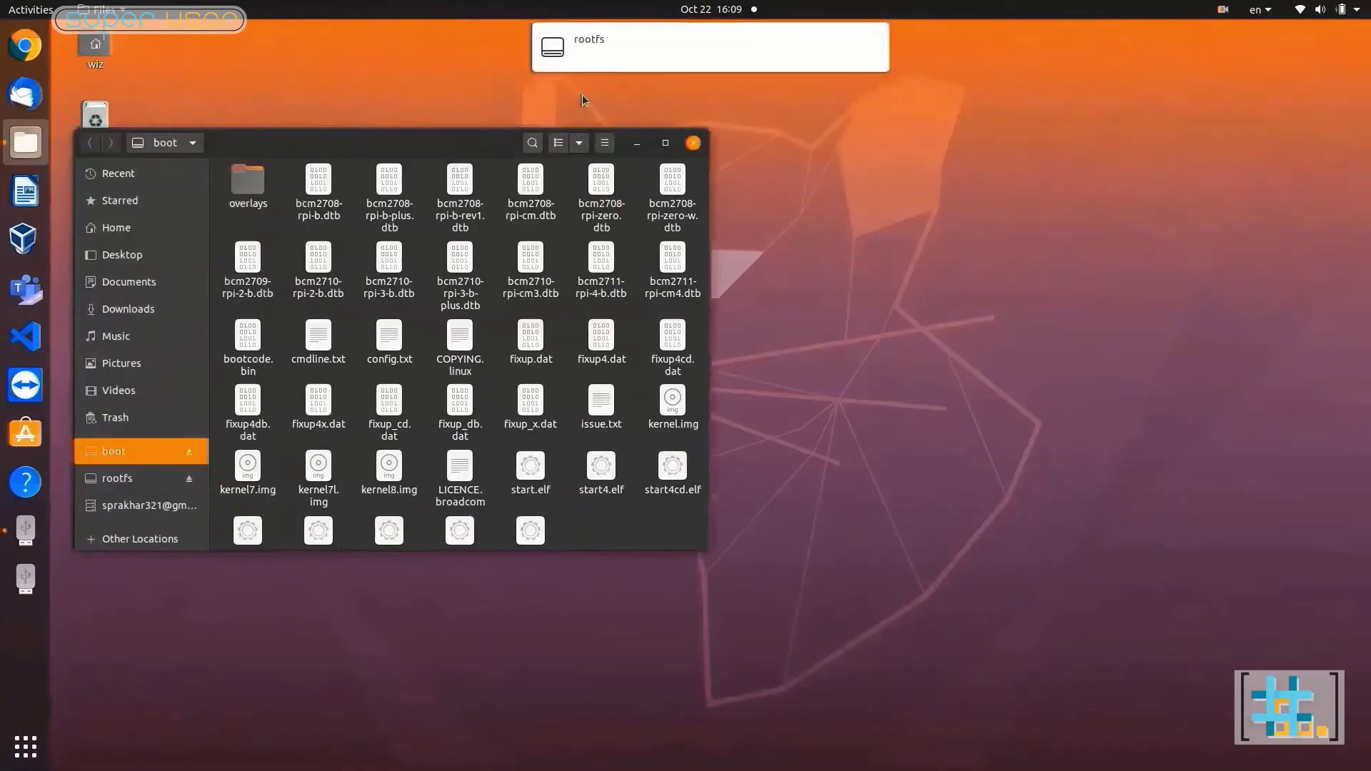
pyautogui.rightClick(613, 533)
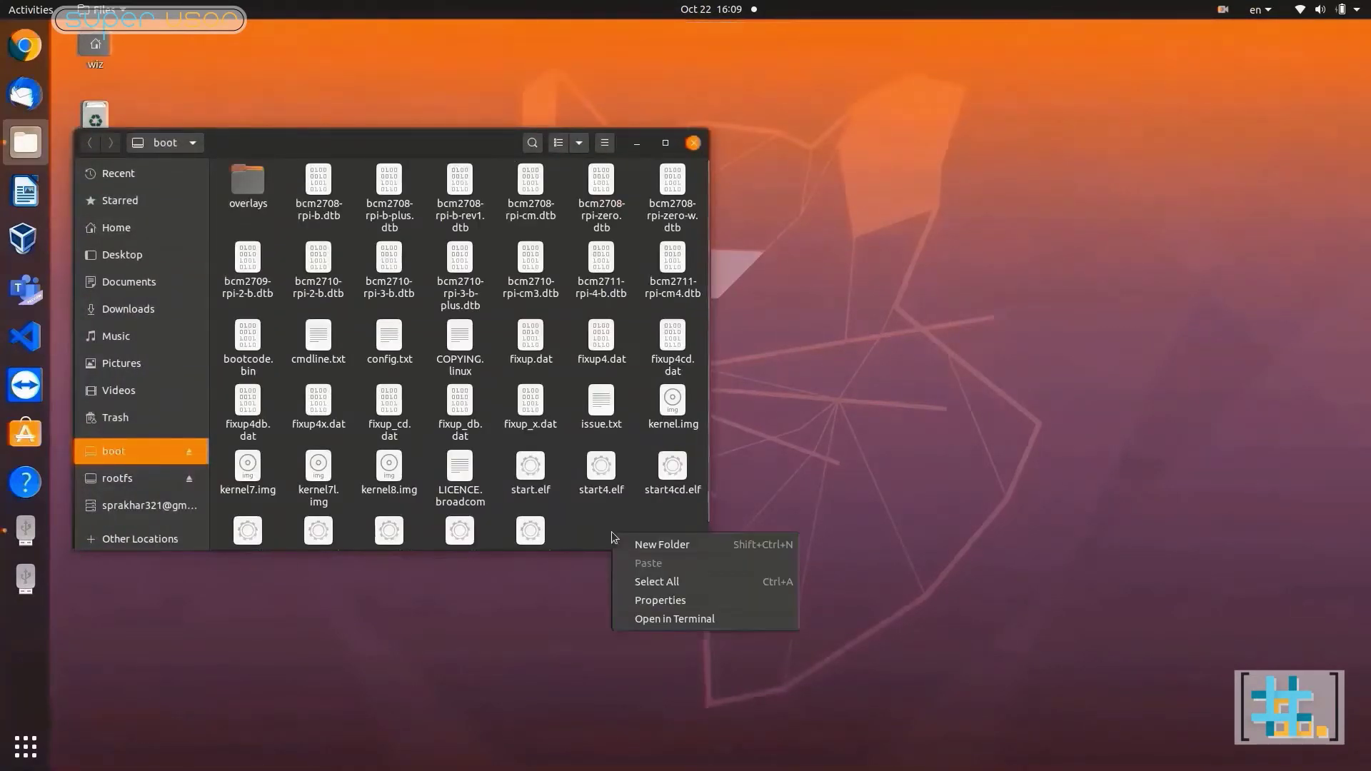
pyautogui.click(647, 621)
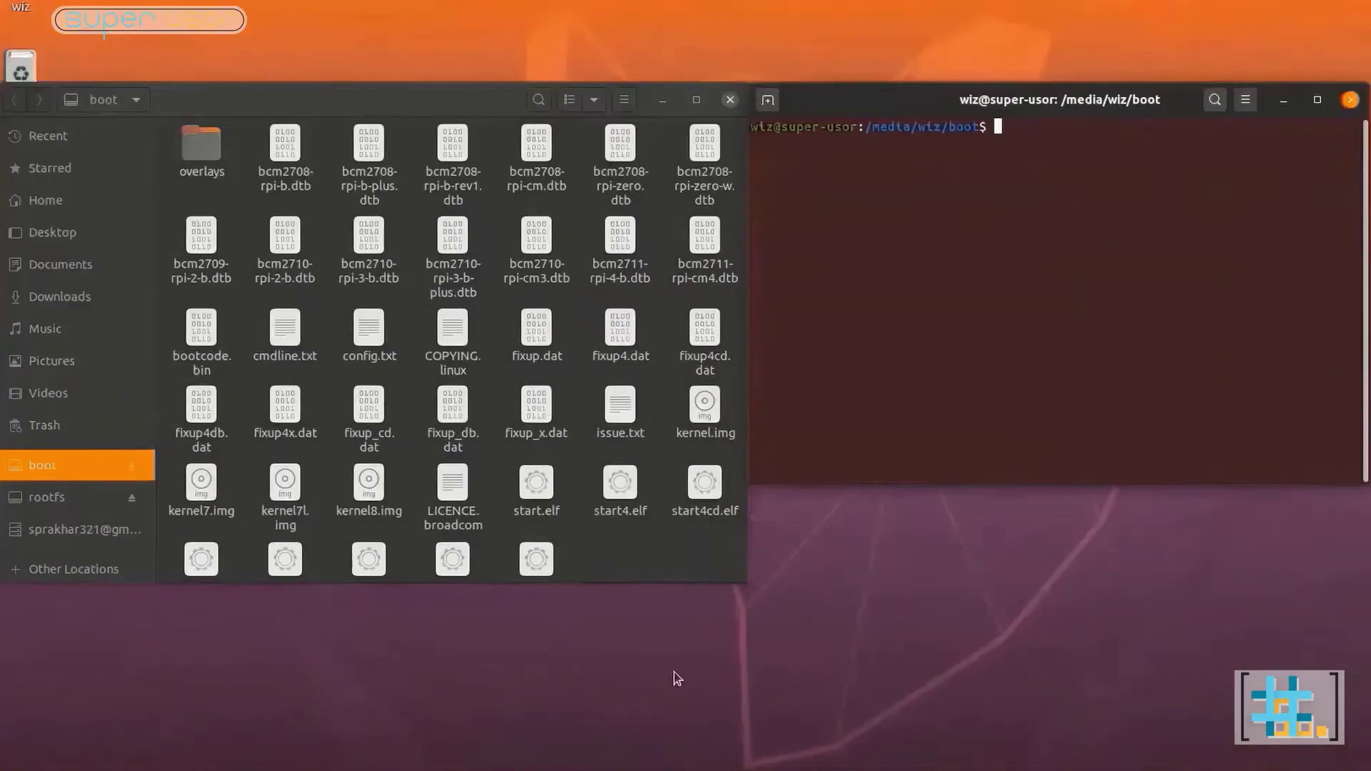
# Step: Create an empty ssh file with 'touch ssh' and confirm it is empty in Text Editor
pyautogui.write('touch ssh')
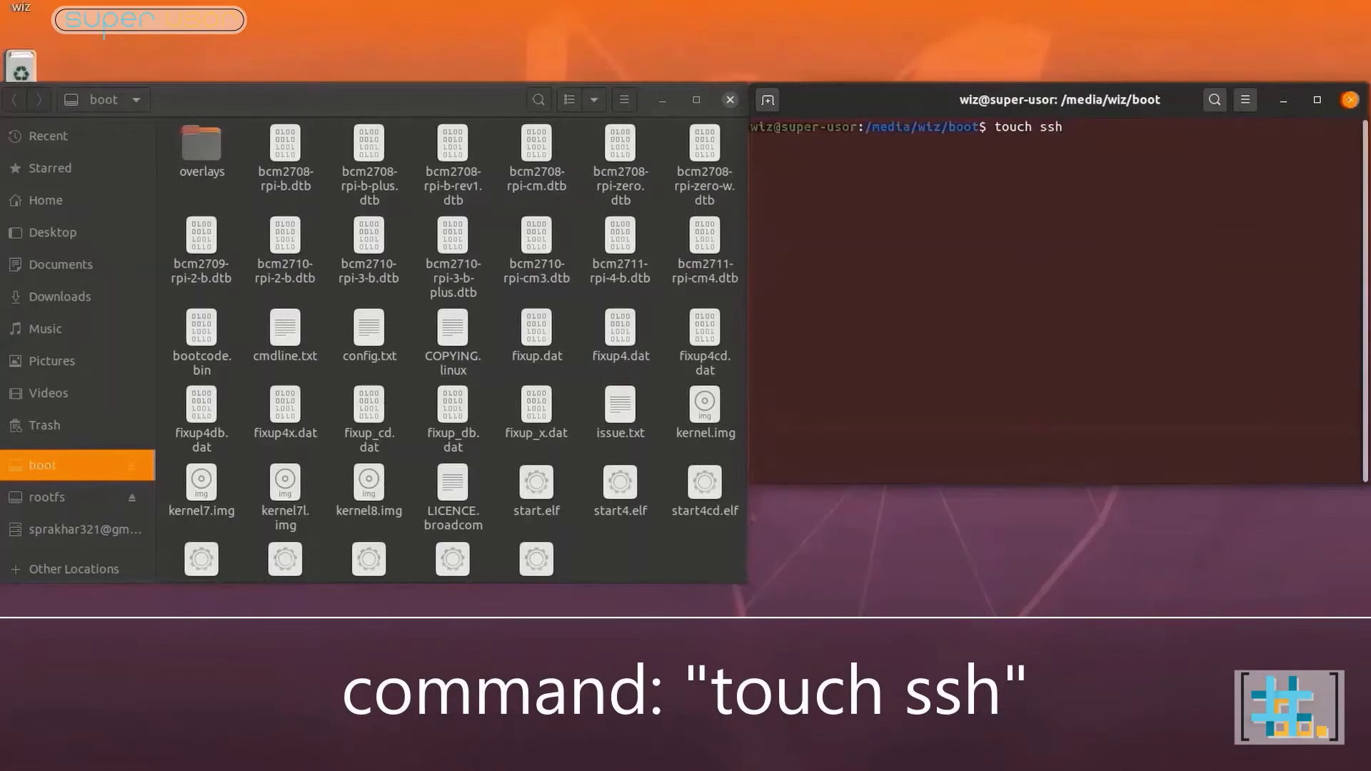
pyautogui.press('Return')
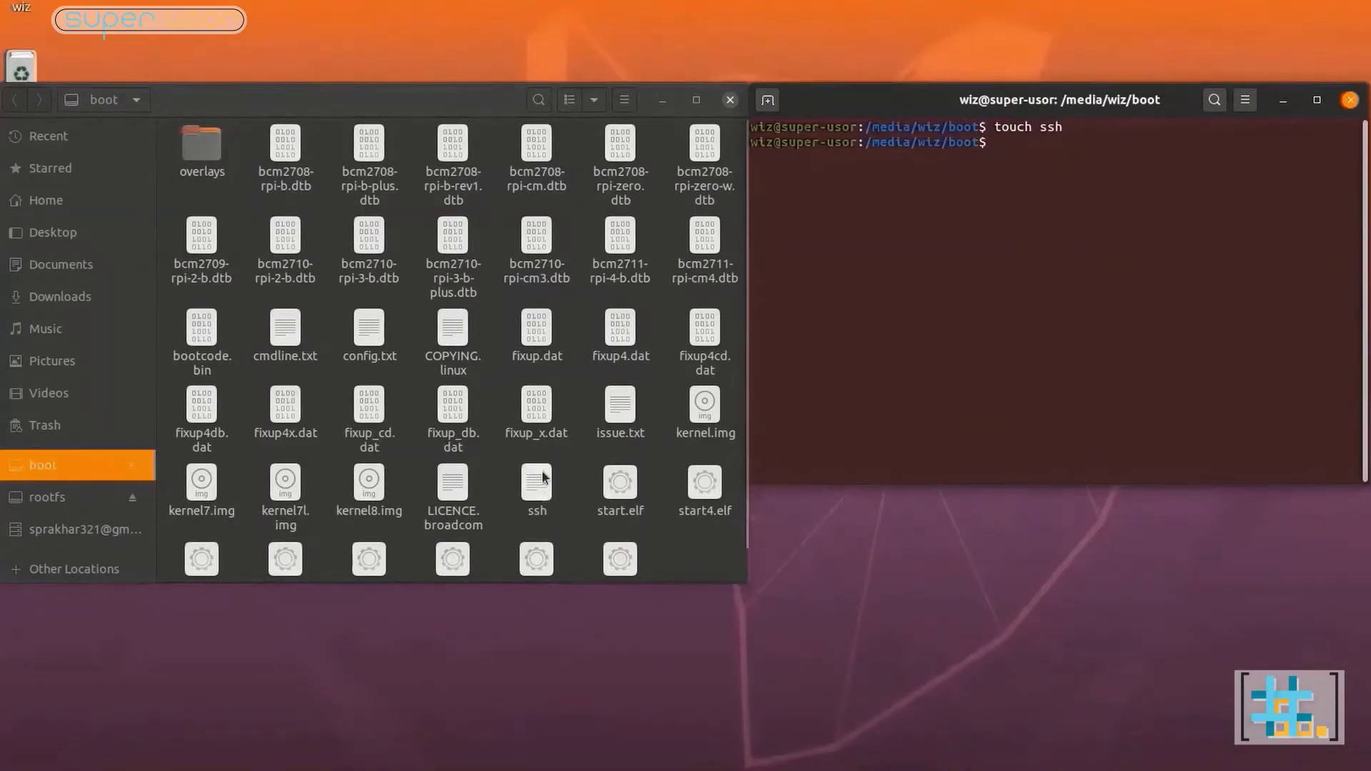
pyautogui.click(536, 495)
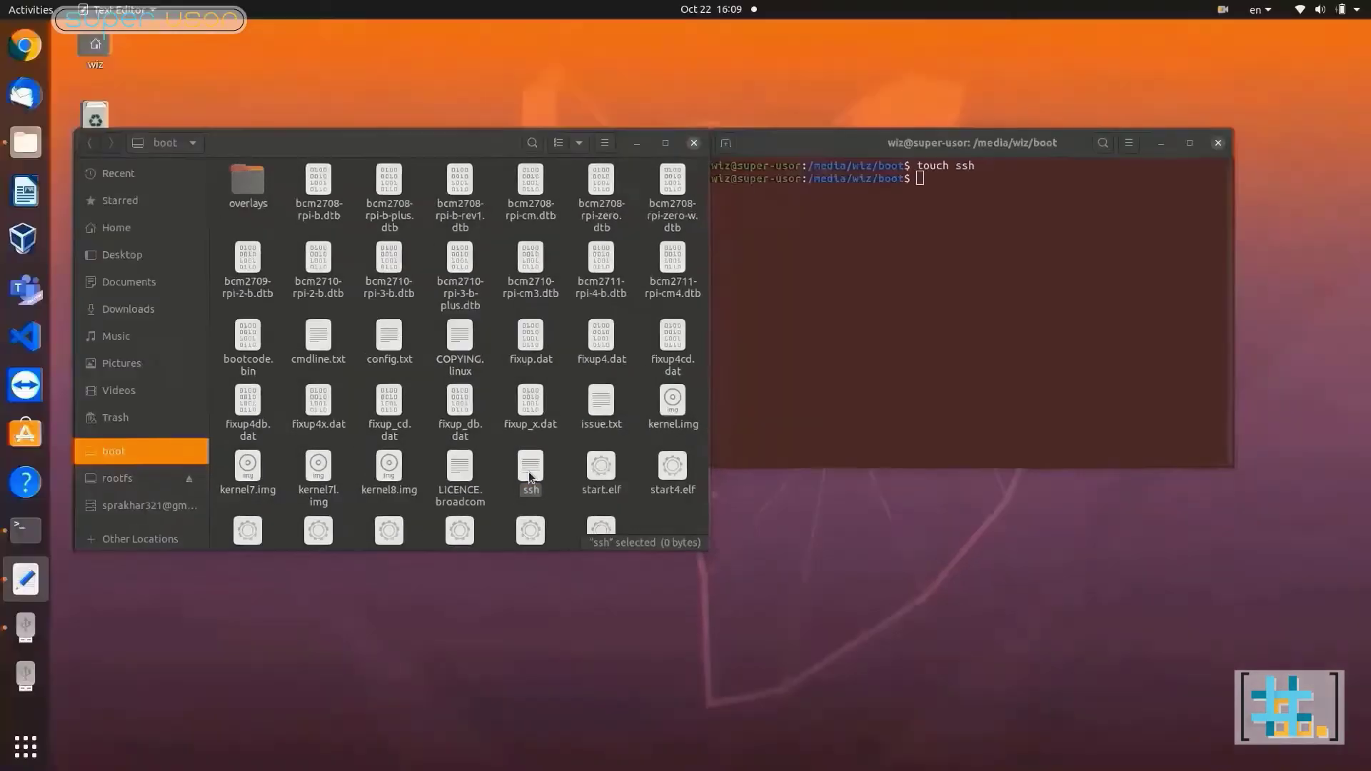
pyautogui.doubleClick(536, 491)
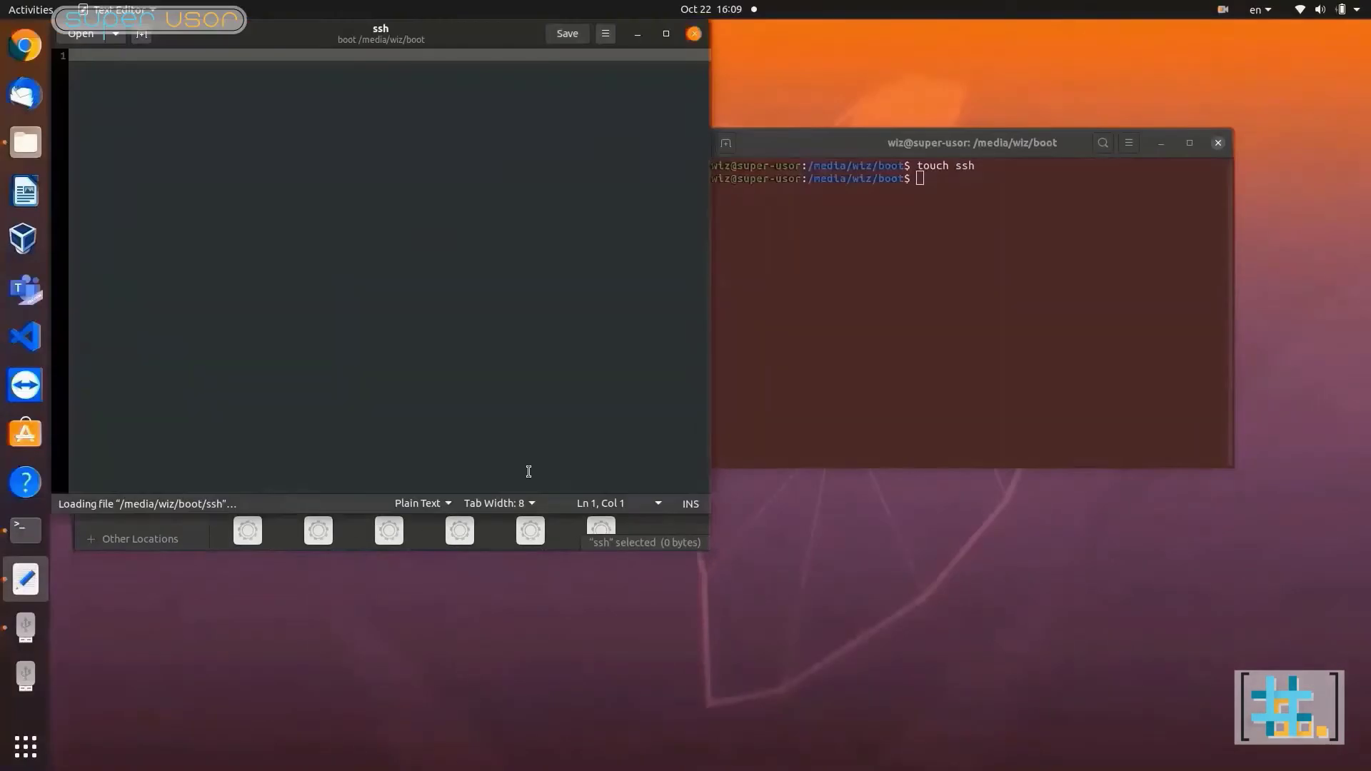
pyautogui.click(694, 35)
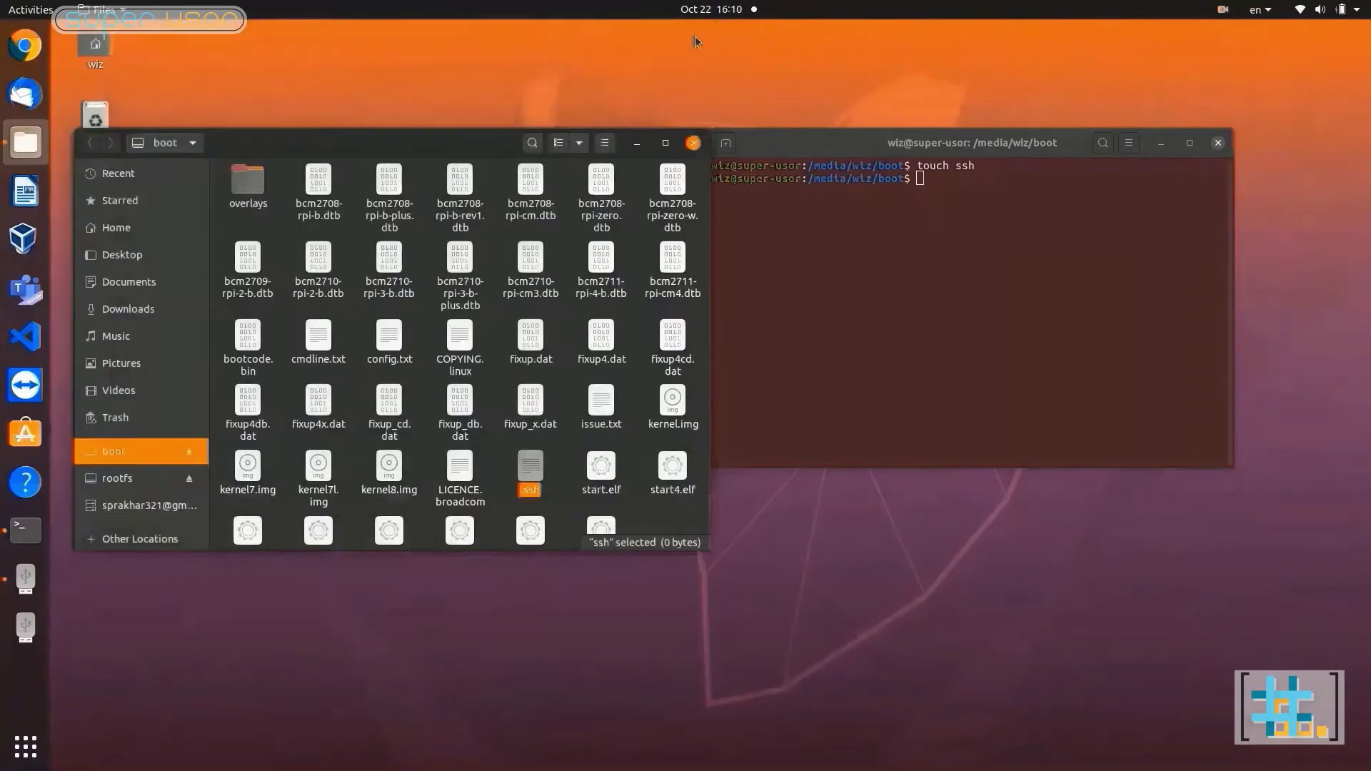
# Step: Search 'vnc view' in Chrome and open the RealVNC VNC Viewer download page
pyautogui.click(26, 46)
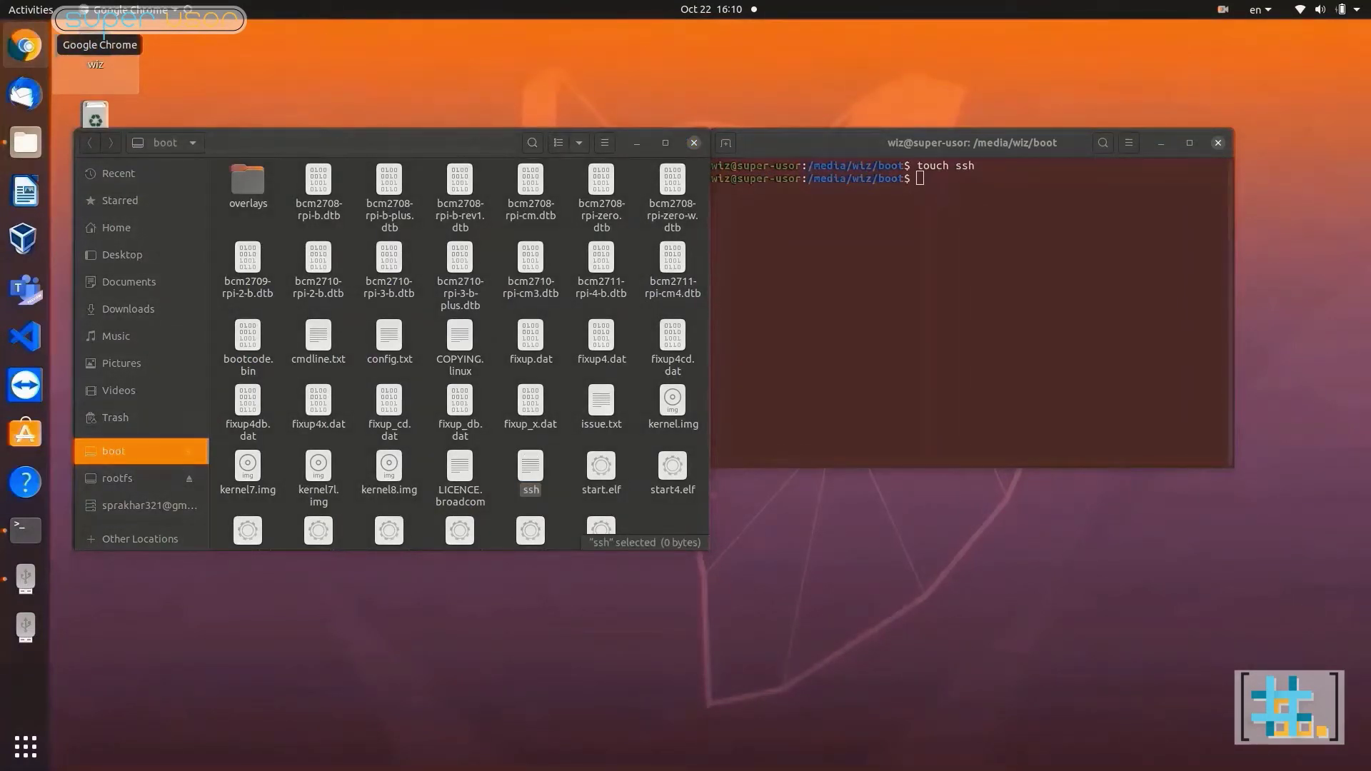
pyautogui.write('vnc')
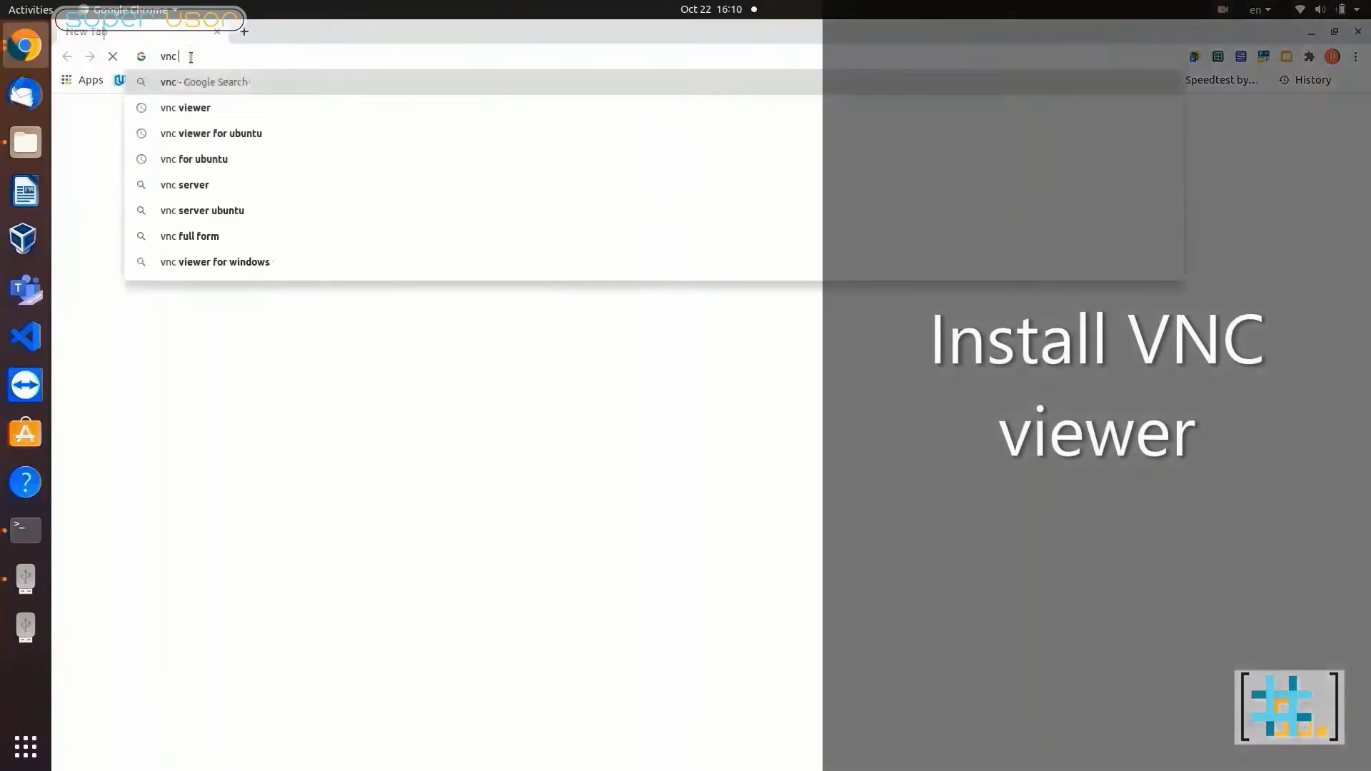
pyautogui.write(' view')
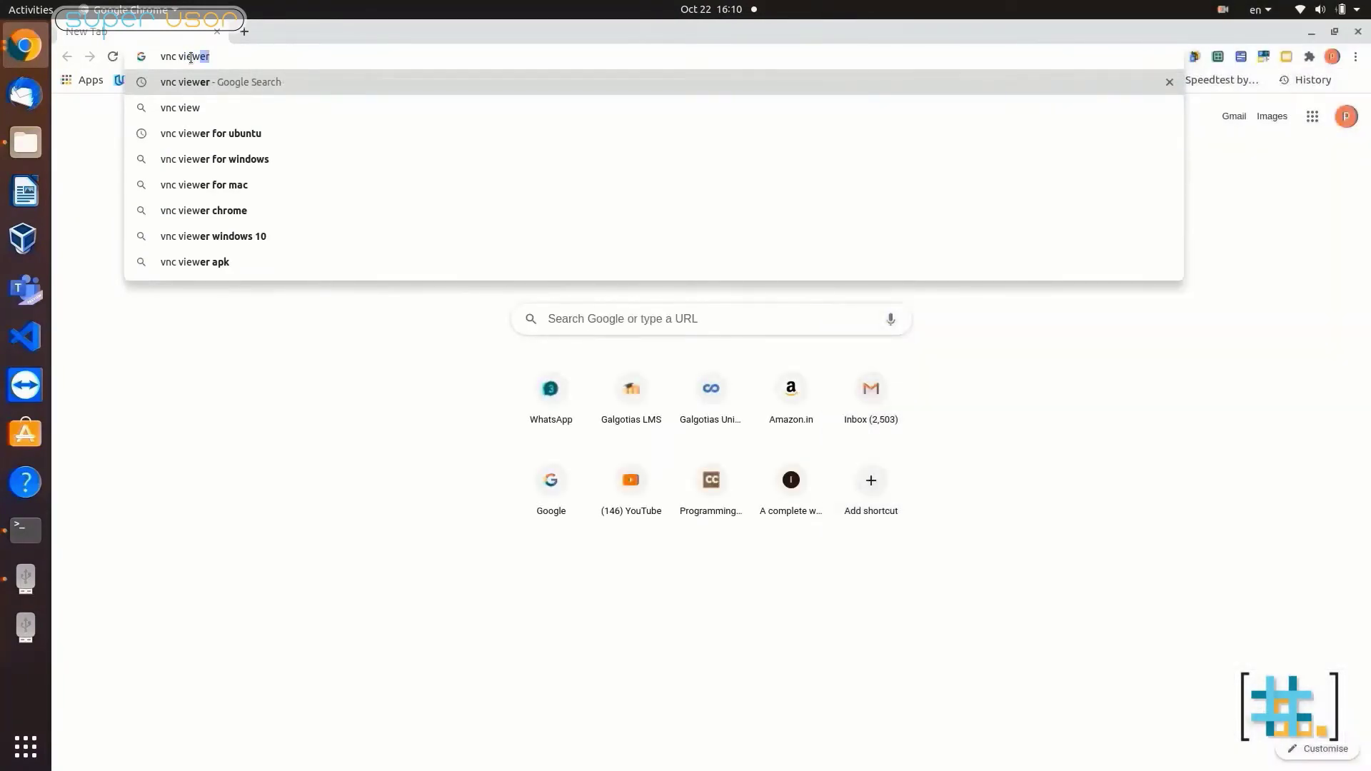
pyautogui.press('Return')
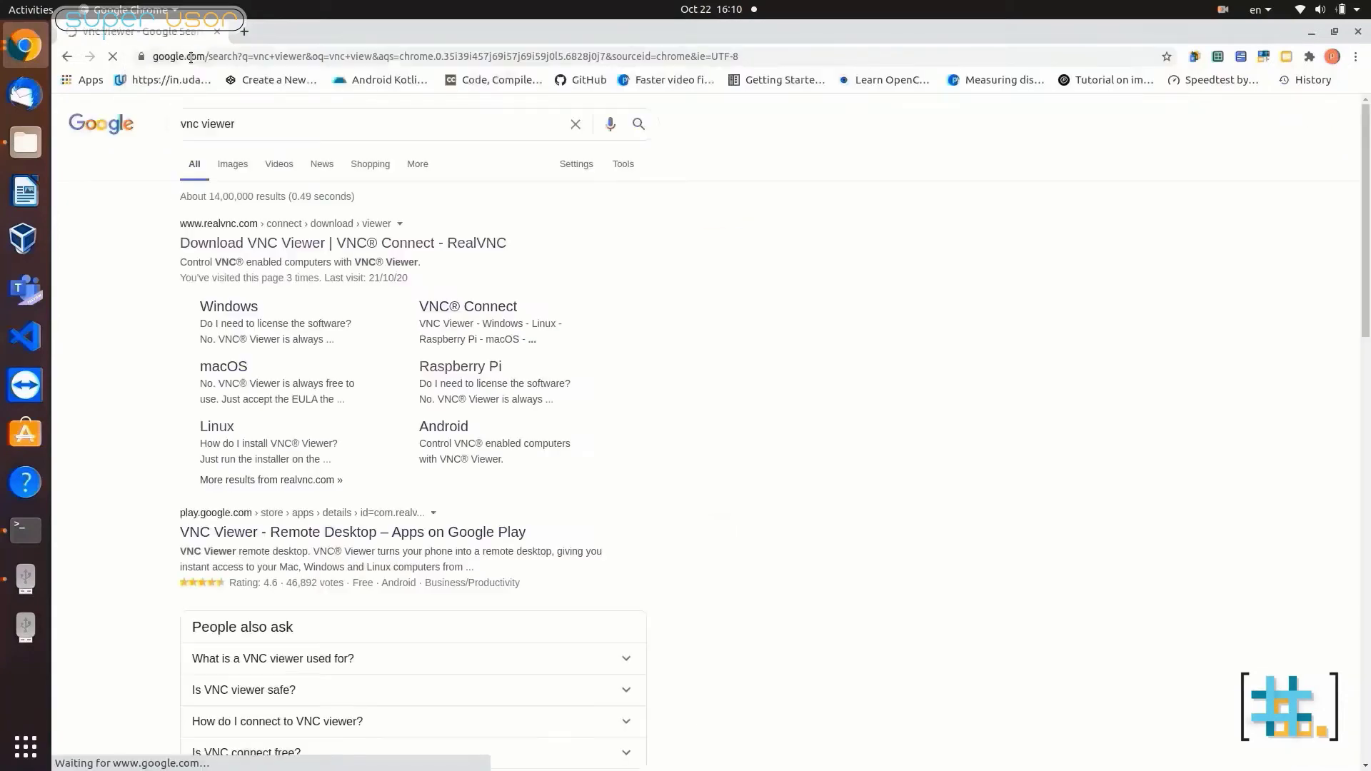
pyautogui.click(232, 244)
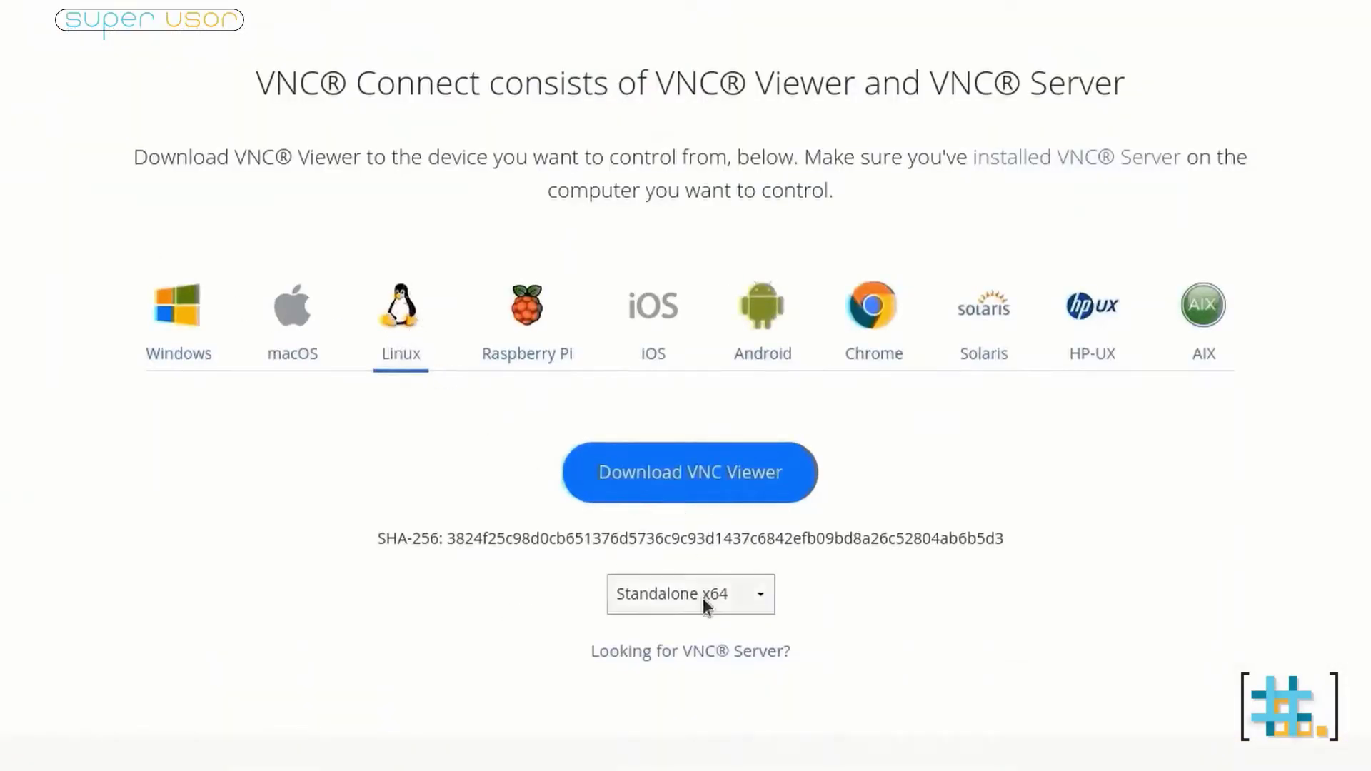
# Step: Download the DEB x64 VNC Viewer package
pyautogui.click(703, 600)
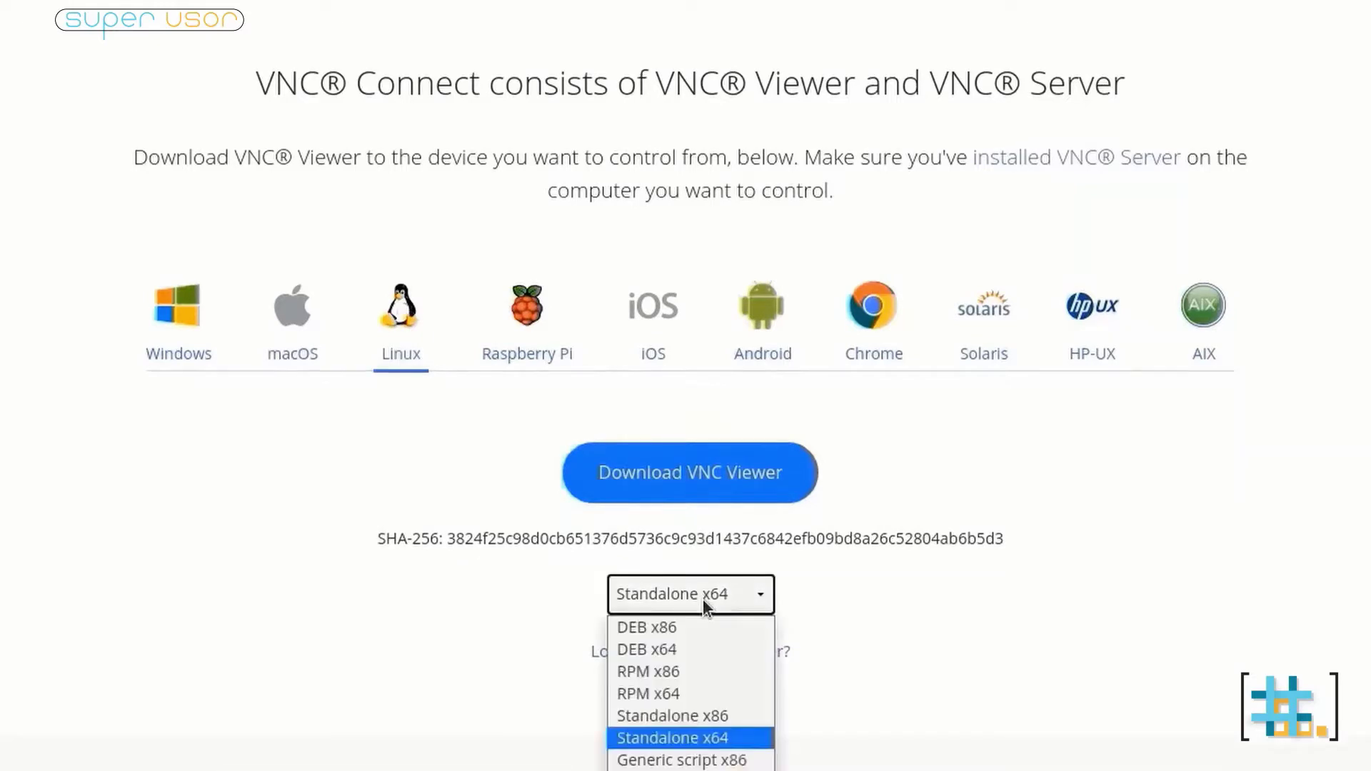
pyautogui.click(680, 646)
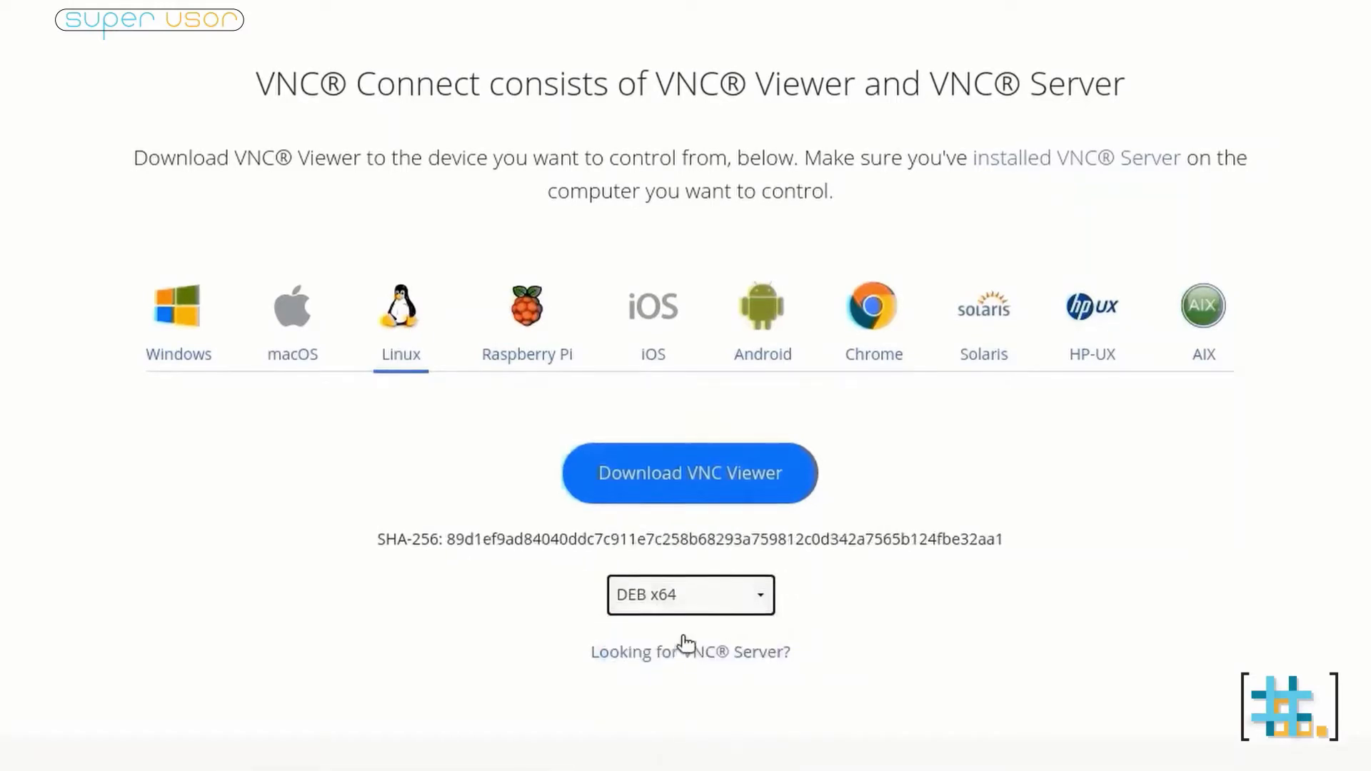
pyautogui.click(704, 500)
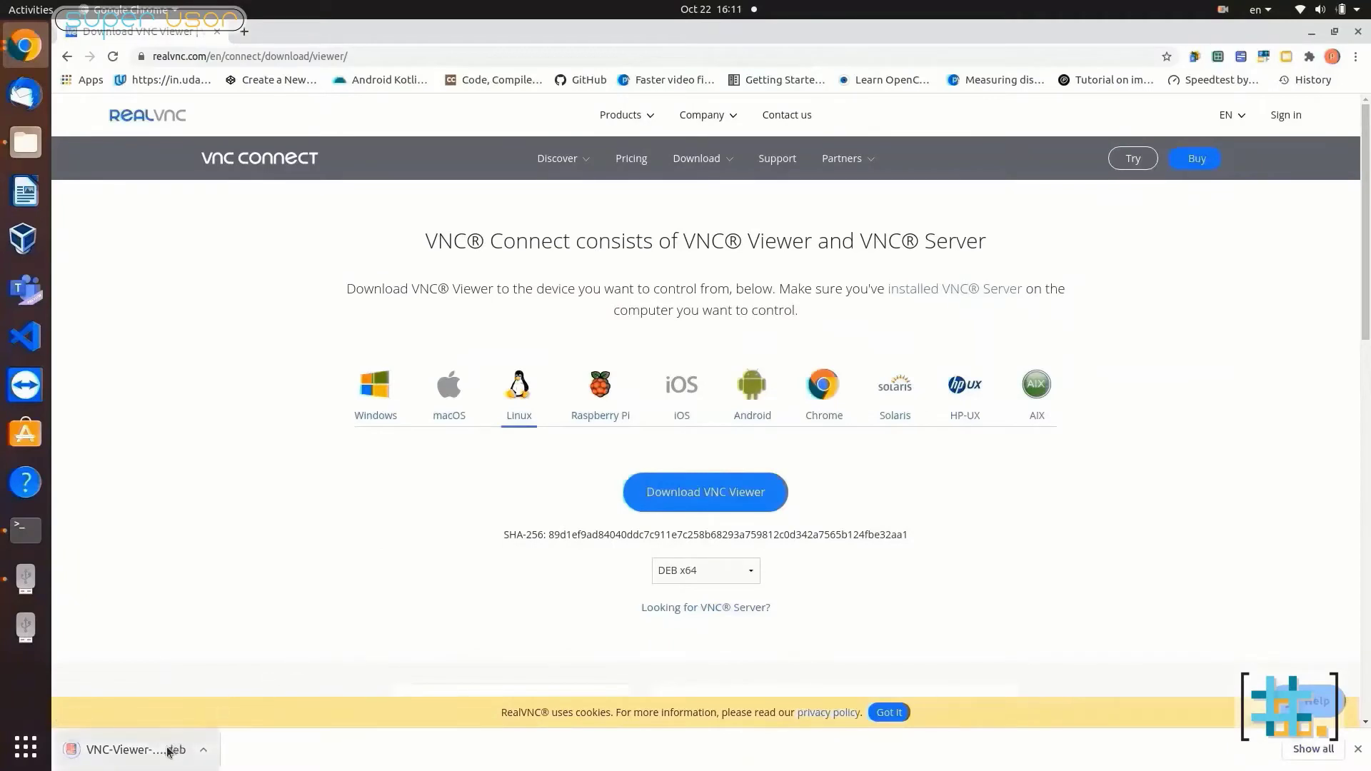
# Step: Install the downloaded VNC Viewer .deb package in Ubuntu Software
pyautogui.click(169, 751)
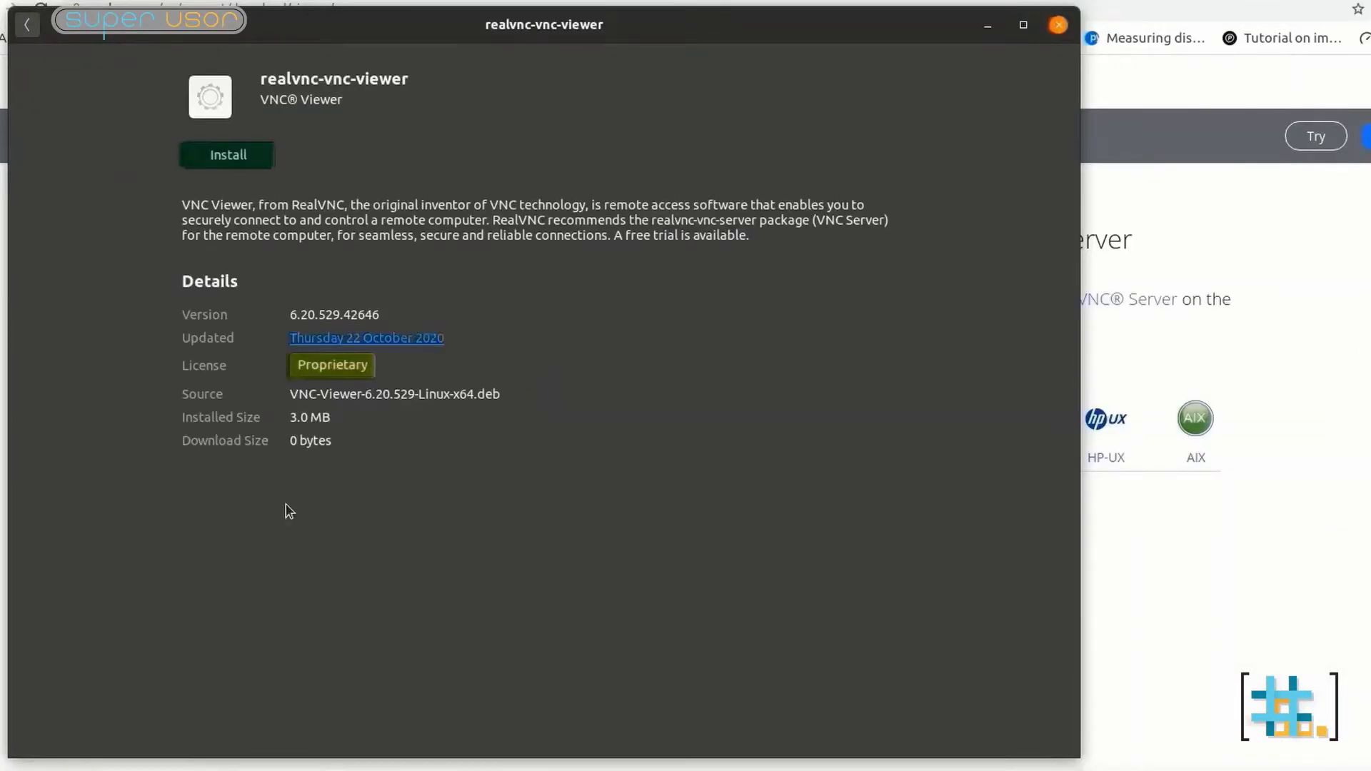
pyautogui.click(256, 157)
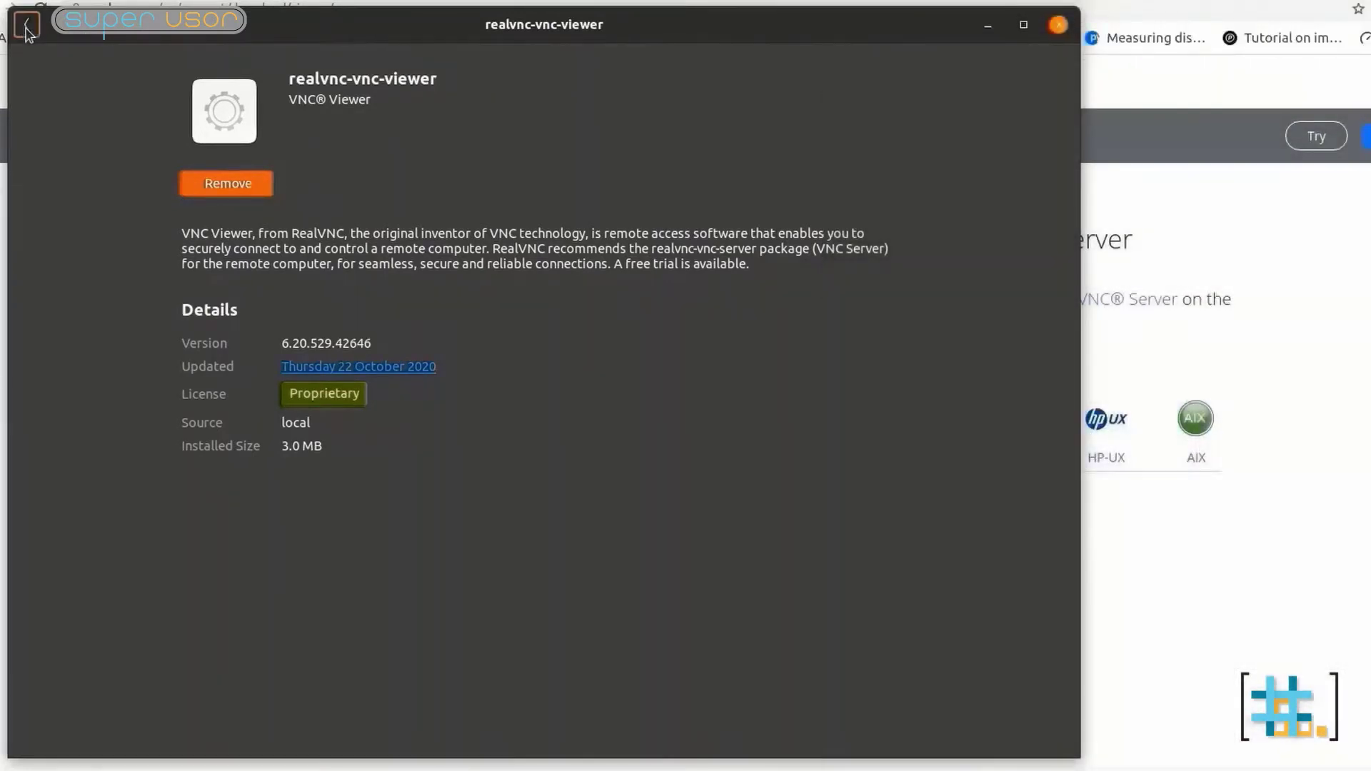
pyautogui.click(27, 28)
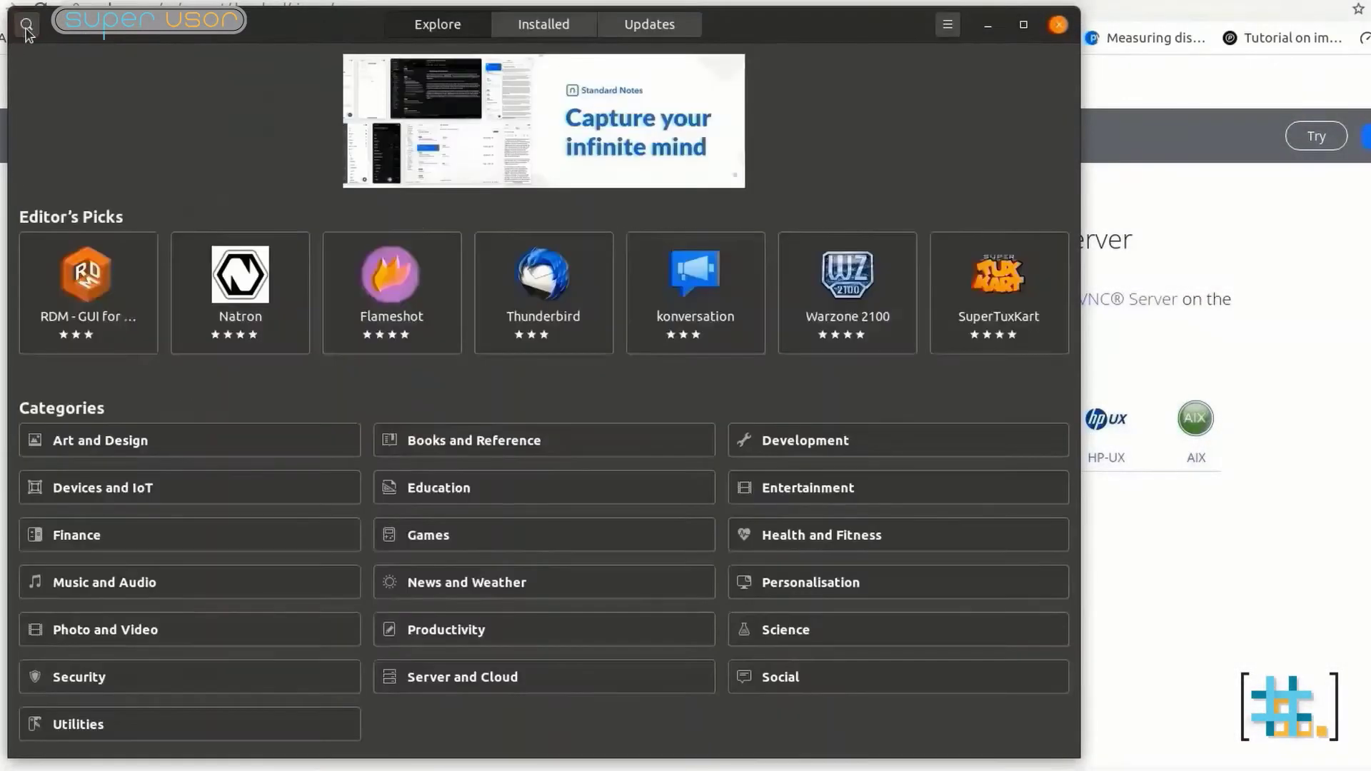
# Step: Search 'putty client' and open the PuTTY SSH Client details page
pyautogui.click(28, 30)
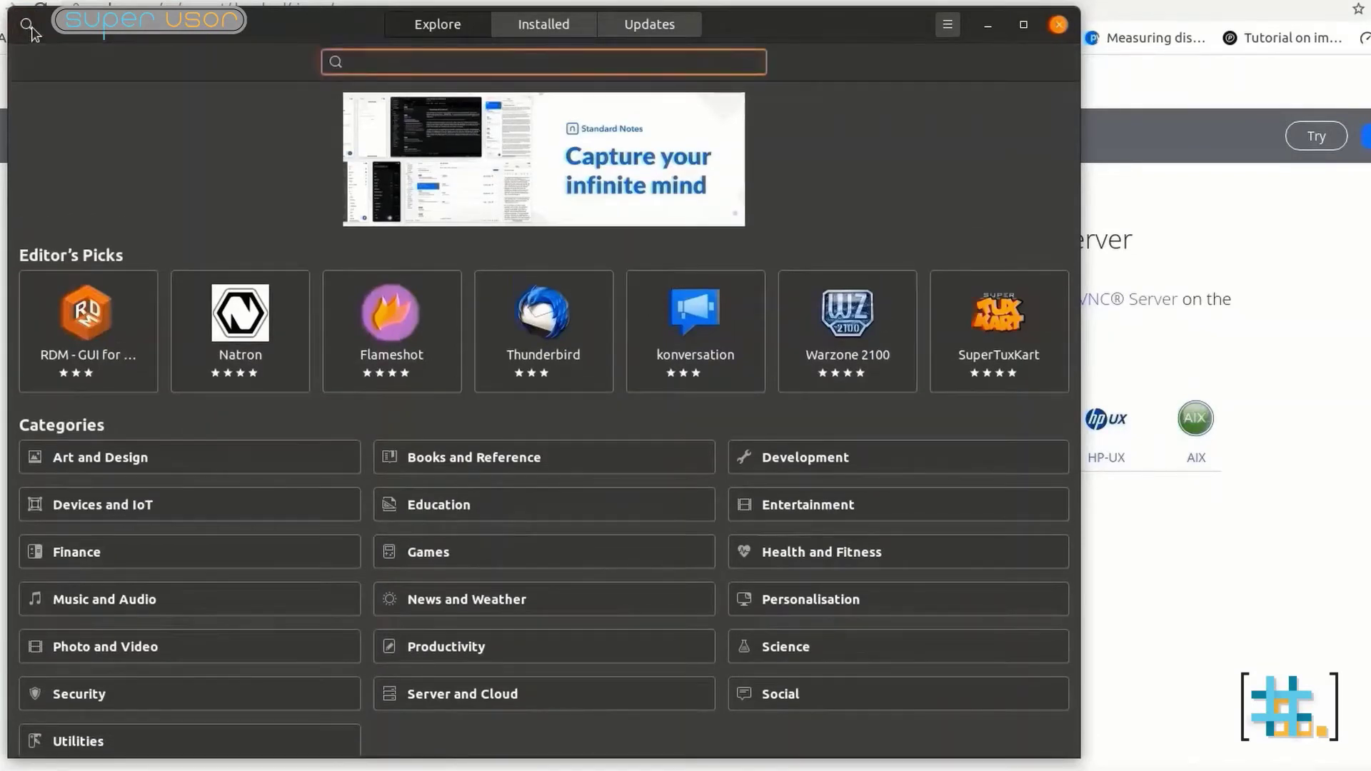
pyautogui.write('putty cl')
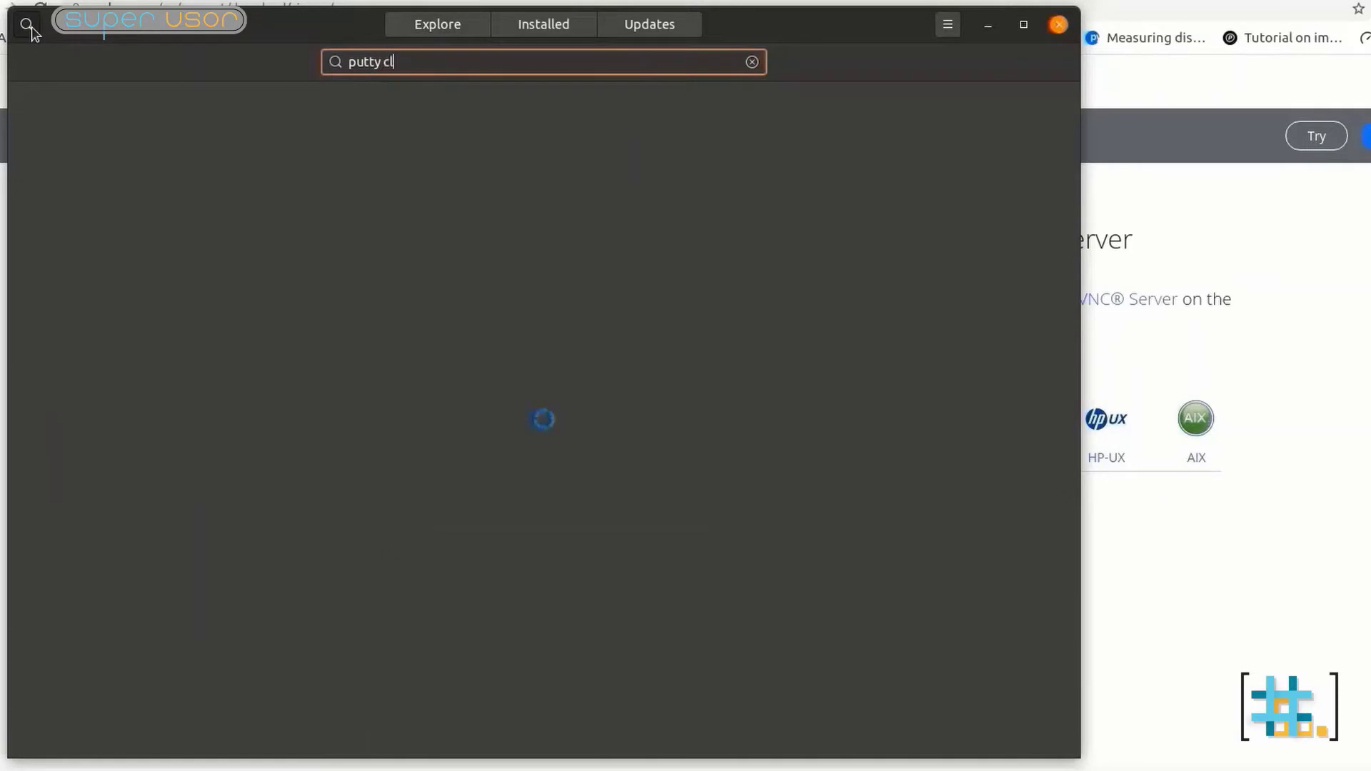
pyautogui.write('ient')
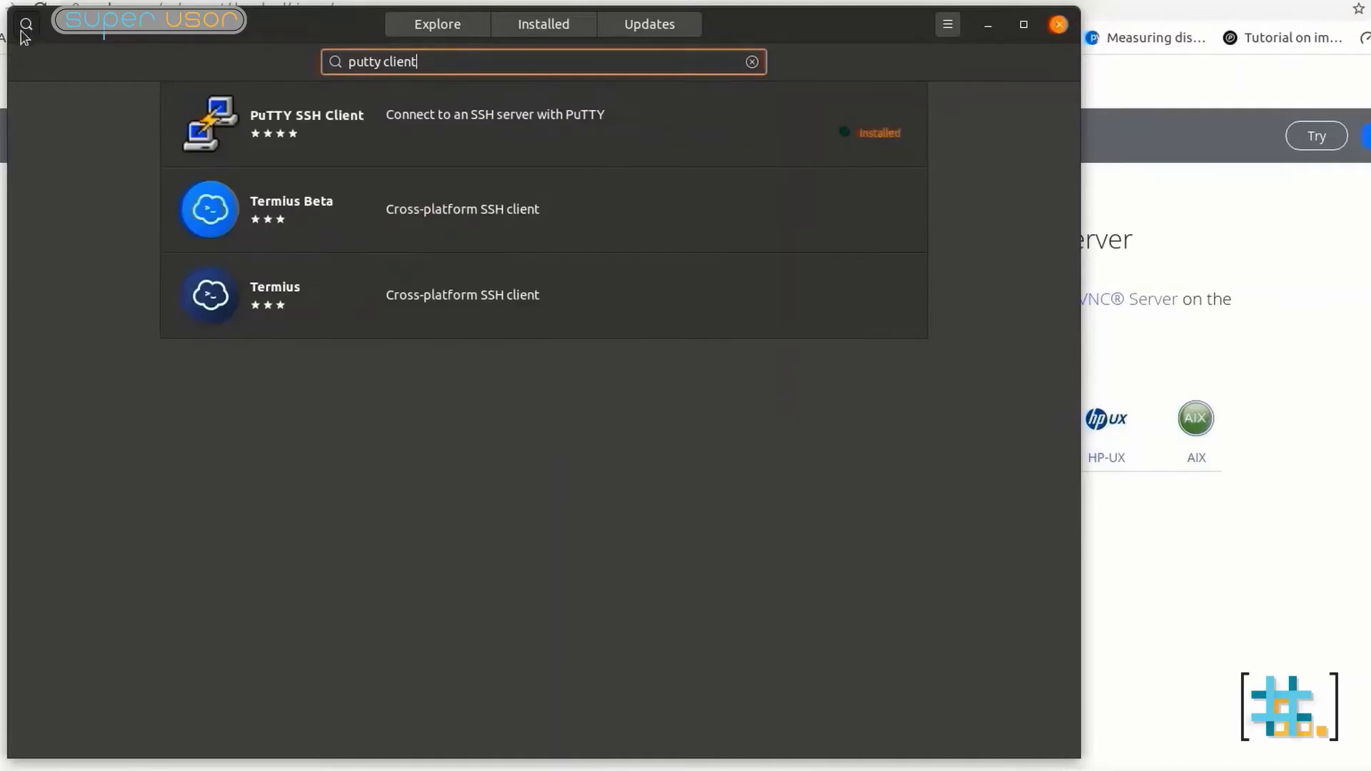
pyautogui.click(260, 130)
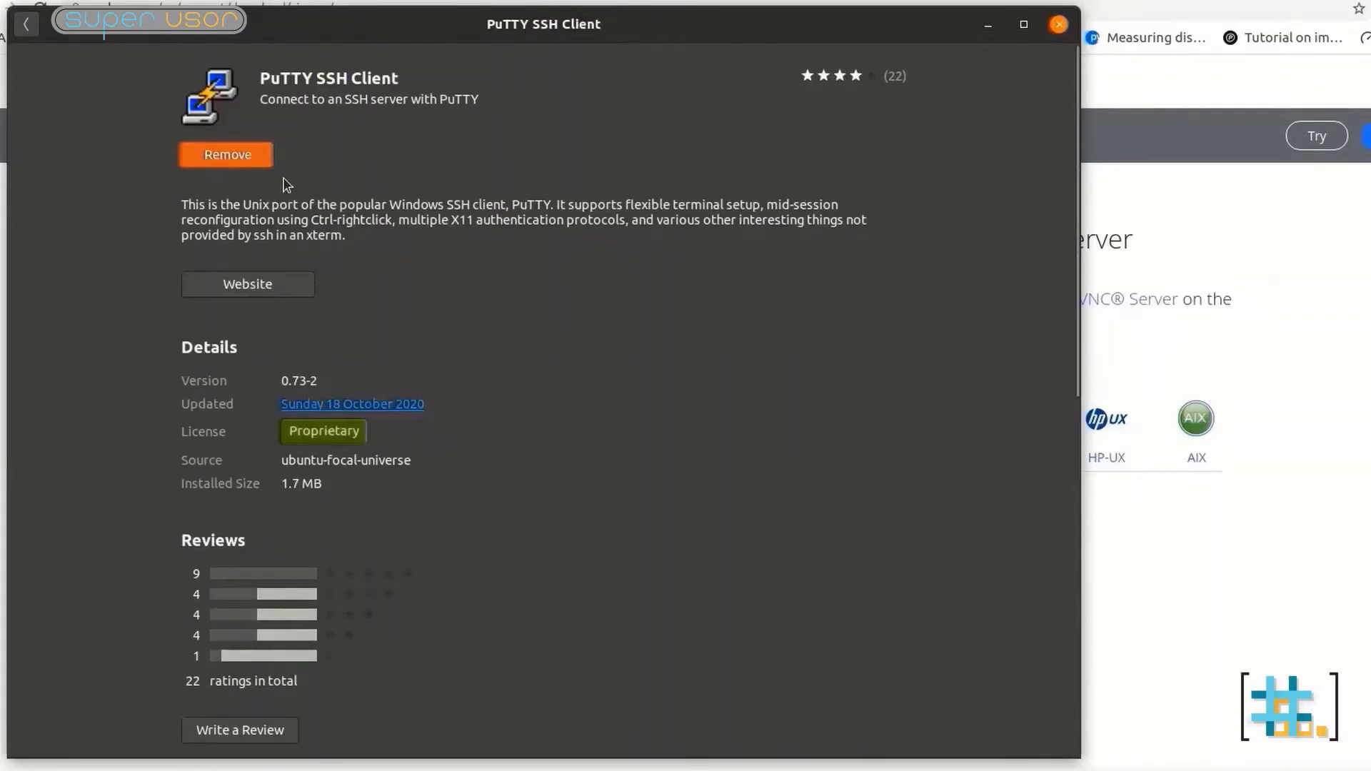
# Step: Close Ubuntu Software and check that PuTTY and VNC Viewer appear in the applications grid
pyautogui.click(1059, 27)
pyautogui.click(20, 761)
pyautogui.scroll(-1, 743, 464)
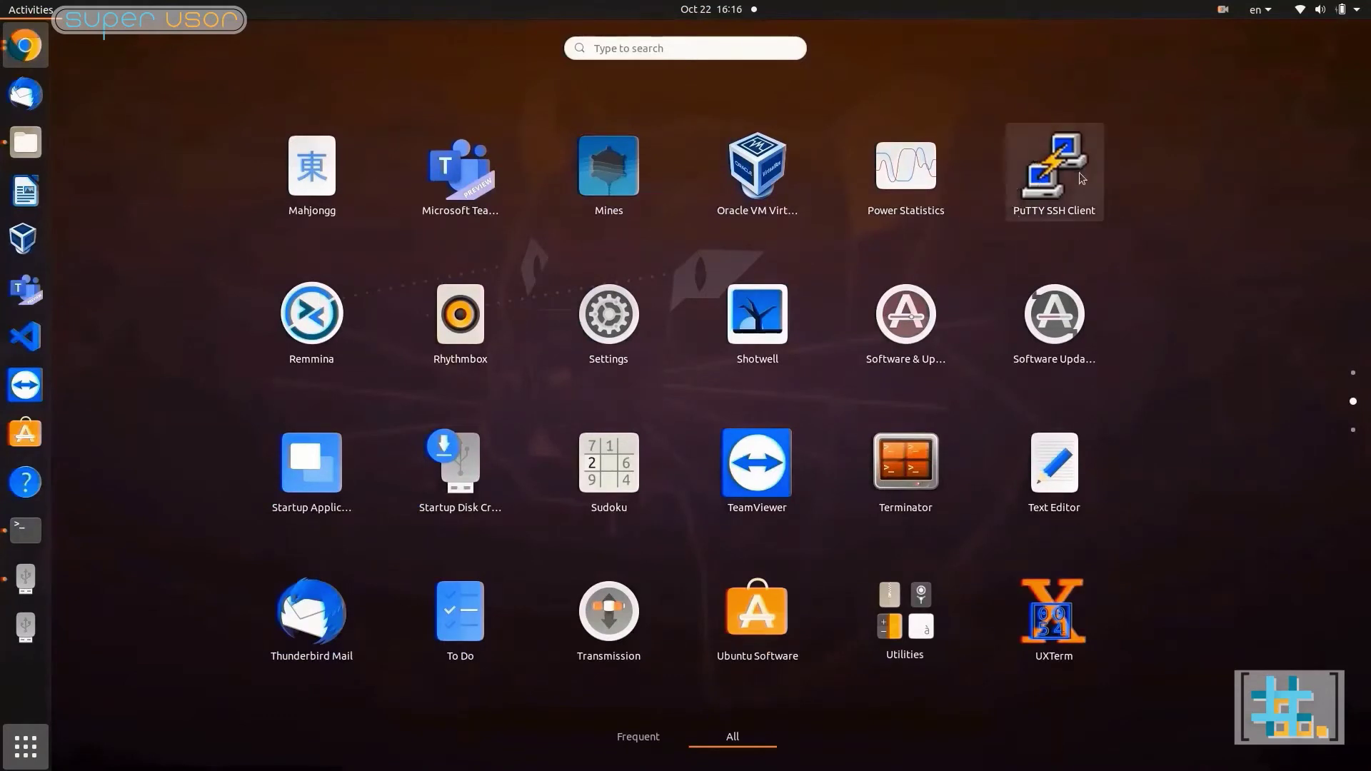
pyautogui.scroll(-1, 857, 396)
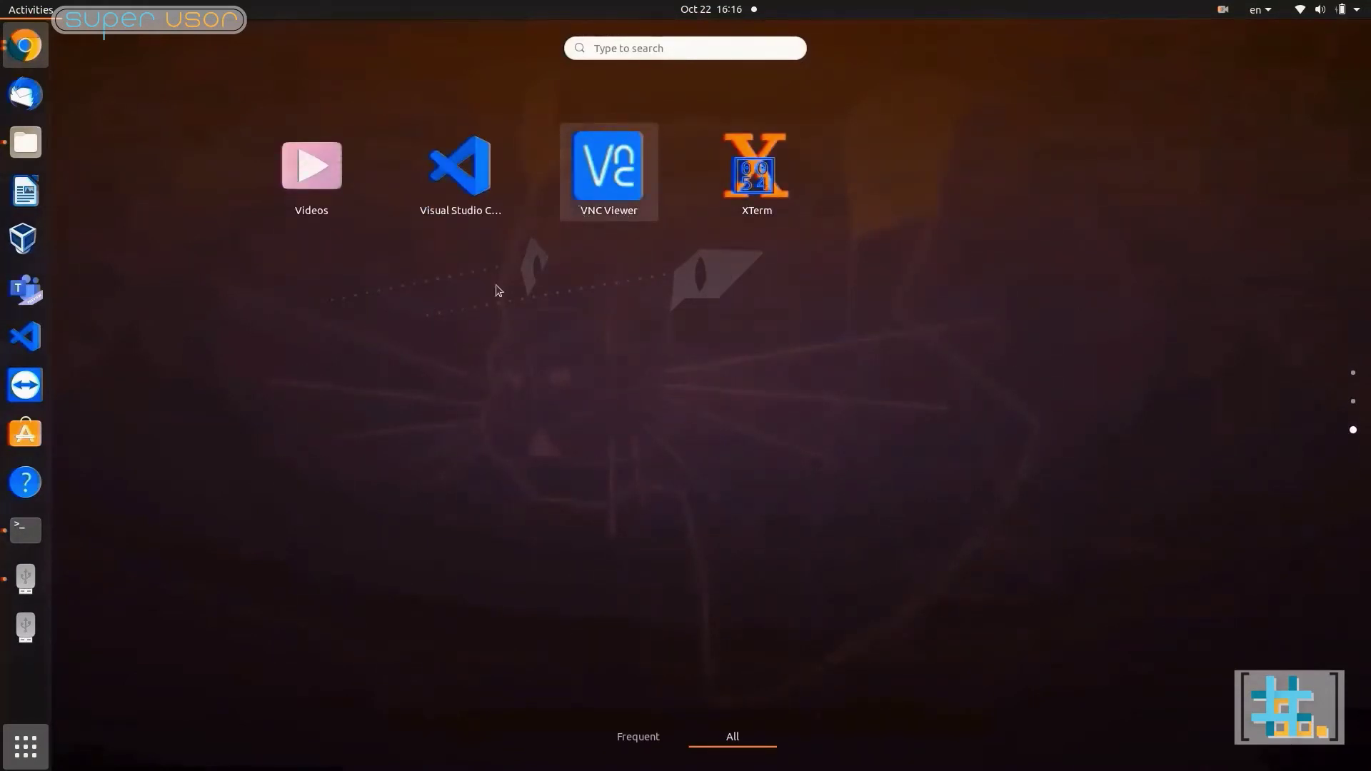
pyautogui.click(26, 753)
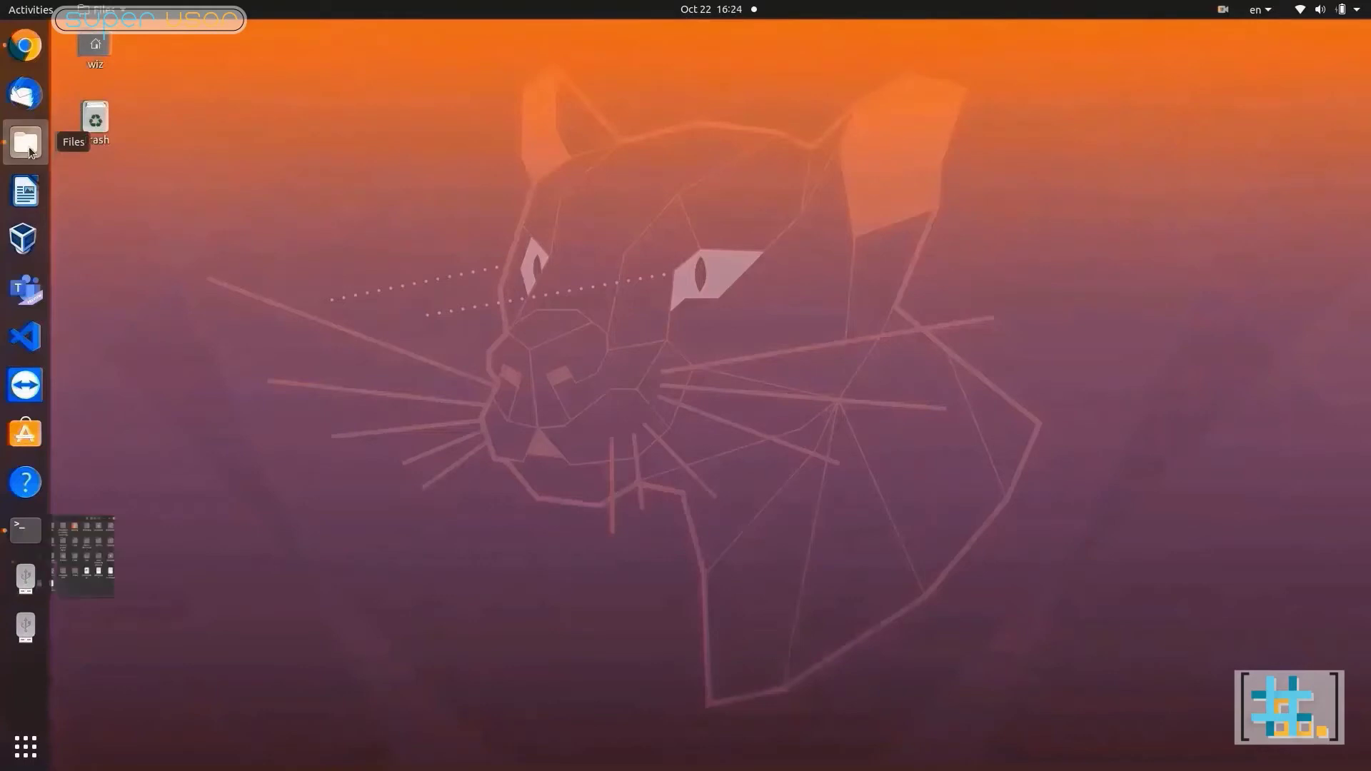
# Step: Open wpa_supplicant from the home folder and review its YOURSSID and YOURPASSWORD placeholders
pyautogui.click(25, 142)
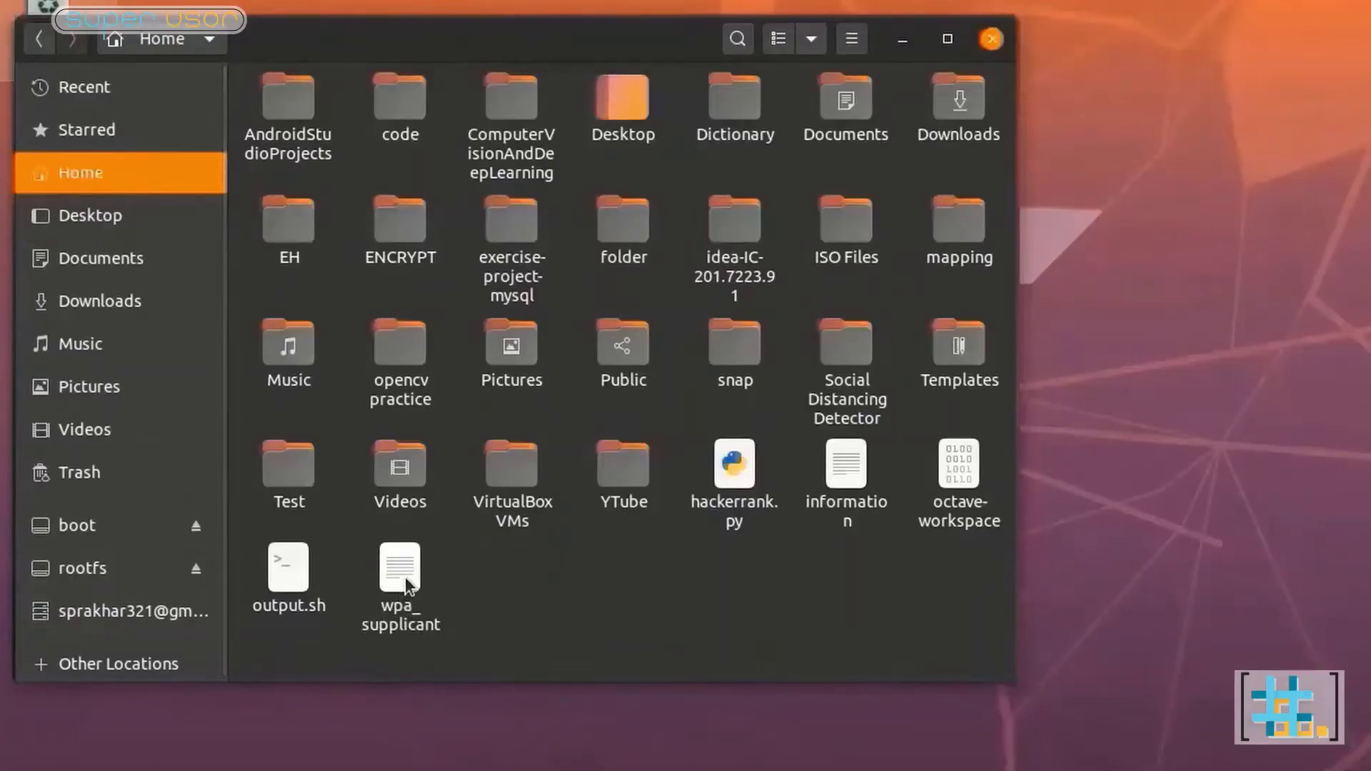
pyautogui.doubleClick(405, 576)
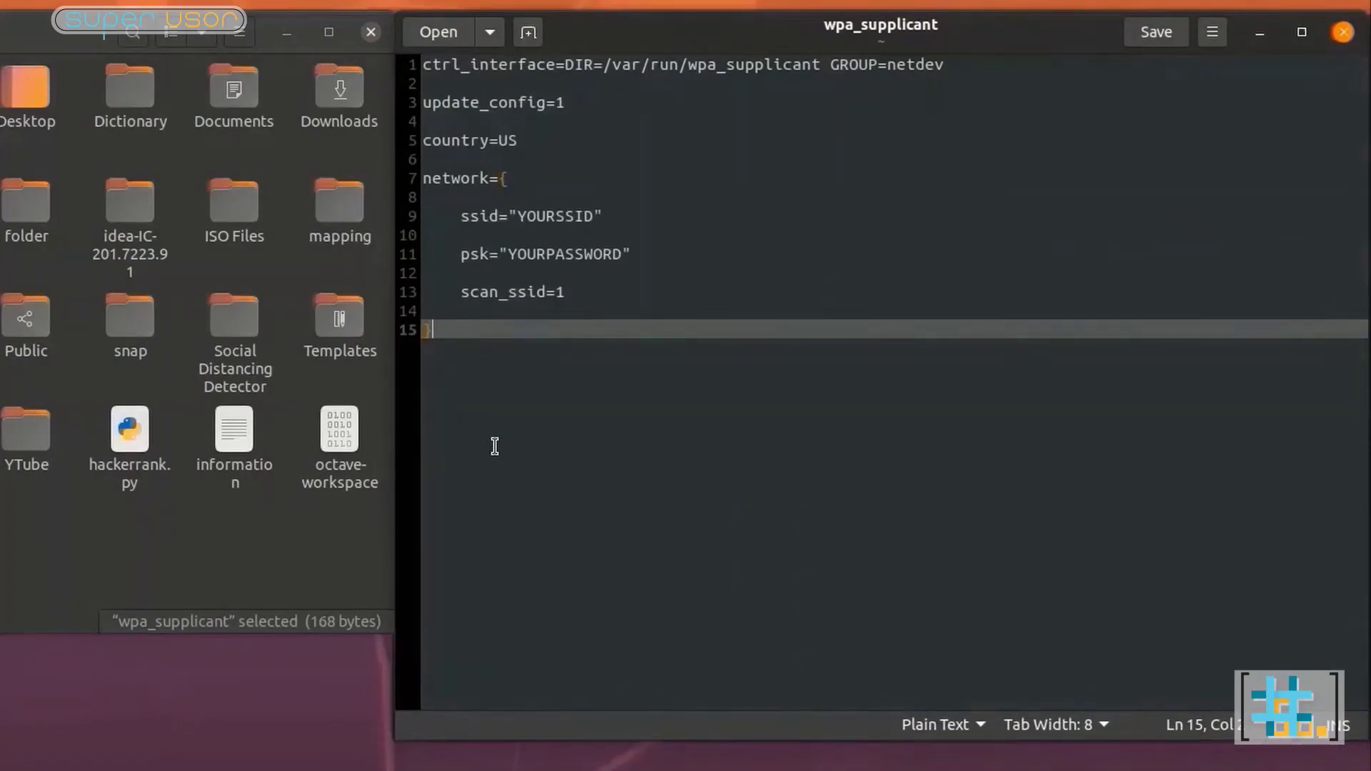
pyautogui.moveTo(517, 216); pyautogui.dragTo(594, 217)
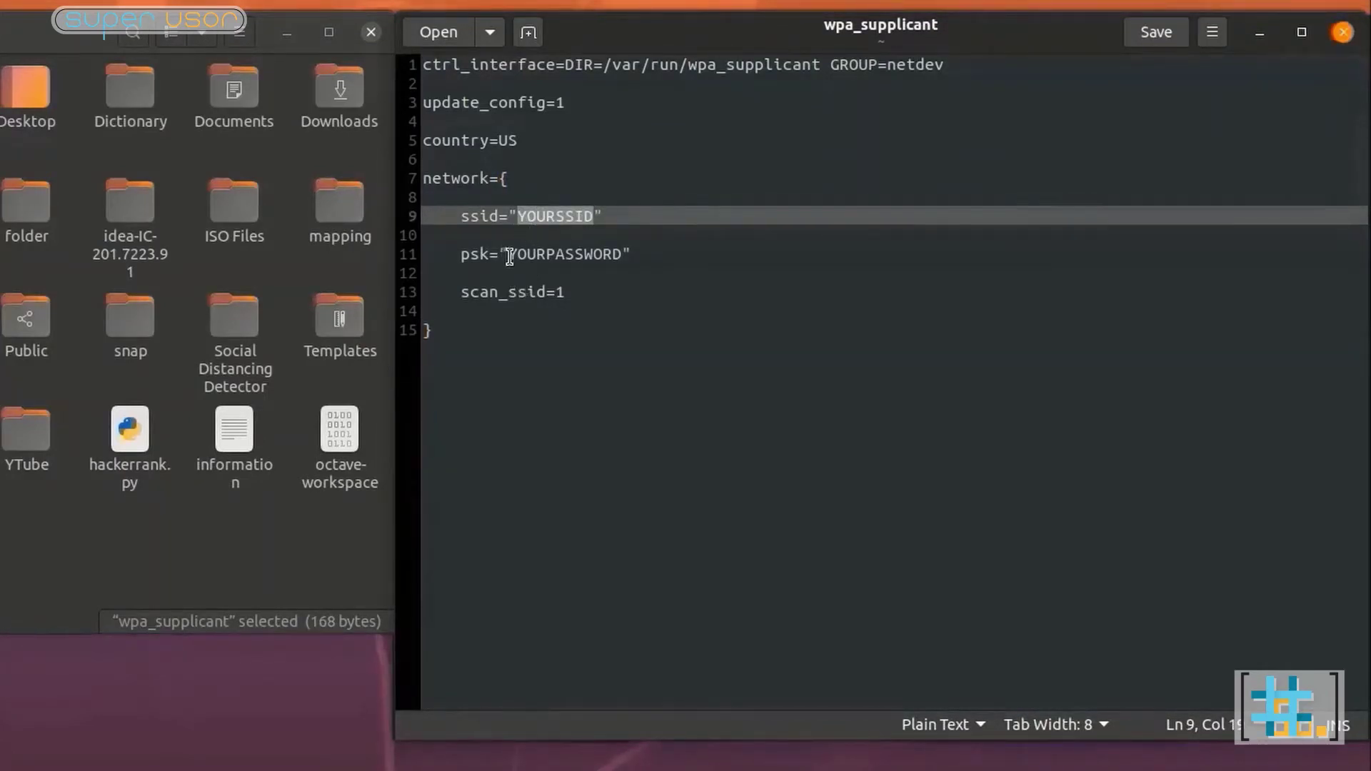
pyautogui.moveTo(510, 256); pyautogui.dragTo(622, 256)
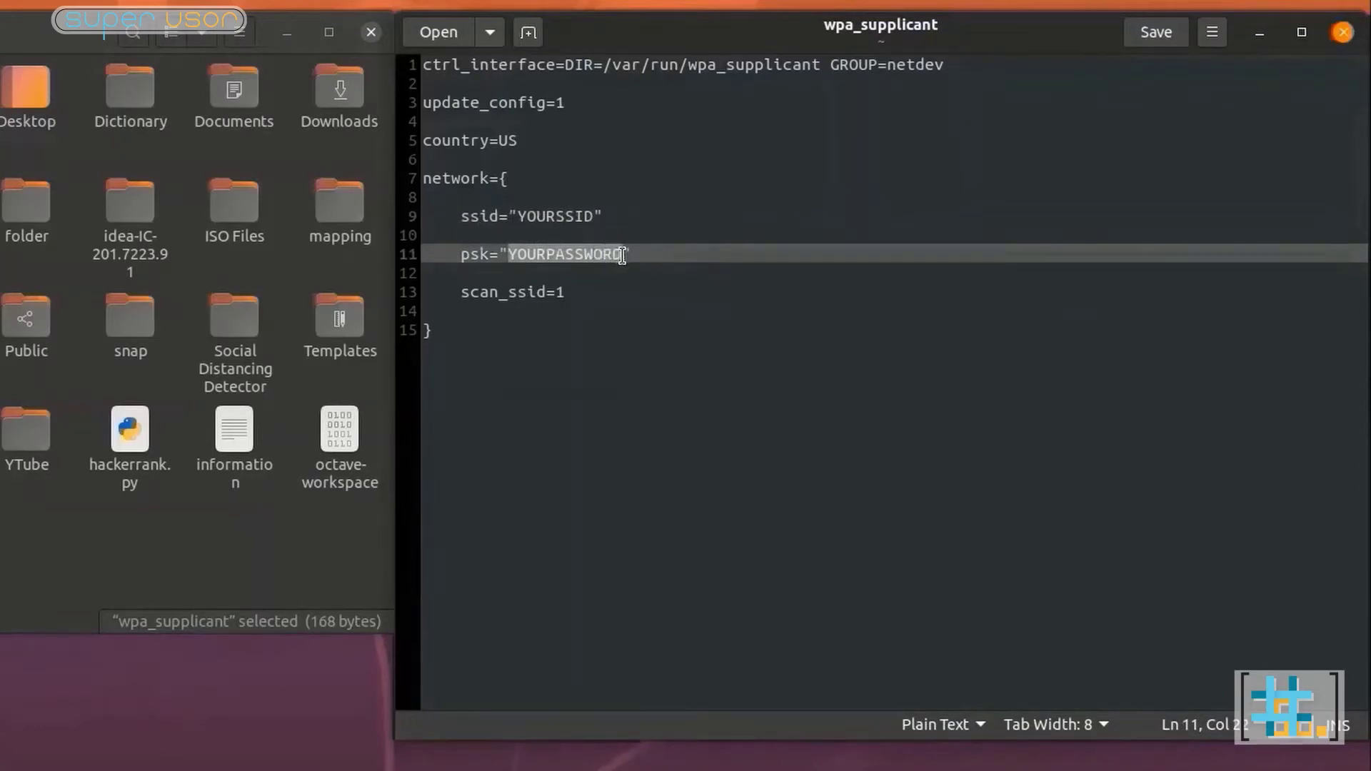
pyautogui.click(695, 312)
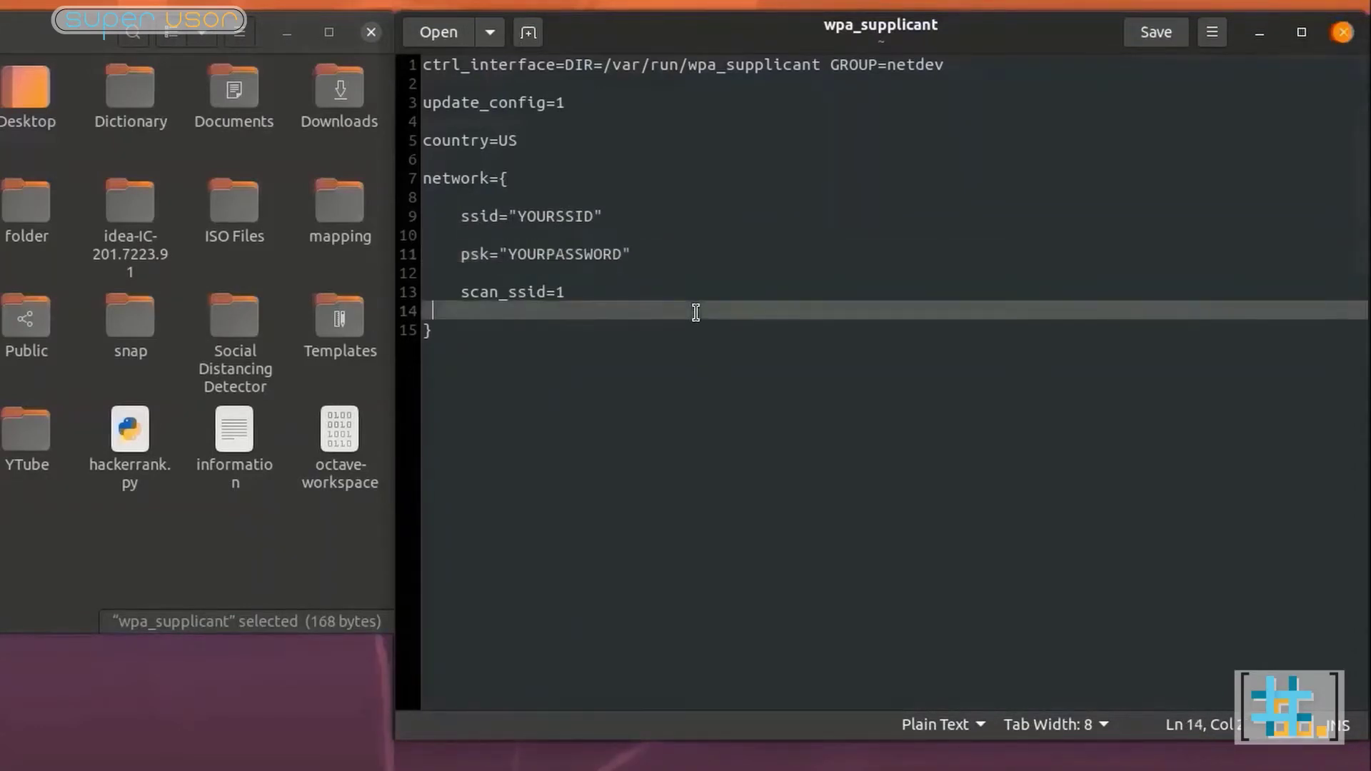
# Step: Close the editor and rename wpa_supplicant to wpa_supplicant.conf
pyautogui.click(1341, 36)
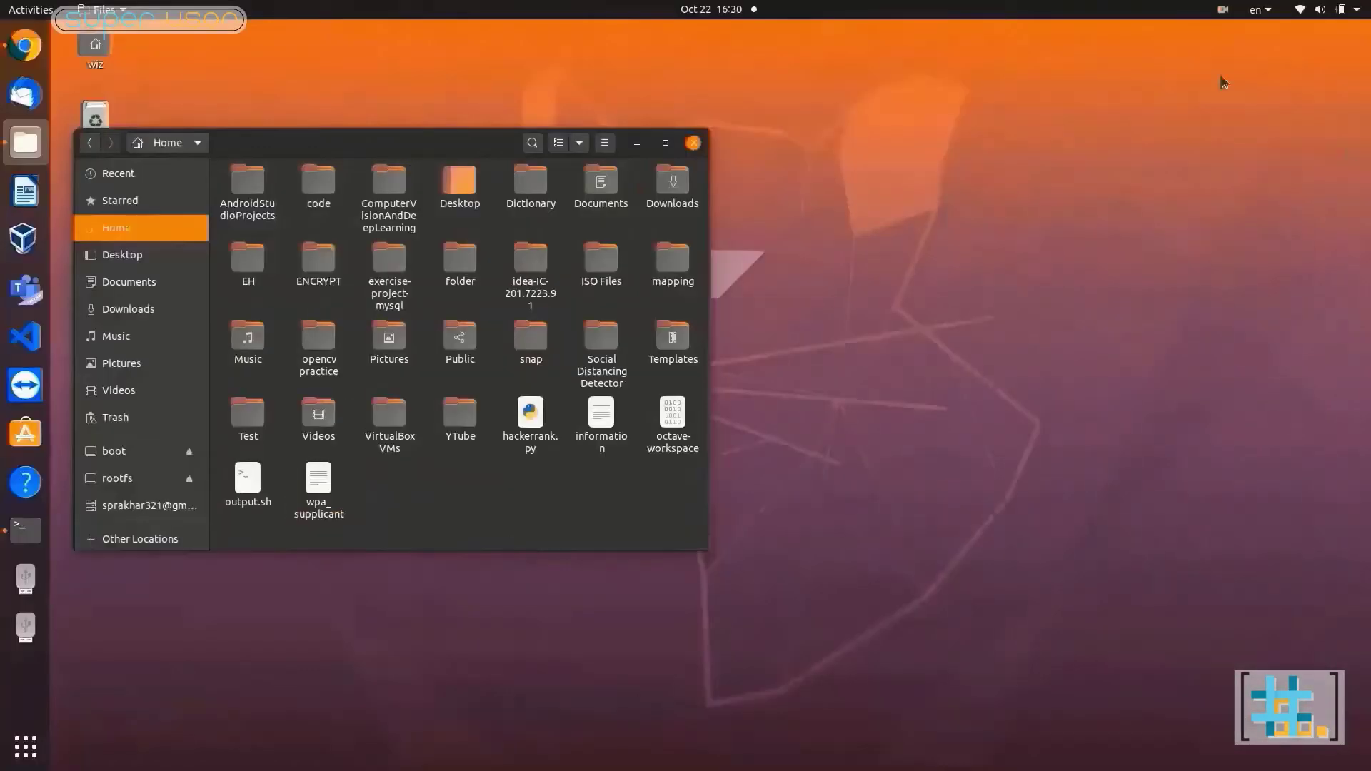
pyautogui.rightClick(323, 488)
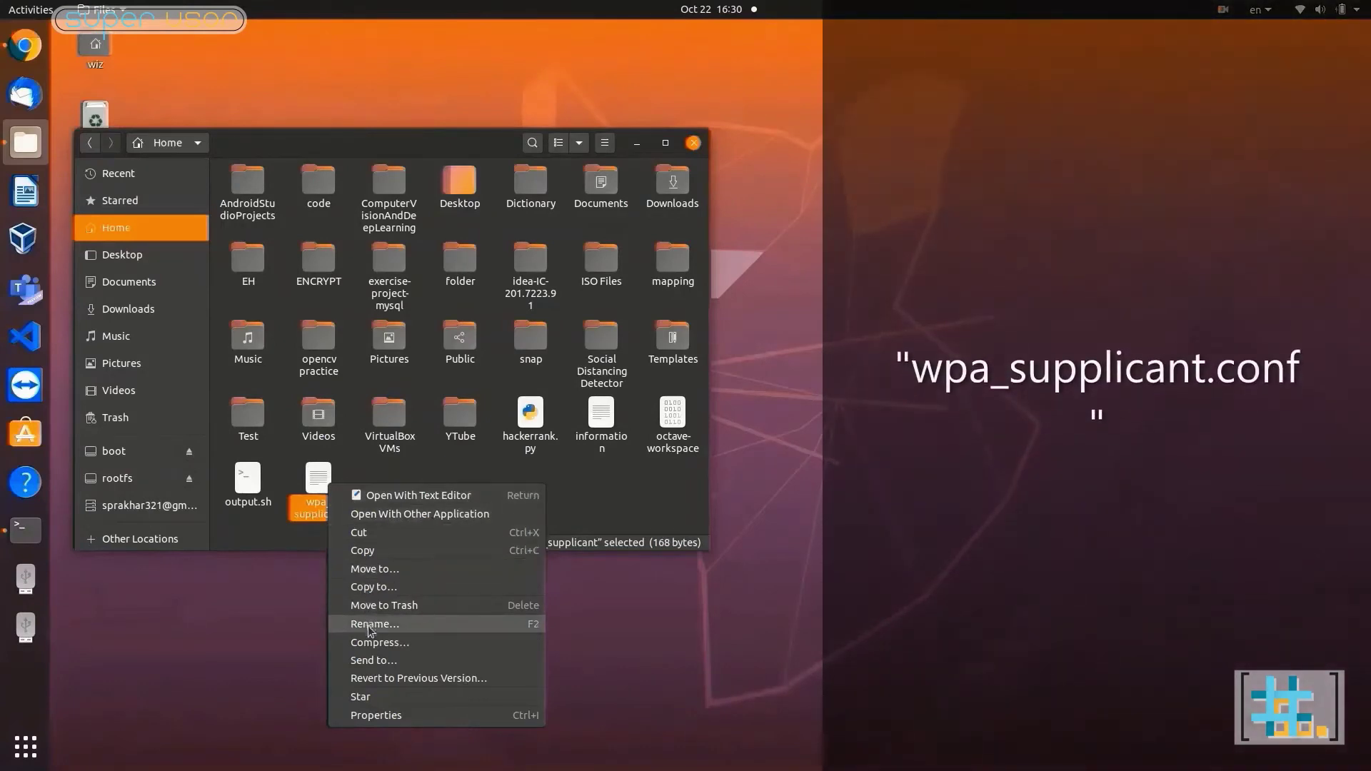
pyautogui.click(371, 624)
pyautogui.press('End')
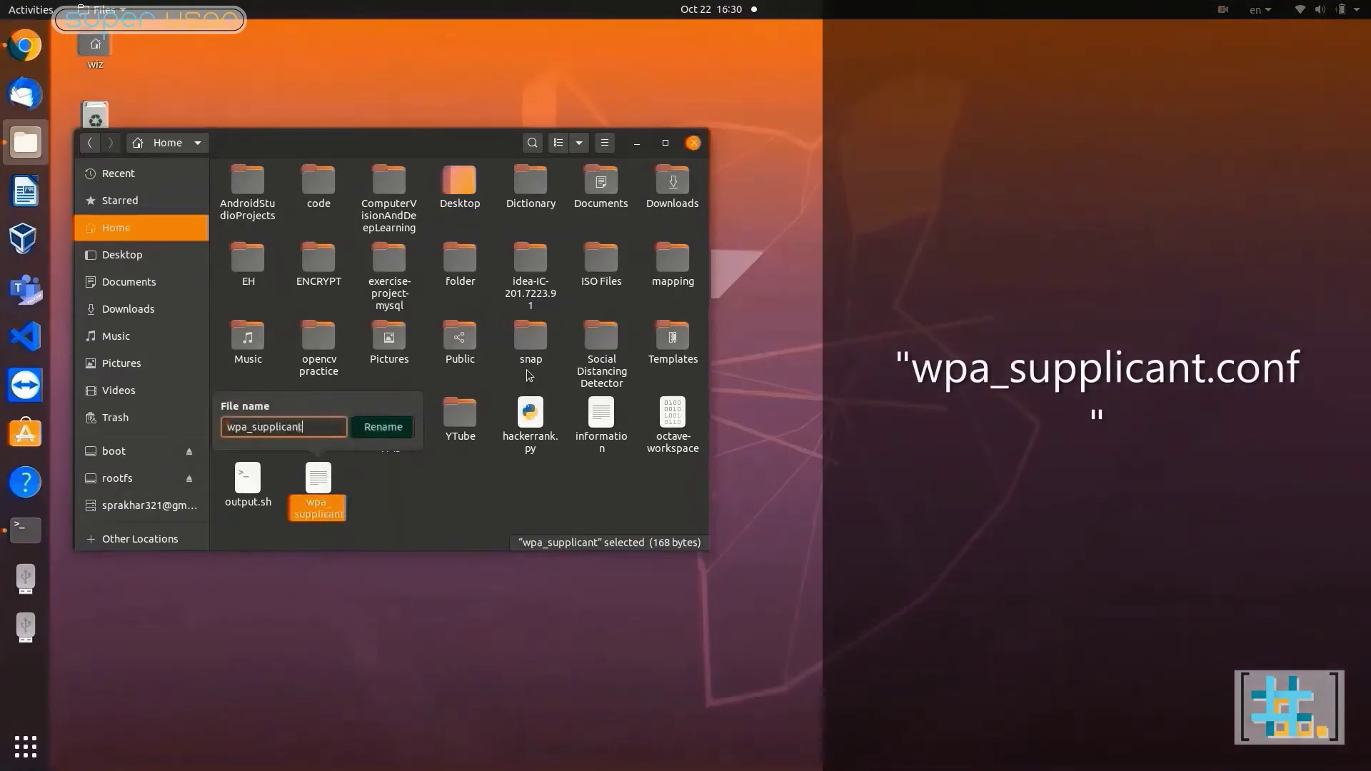
pyautogui.write('.conf')
pyautogui.press('Return')
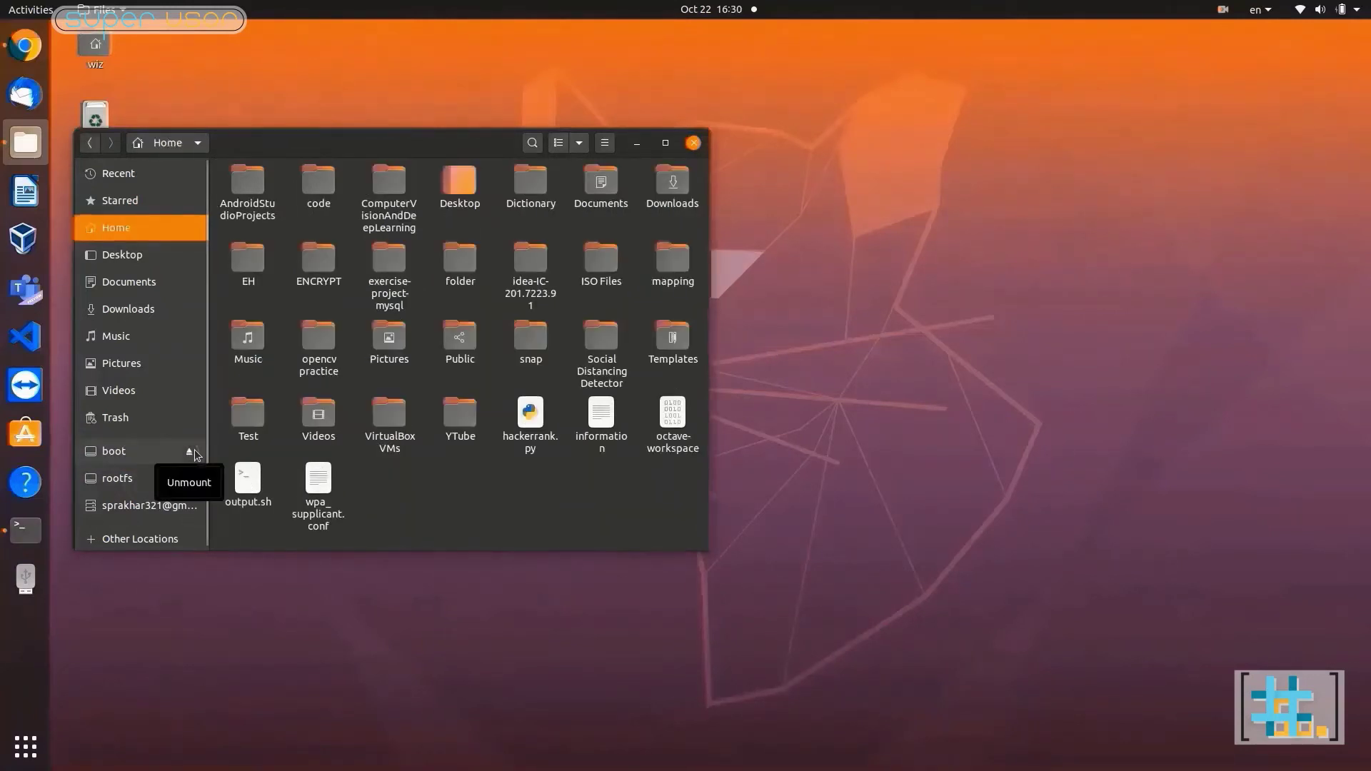
# Step: Eject the SD card's boot drive, dismiss the notification and close Files
pyautogui.click(193, 452)
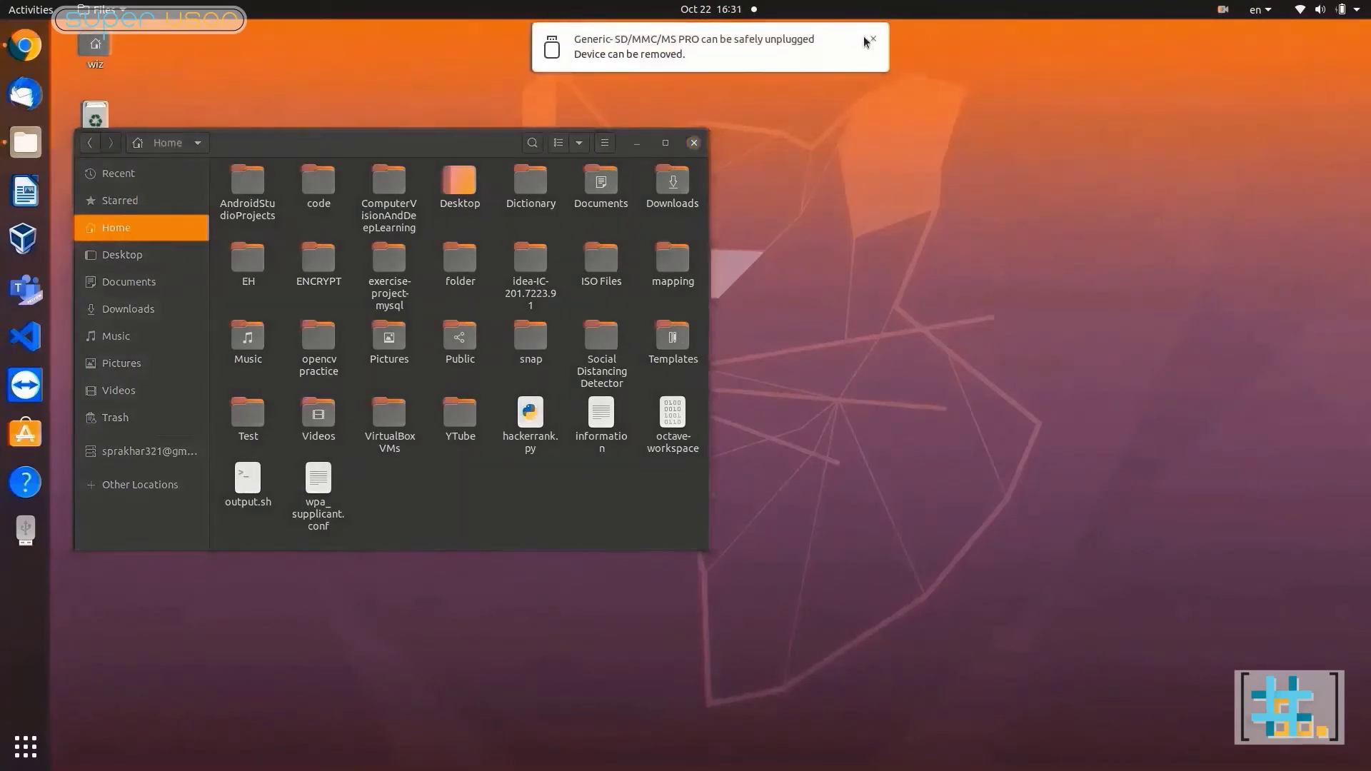
pyautogui.click(872, 41)
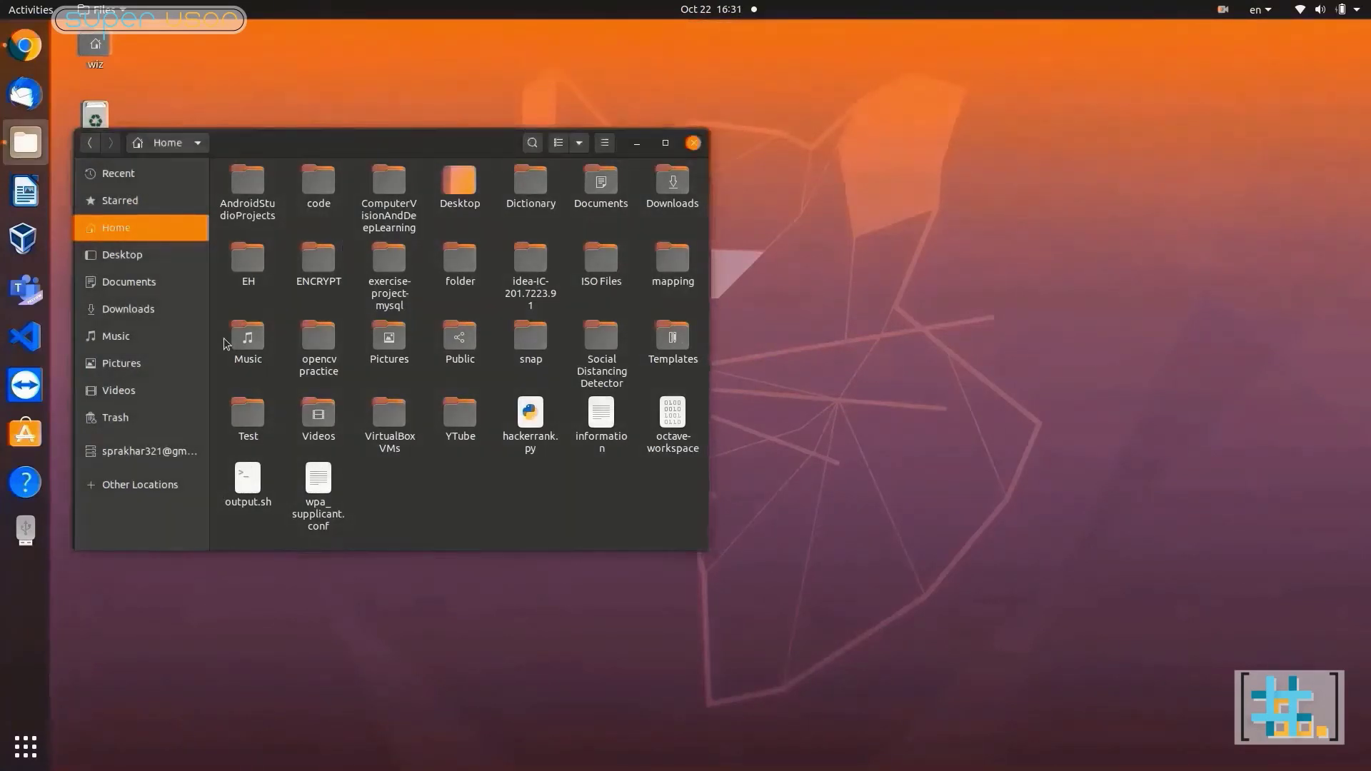
pyautogui.click(693, 143)
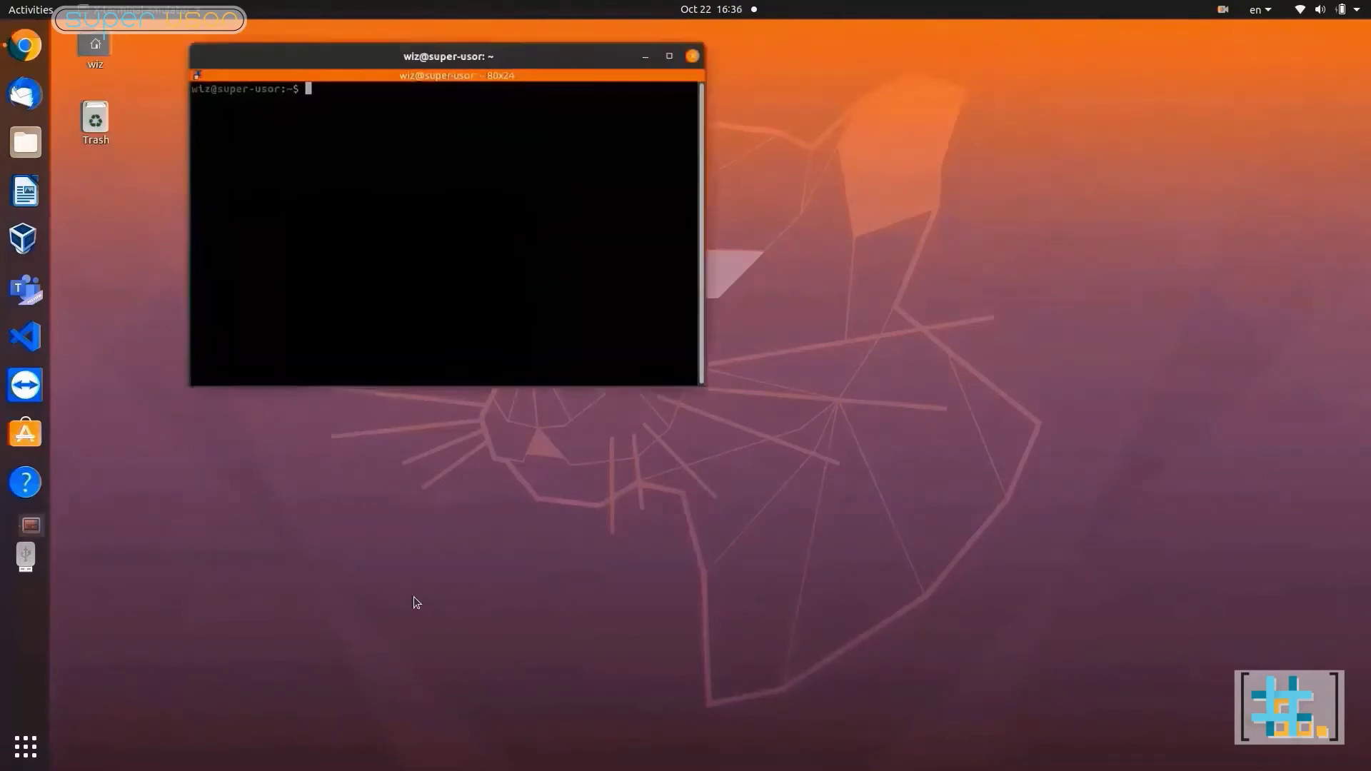
# Step: Run ifconfig and copy the wlp1s0 IPv4 address
pyautogui.write('i')
pyautogui.write('fco')
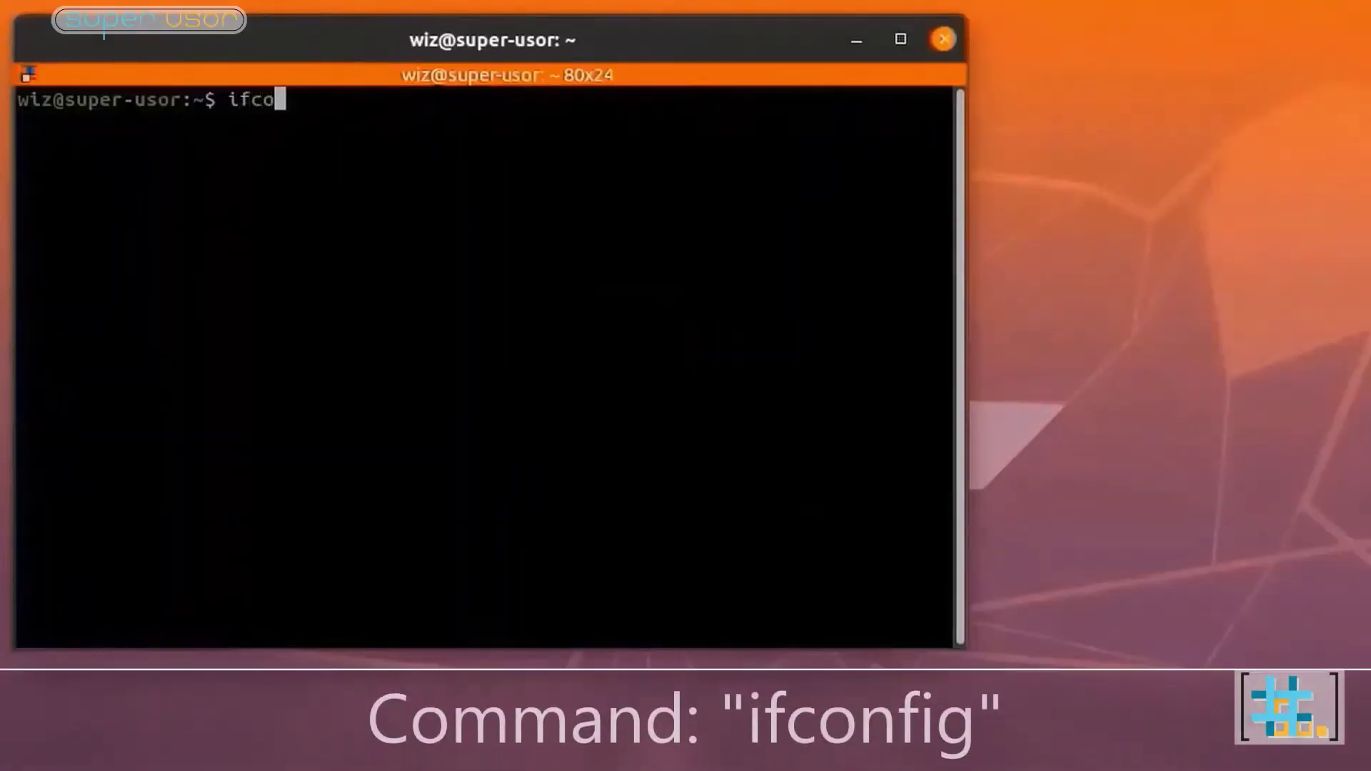
pyautogui.write('nfig')
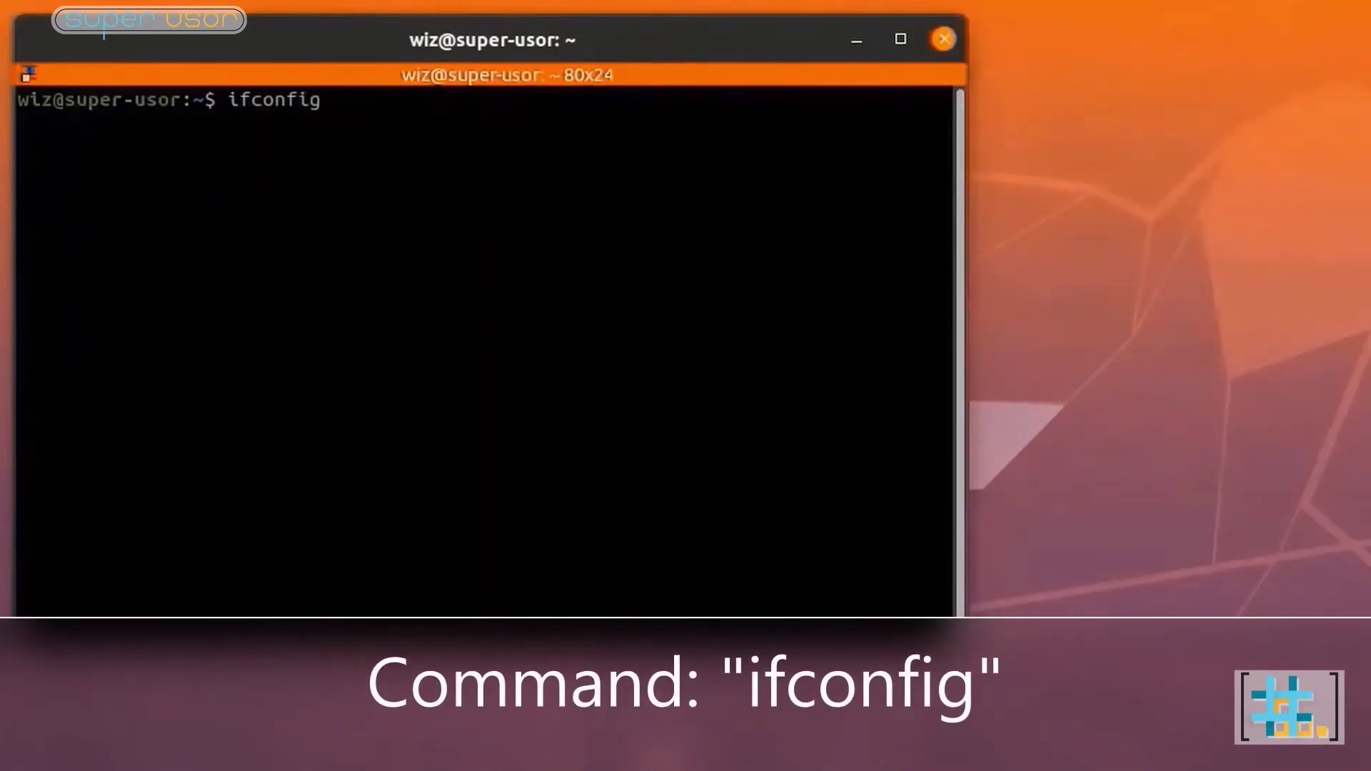
pyautogui.press('Return')
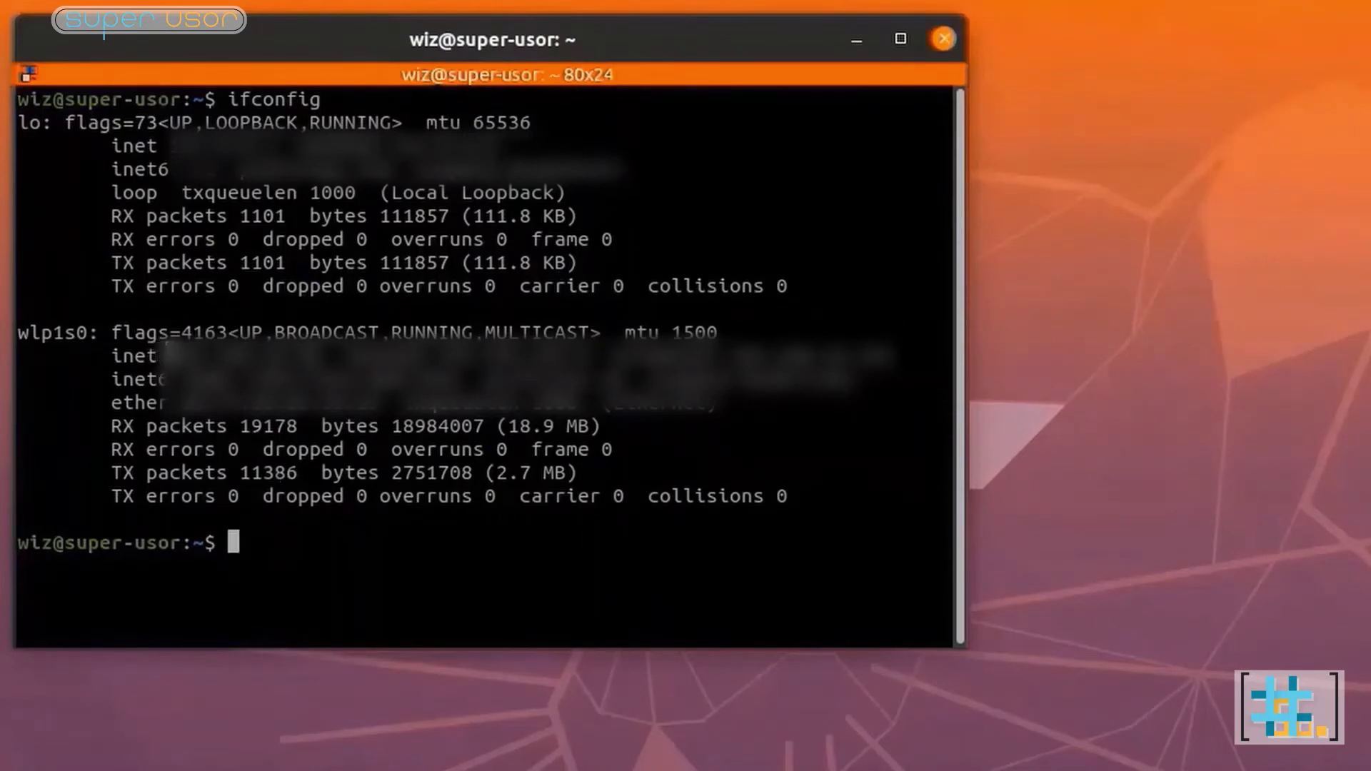
pyautogui.moveTo(167, 356); pyautogui.dragTo(327, 357)
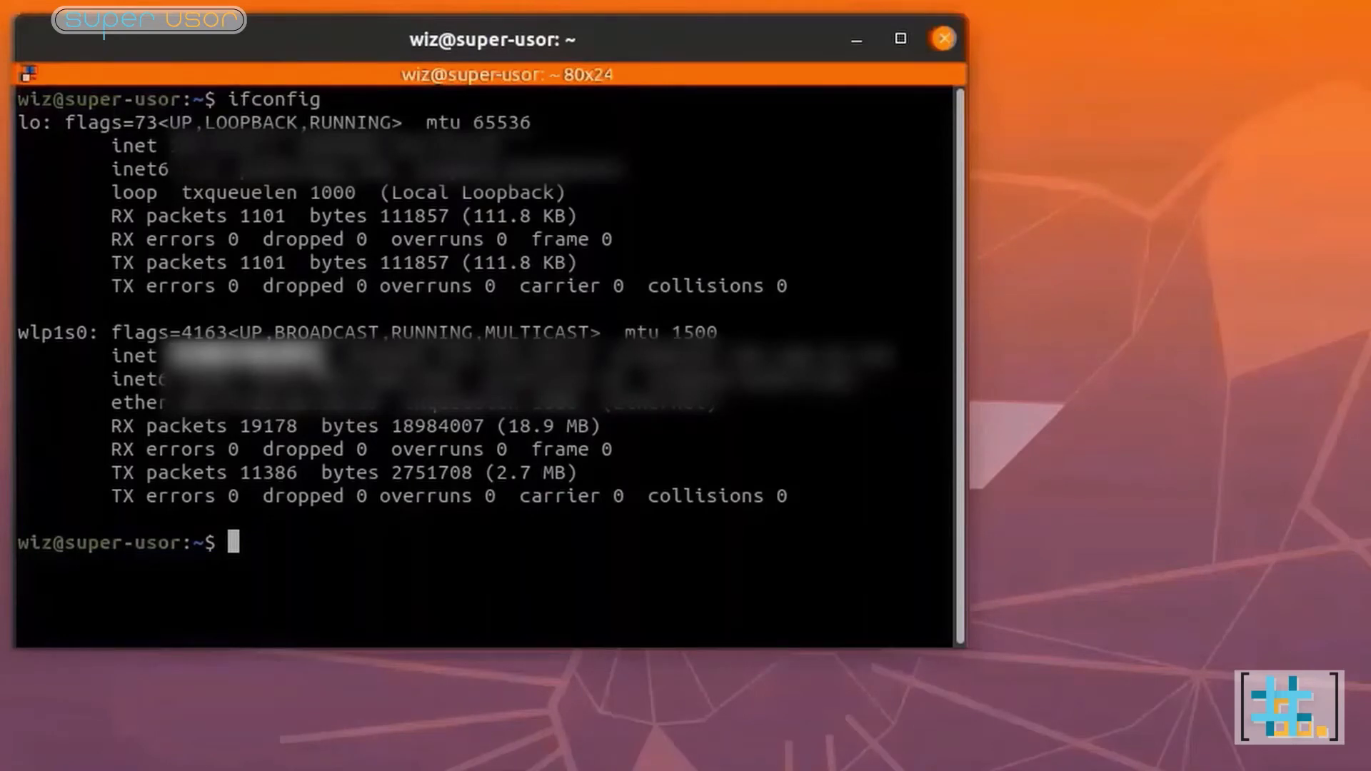
pyautogui.click(320, 550)
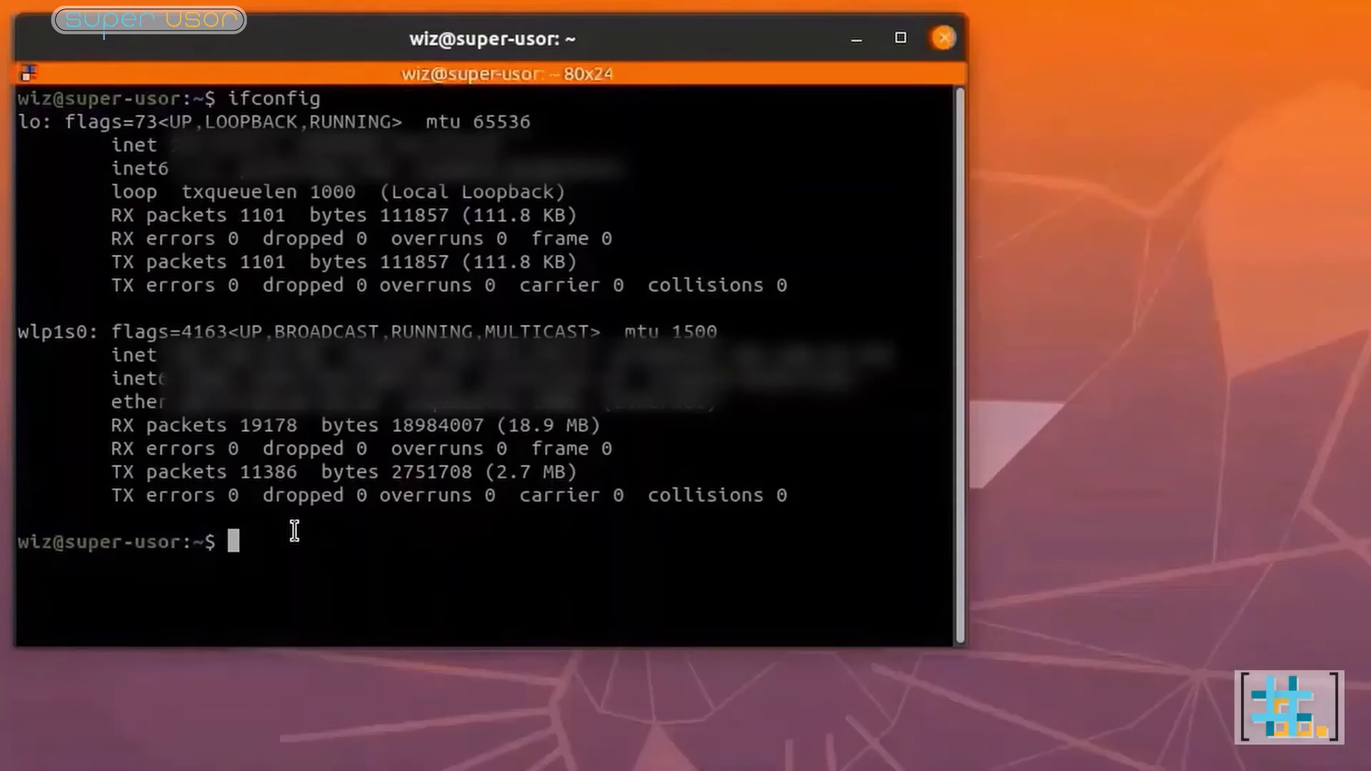
# Step: Run an nmap -sn ping scan of the copied /24 range twice
pyautogui.write('nmap ')
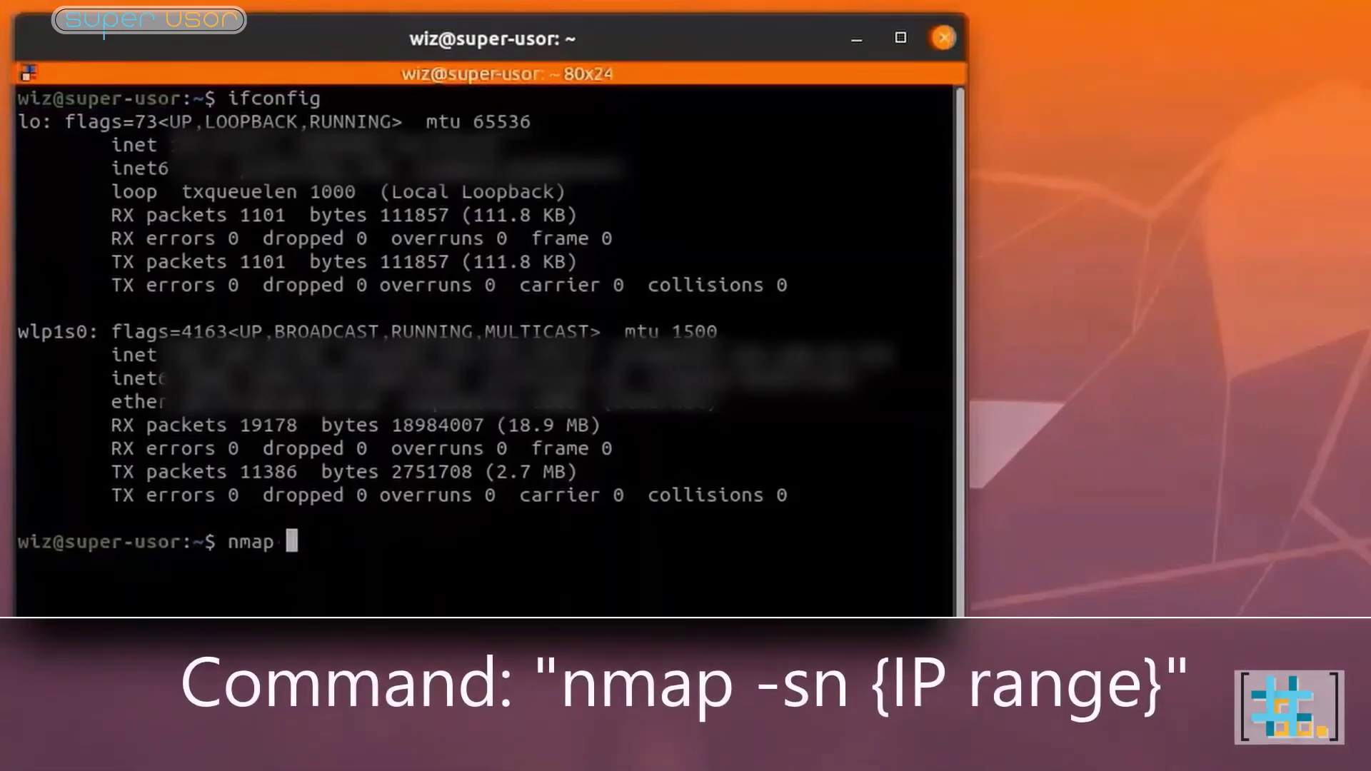
pyautogui.write('-sn')
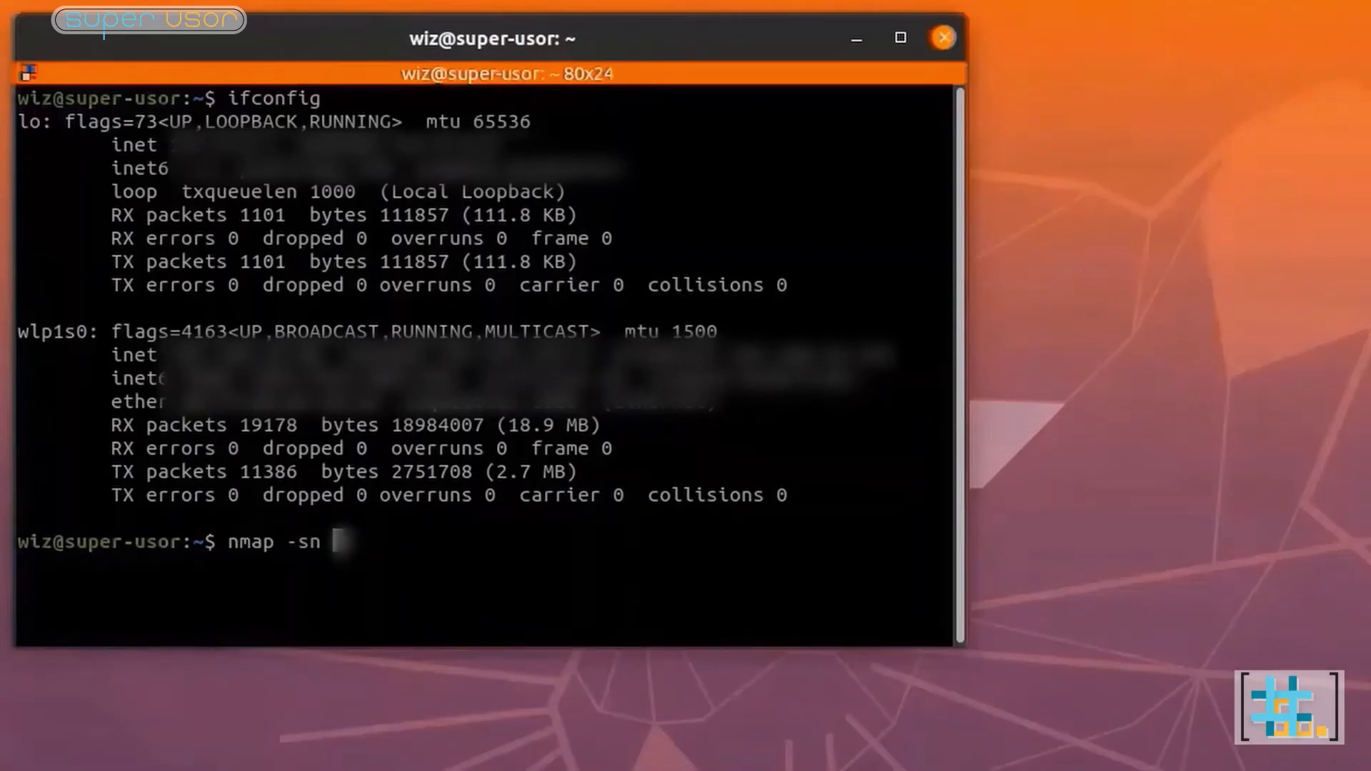
pyautogui.hotkey('ctrl', 'shift', 'v')
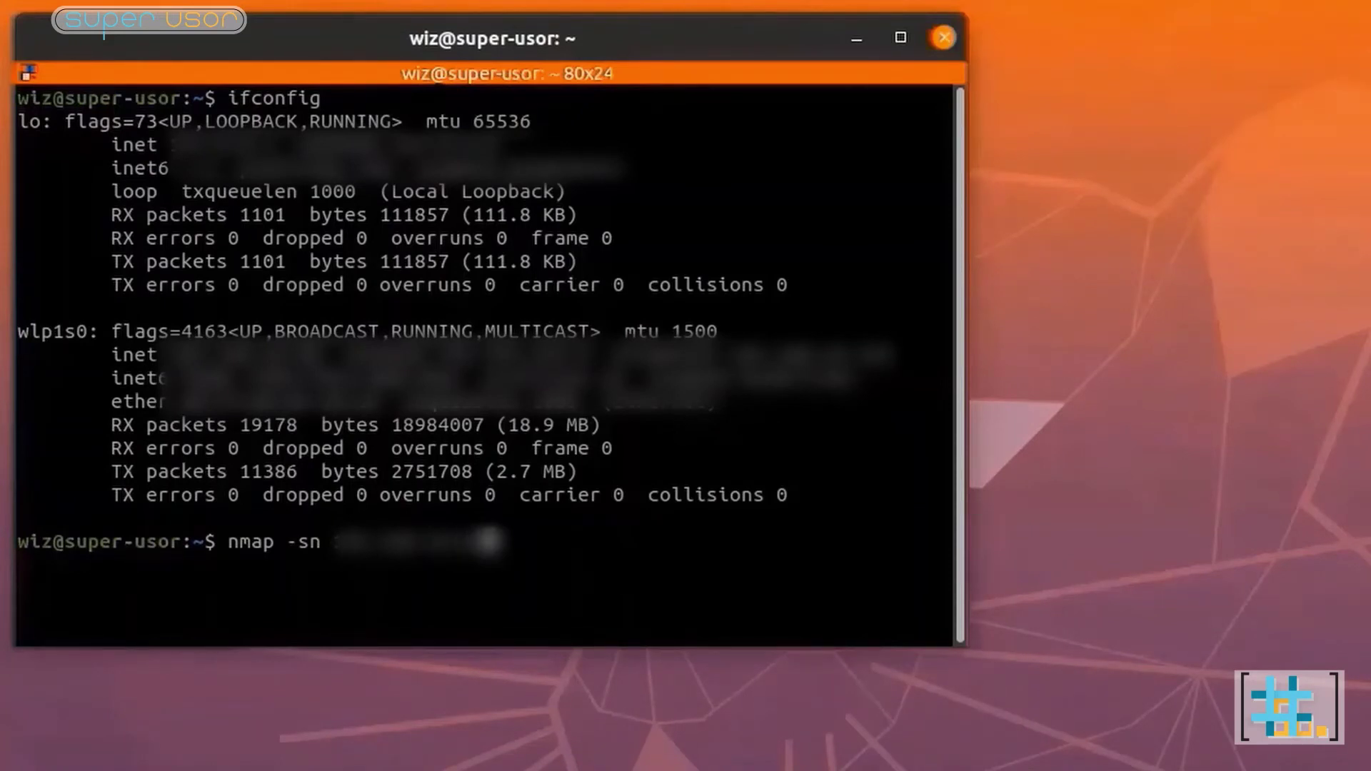
pyautogui.write('/24')
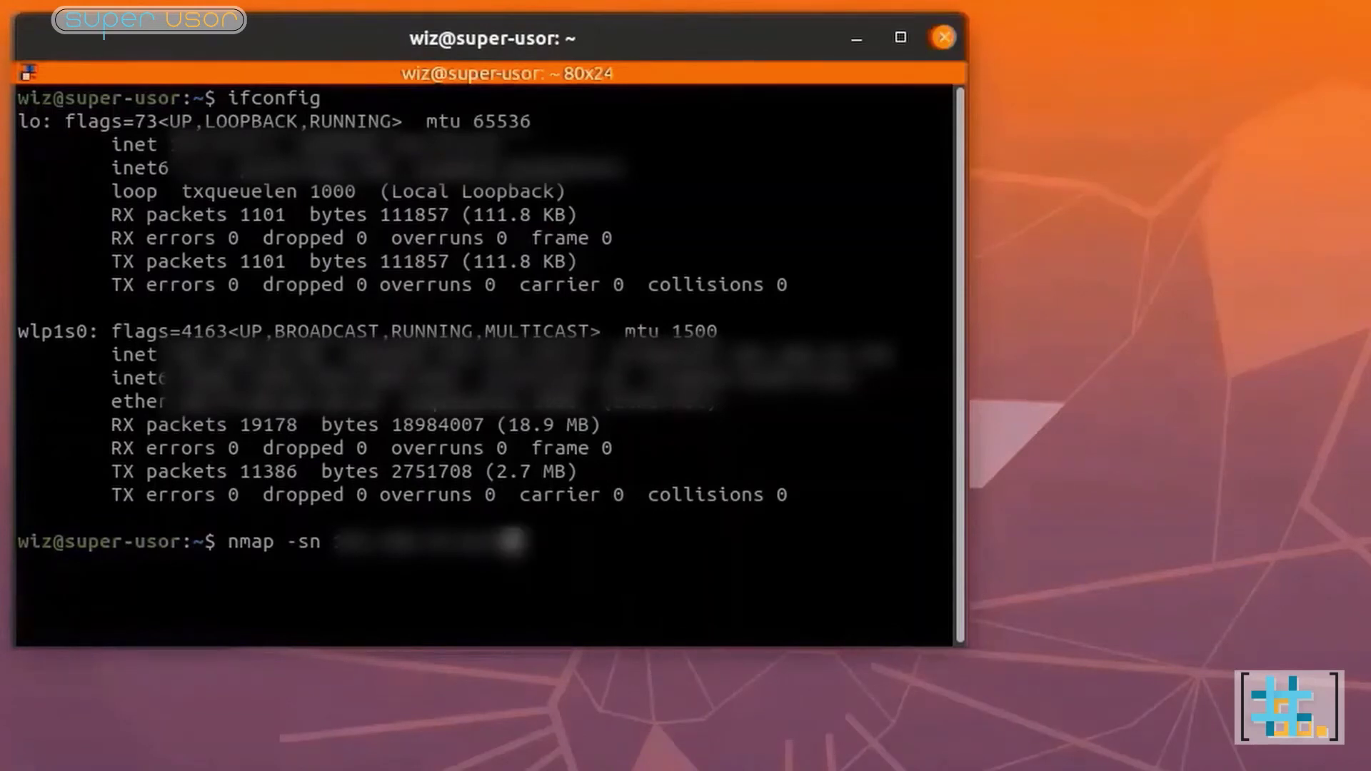
pyautogui.press('Return')
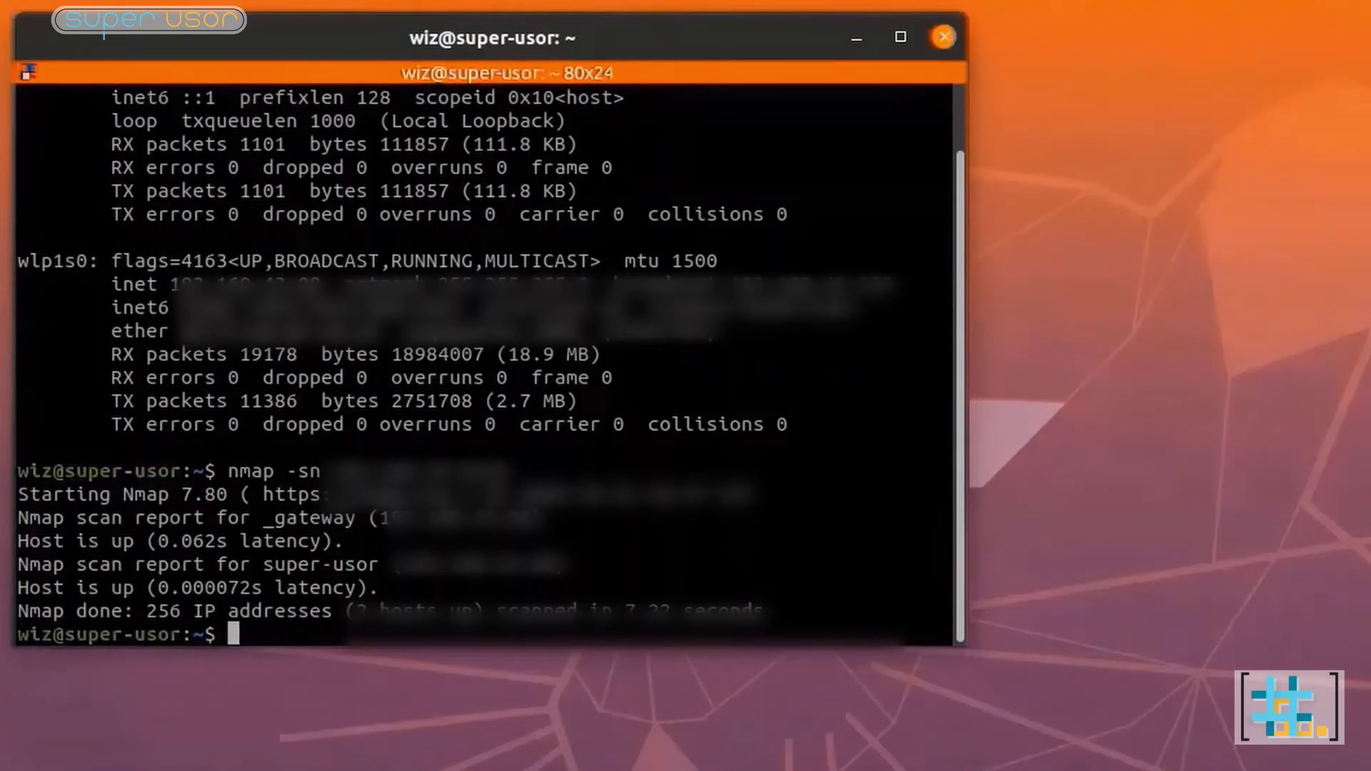
pyautogui.press('Up')
pyautogui.press('Return')
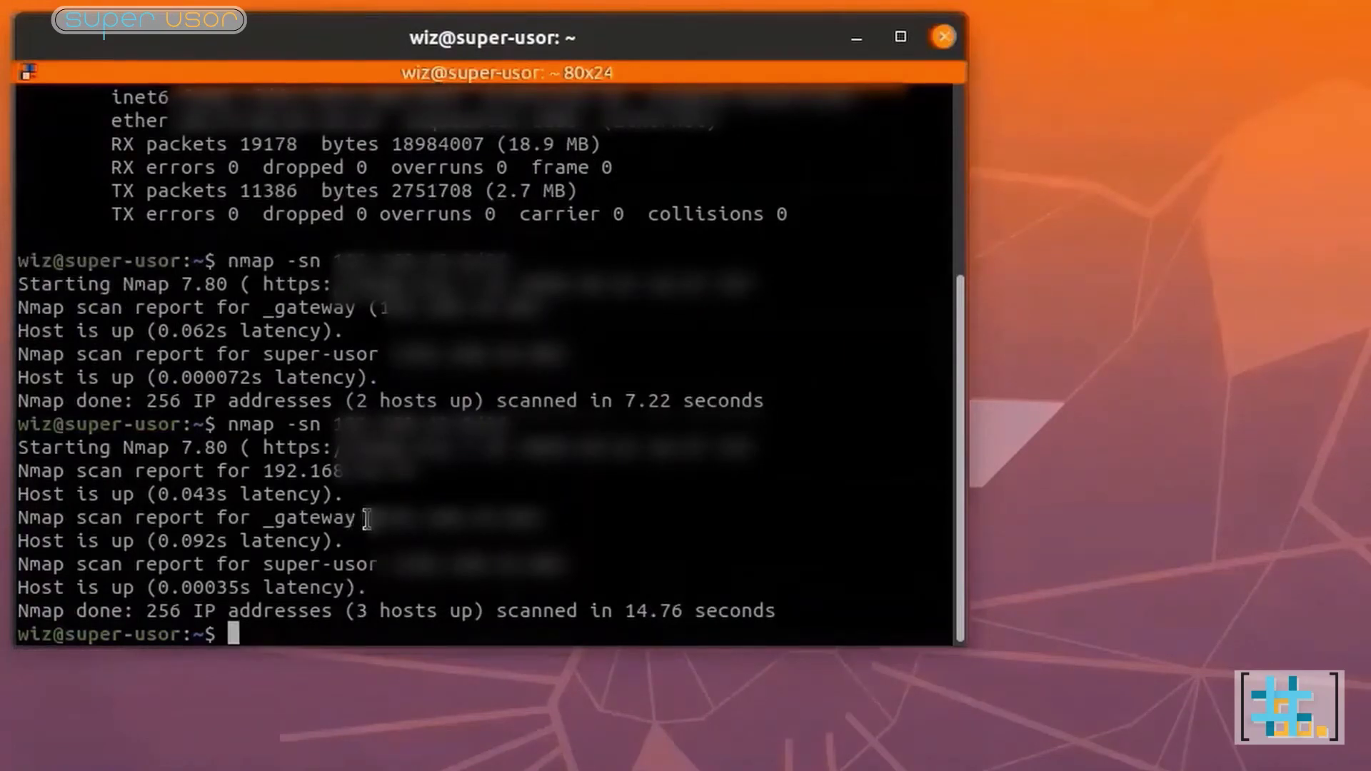
# Step: Pick out the gateway, this computer and the new 192.168 host in the scan results
pyautogui.moveTo(377, 517); pyautogui.dragTo(544, 516)
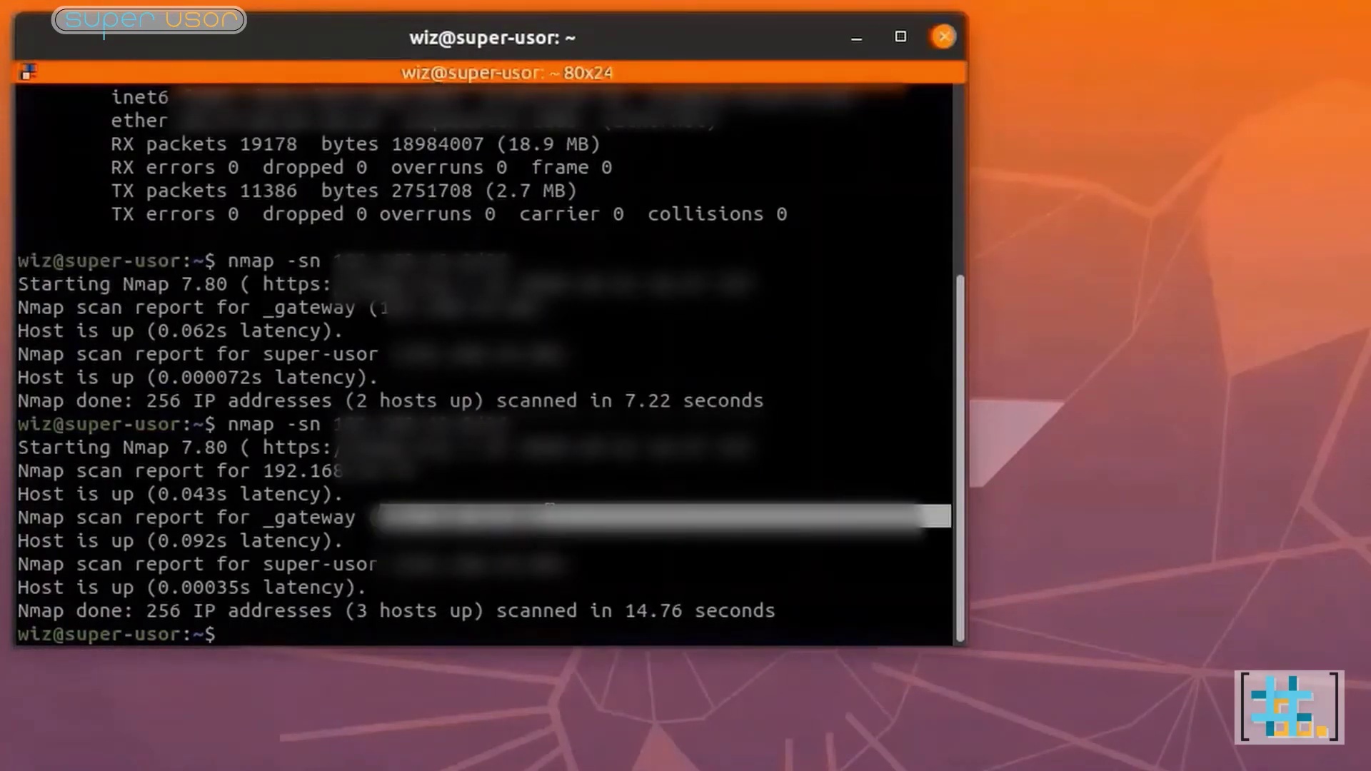
pyautogui.moveTo(251, 564); pyautogui.dragTo(566, 574)
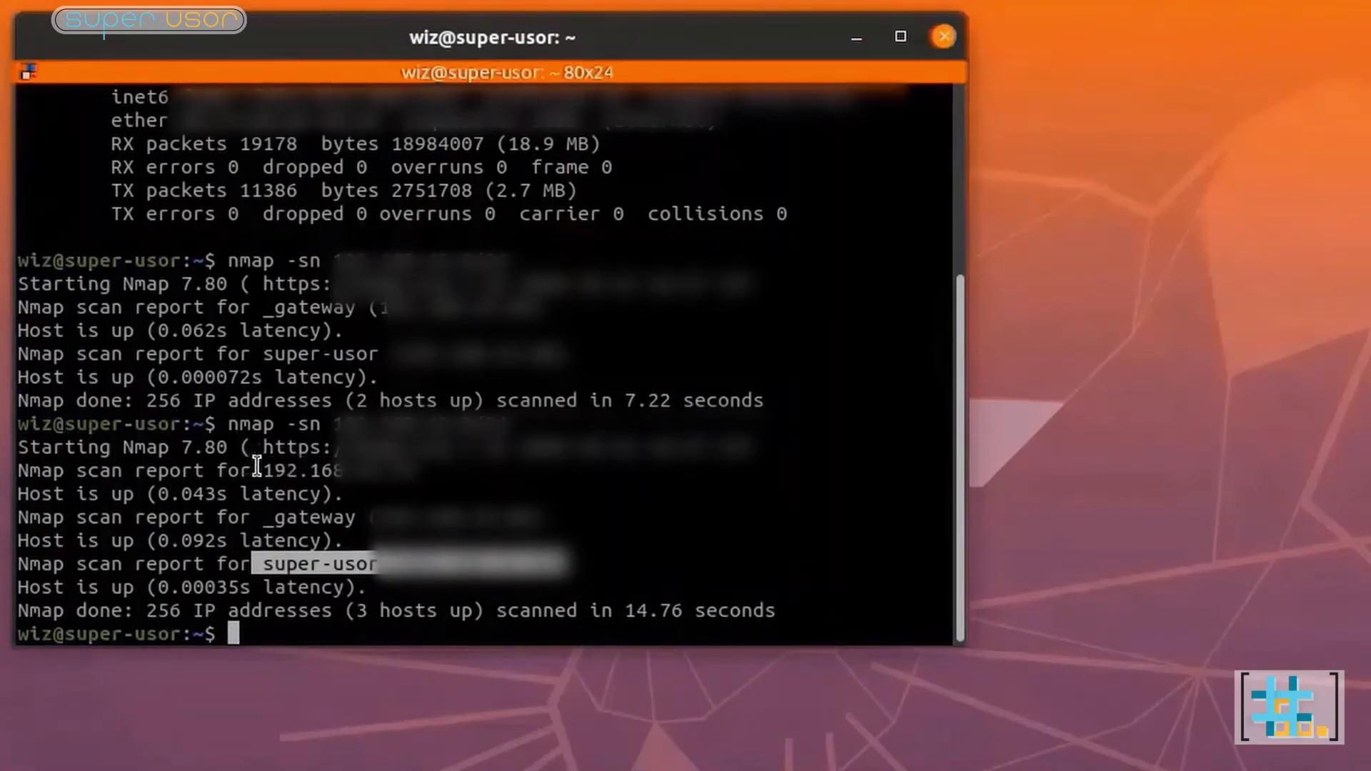
pyautogui.moveTo(261, 469); pyautogui.dragTo(423, 471)
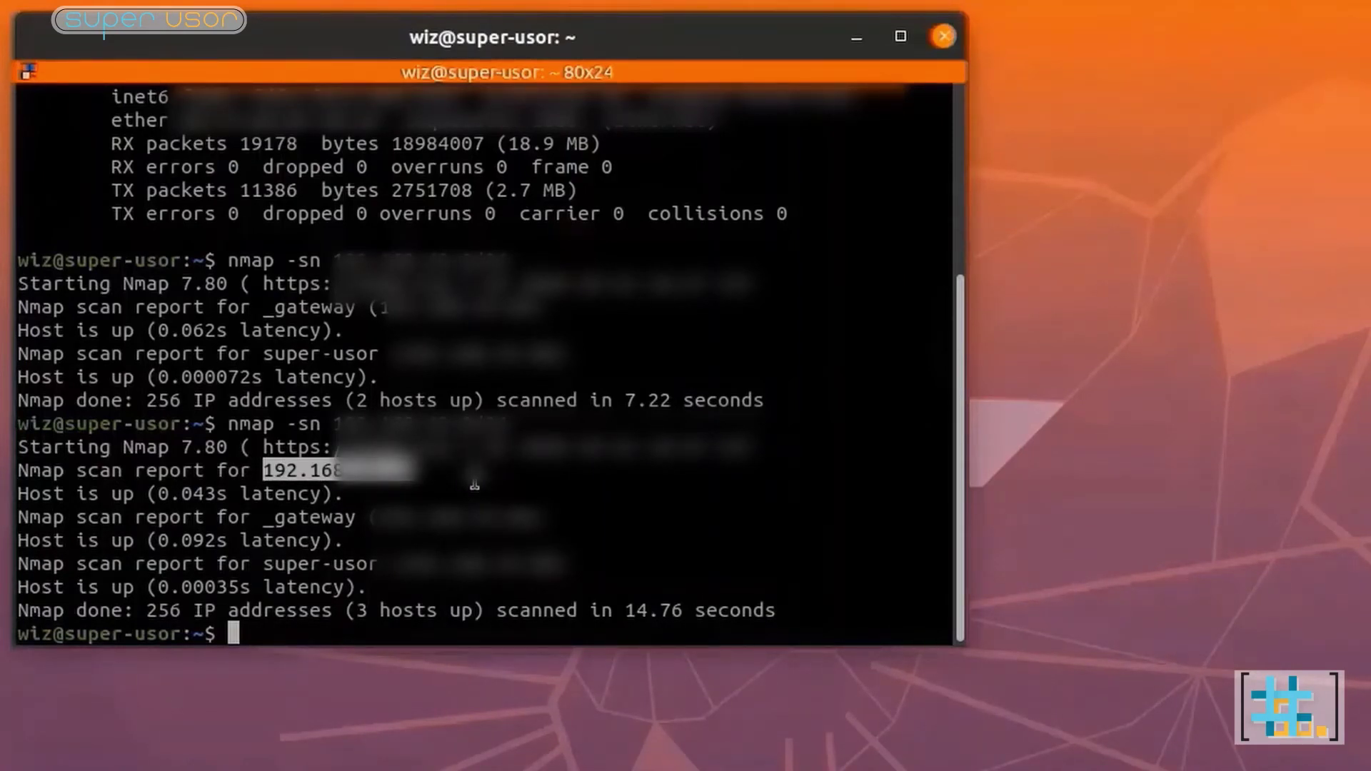
pyautogui.click(388, 636)
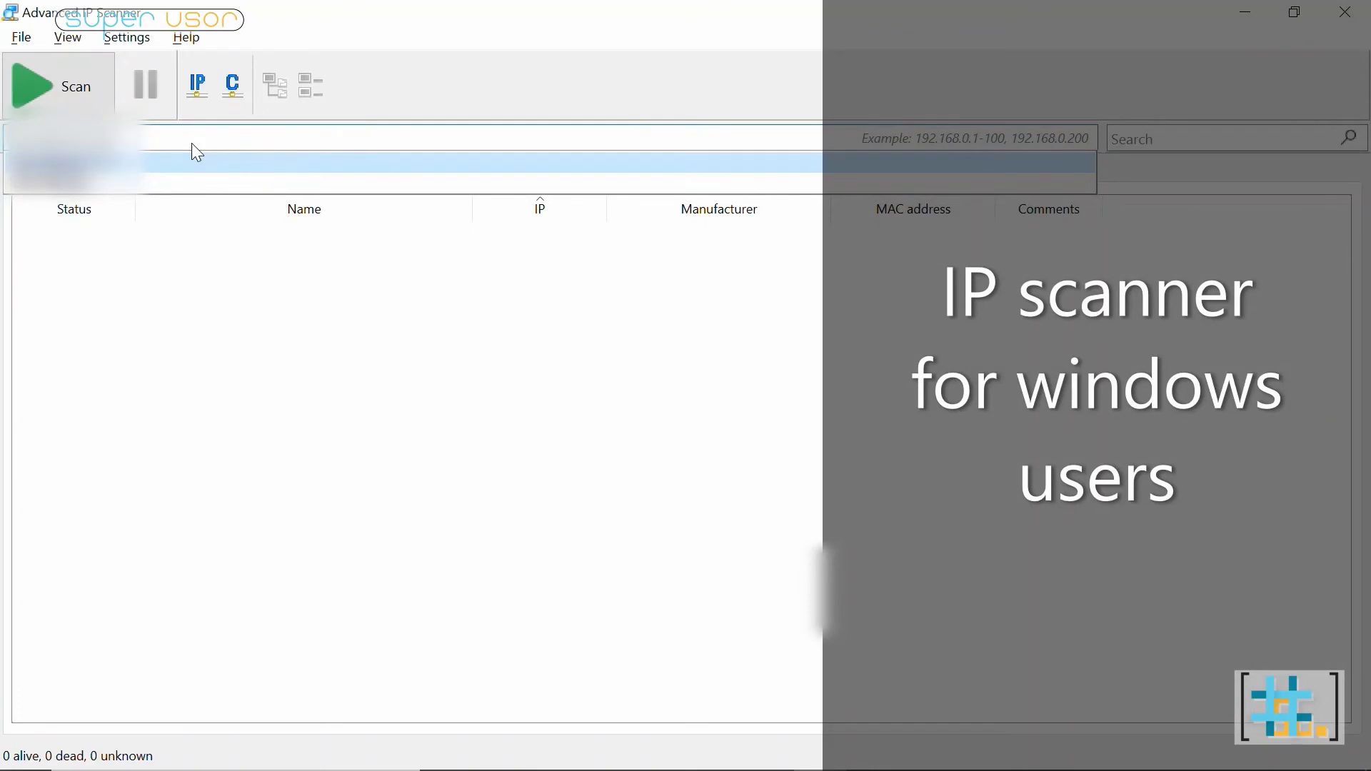
# Step: Scan the network in Advanced IP Scanner and copy the second device's name
pyautogui.press('Return')
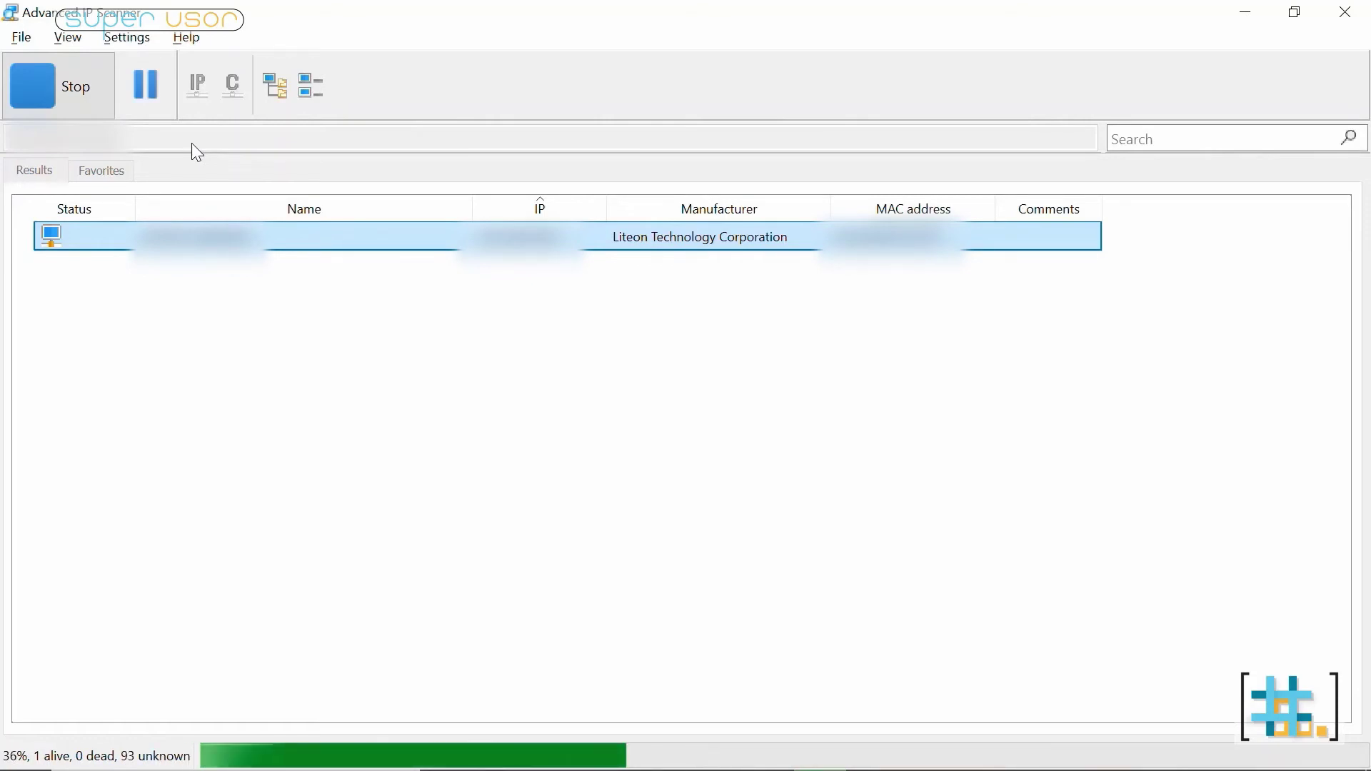
pyautogui.rightClick(303, 259)
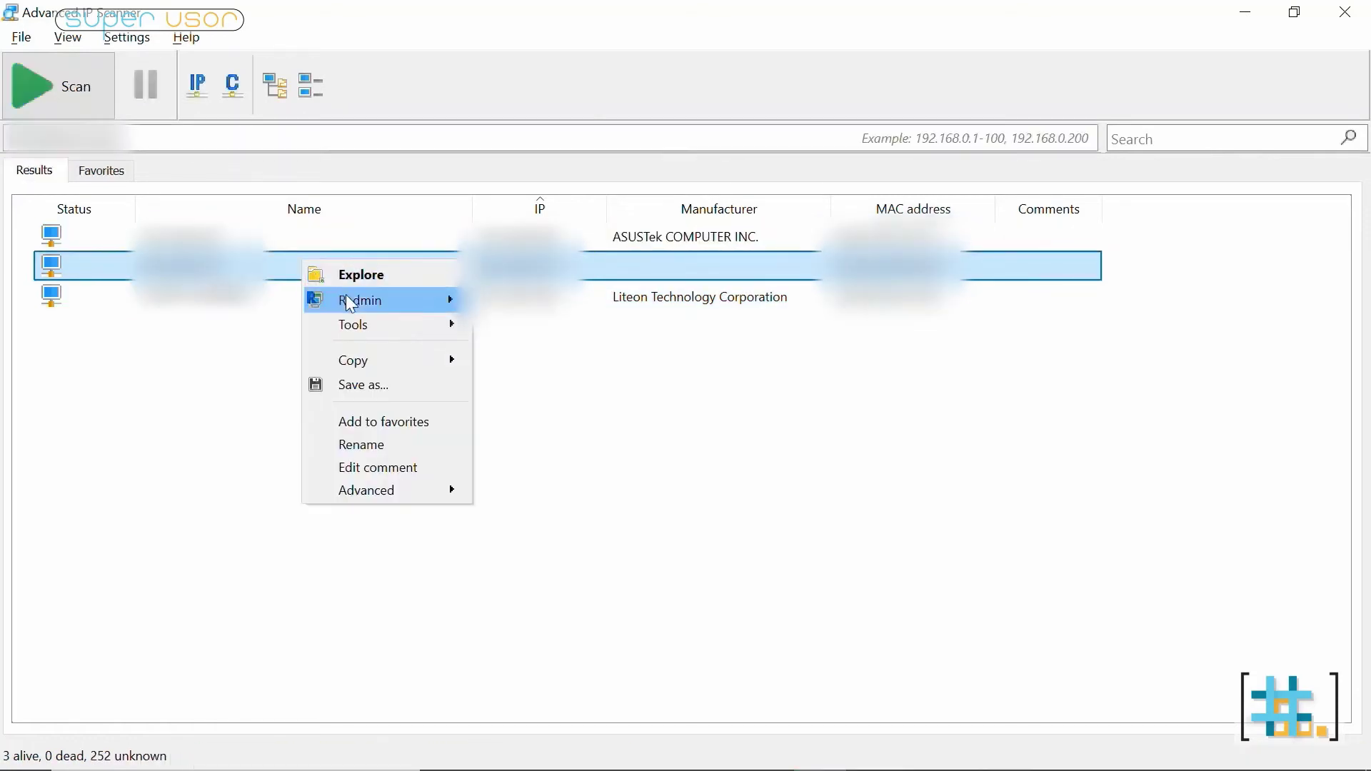
pyautogui.moveTo(405, 361)
pyautogui.click(509, 408)
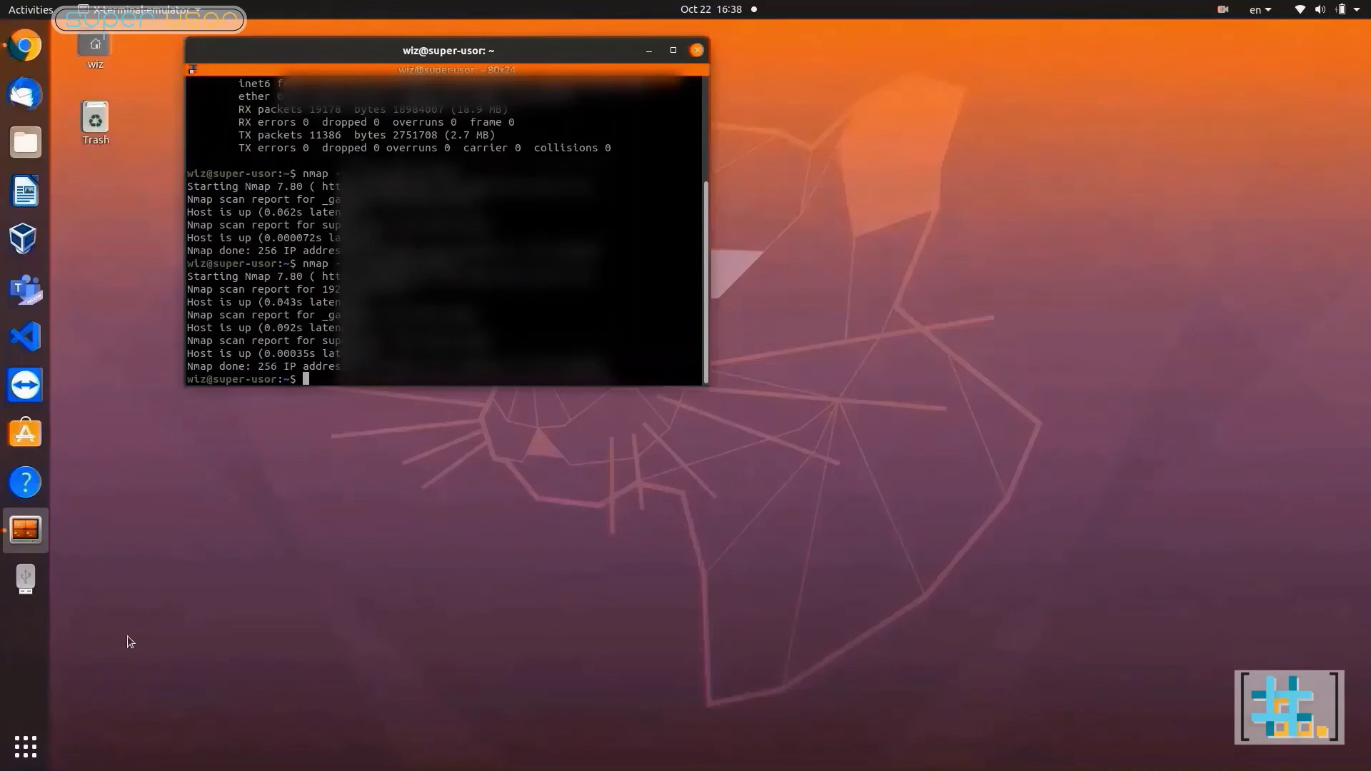
# Step: Launch PuTTY and connect to the Pi over SSH on port 22, accepting its host key
pyautogui.click(26, 748)
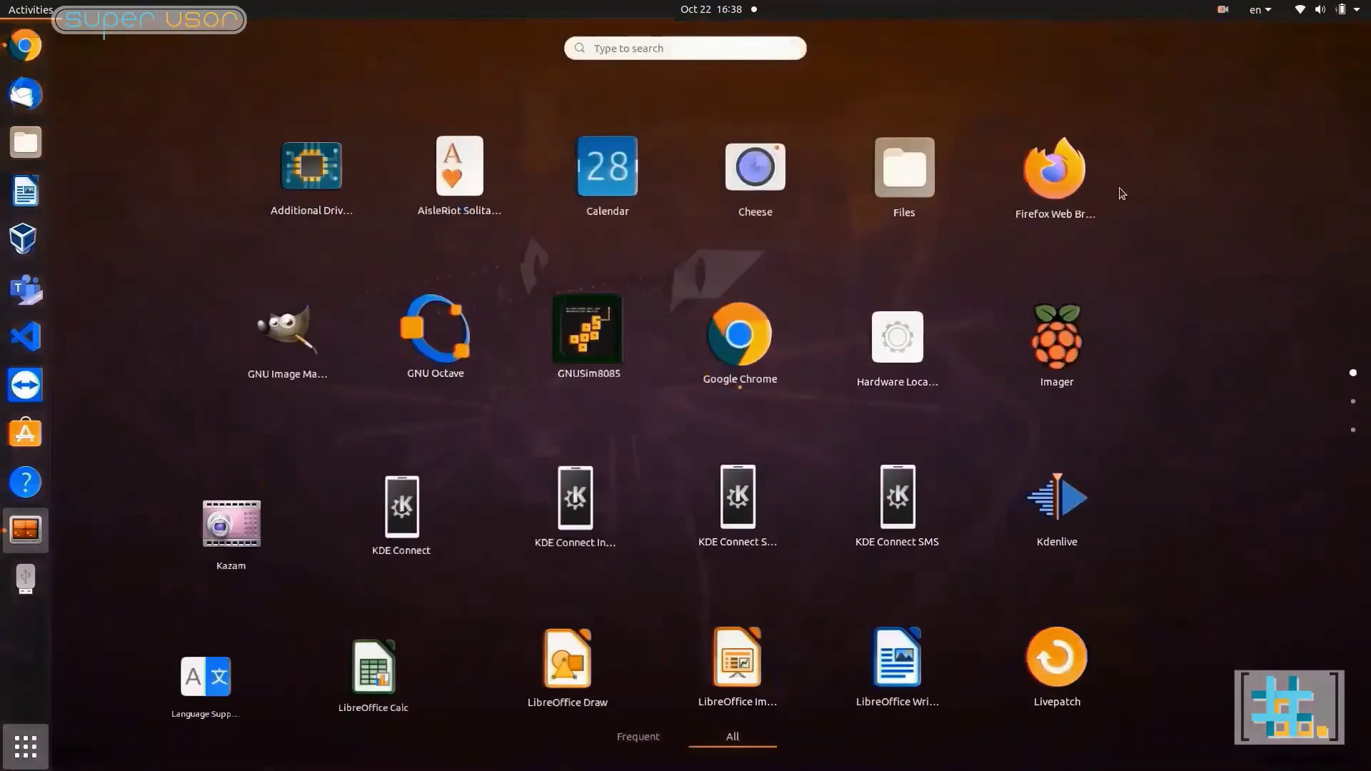
pyautogui.scroll(-1, 1108, 227)
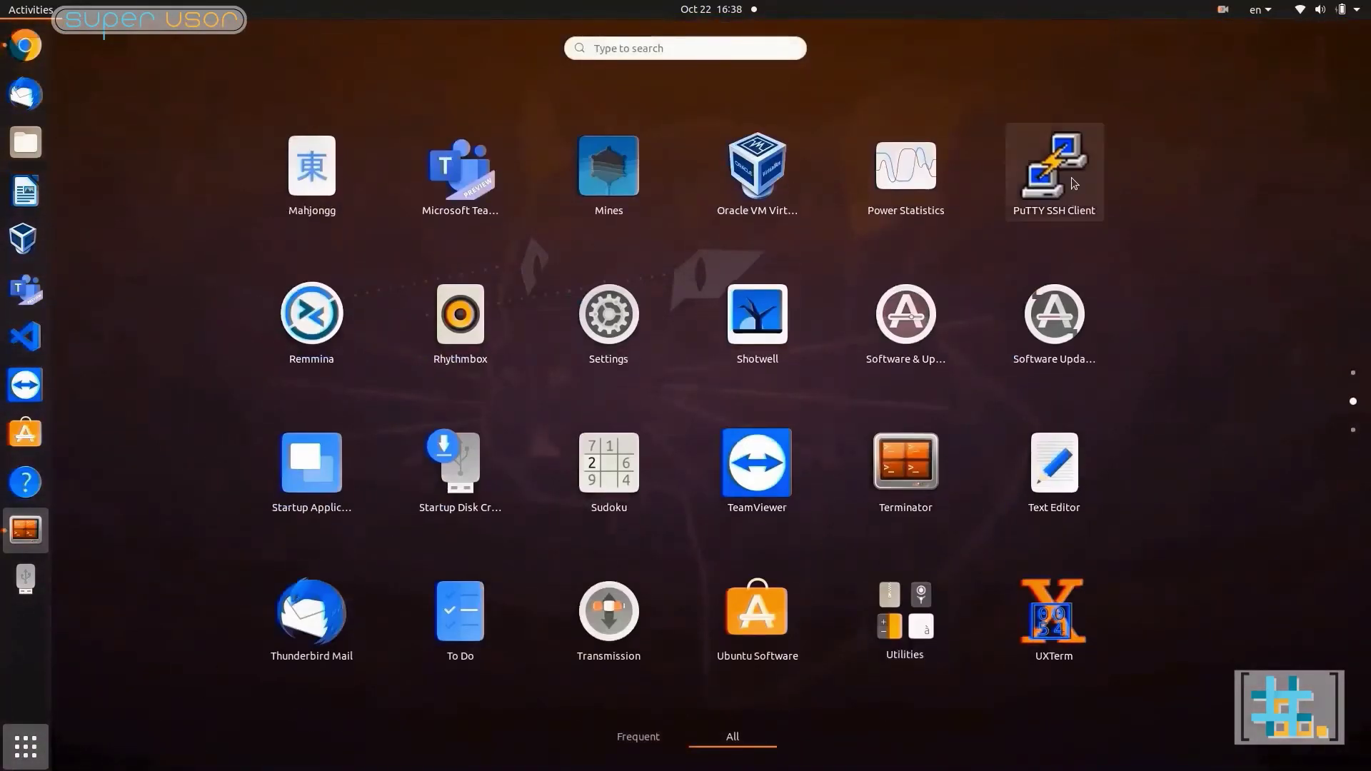
pyautogui.click(1054, 171)
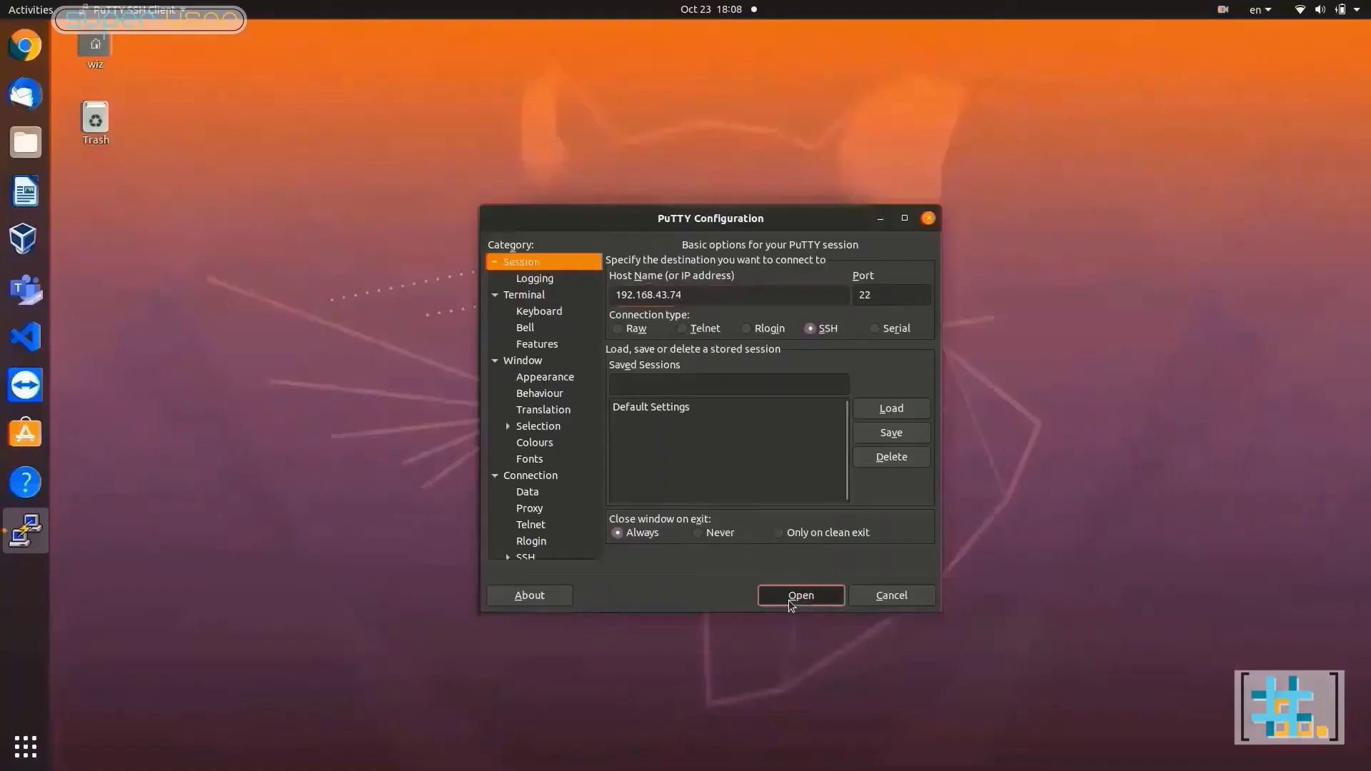
pyautogui.click(791, 604)
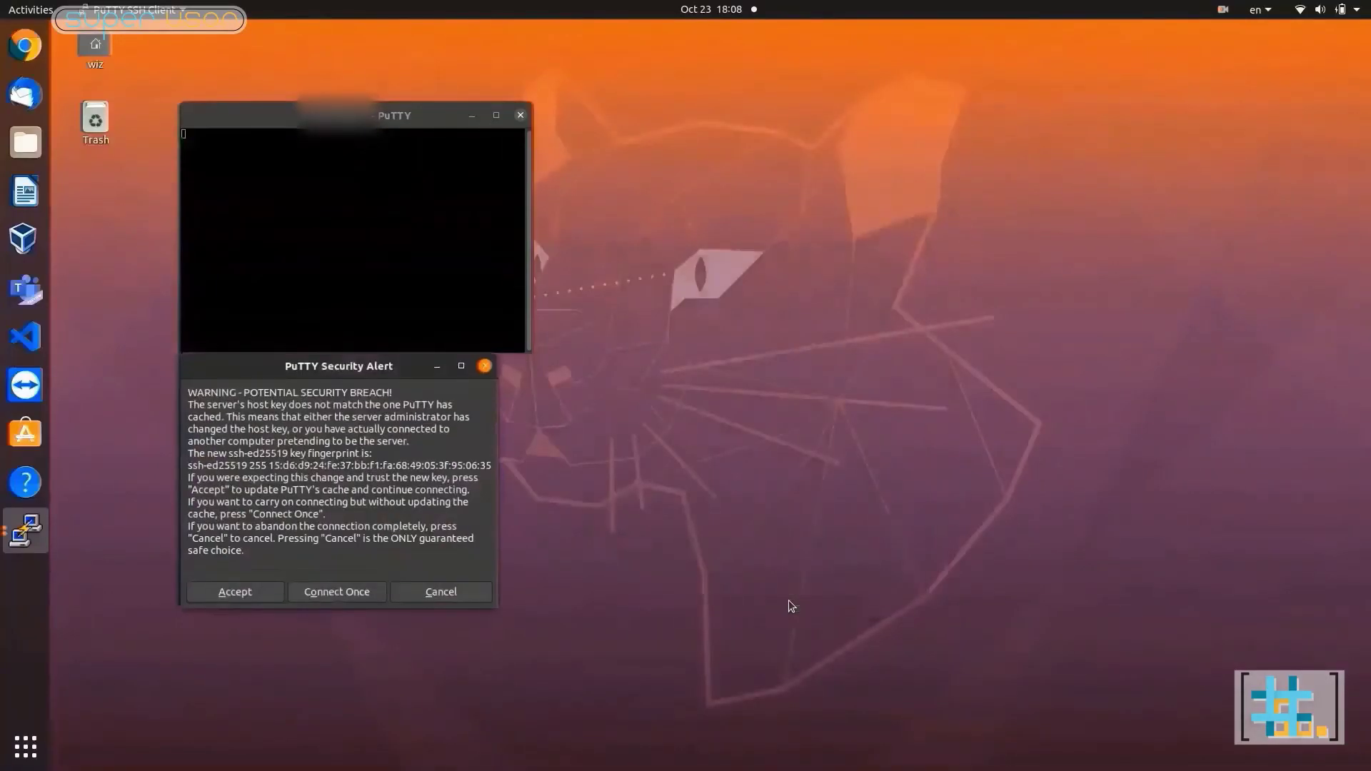
pyautogui.click(247, 600)
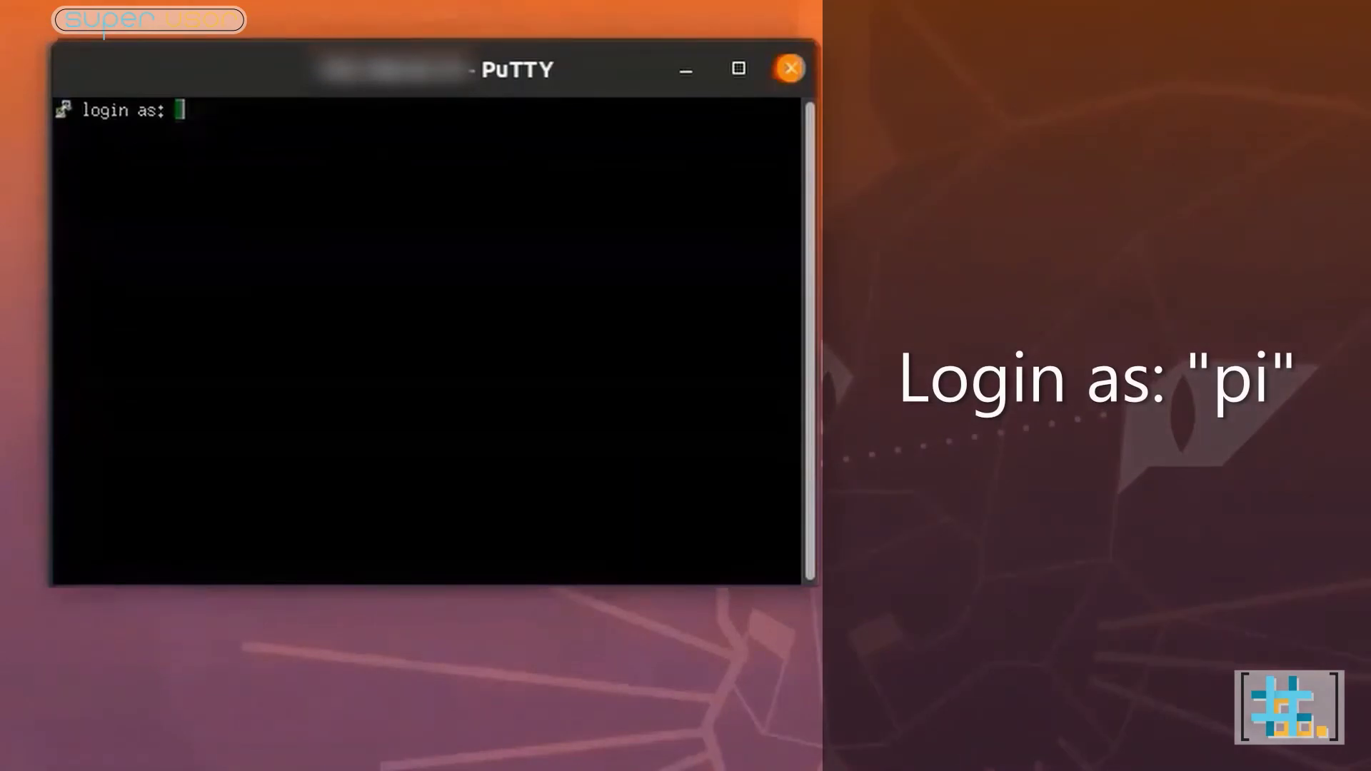
# Step: Log in to the Pi as user pi with its password
pyautogui.write('pi')
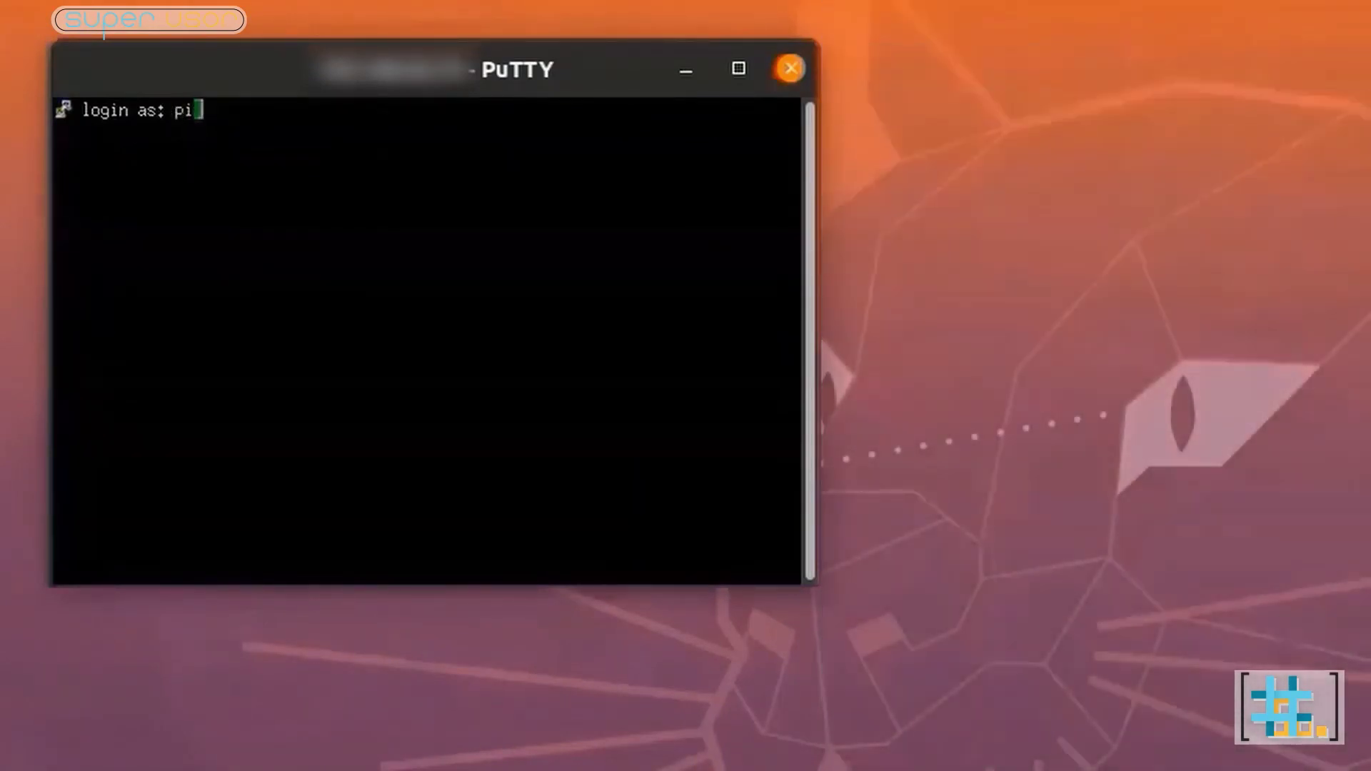
pyautogui.press('Return')
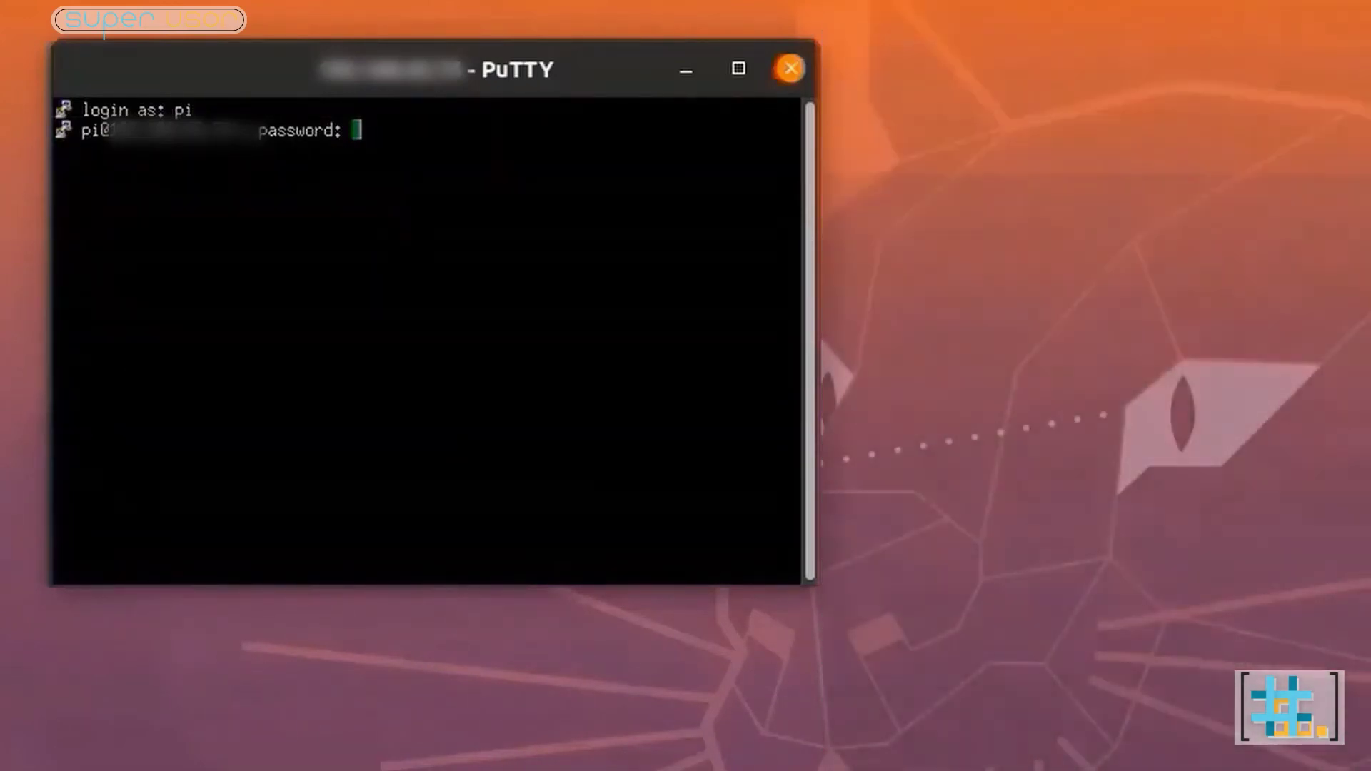
pyautogui.press('Return')
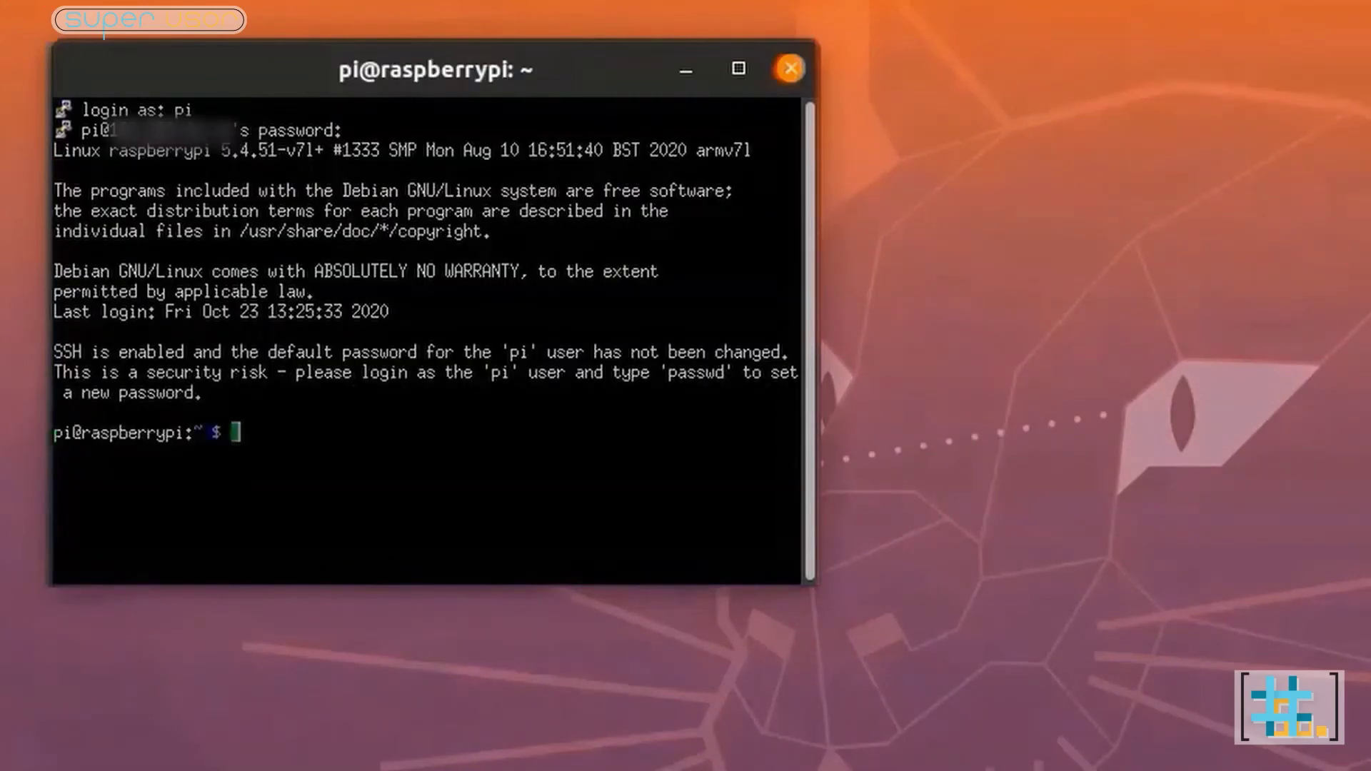
# Step: Type the command 'sudo raspi-config' at the prompt without running it
pyautogui.write('raspi-')
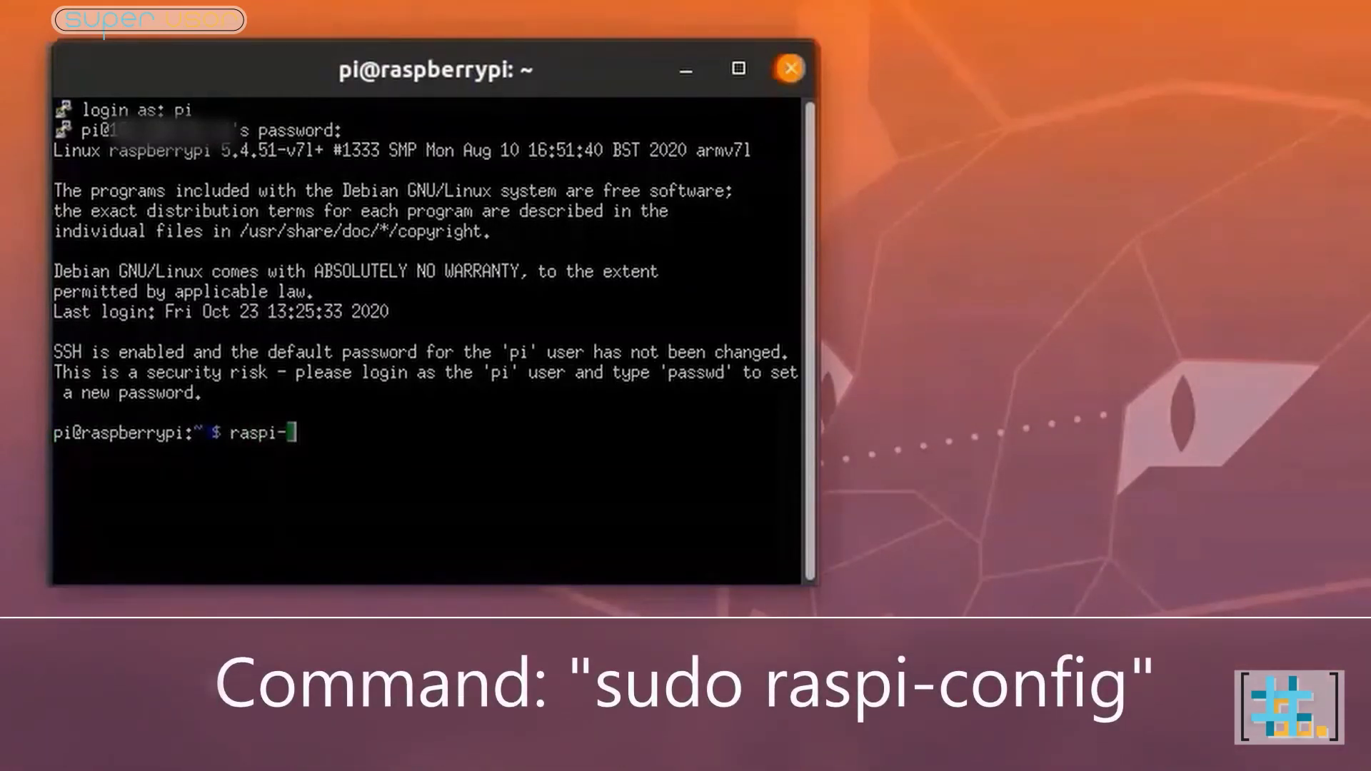
pyautogui.write('config')
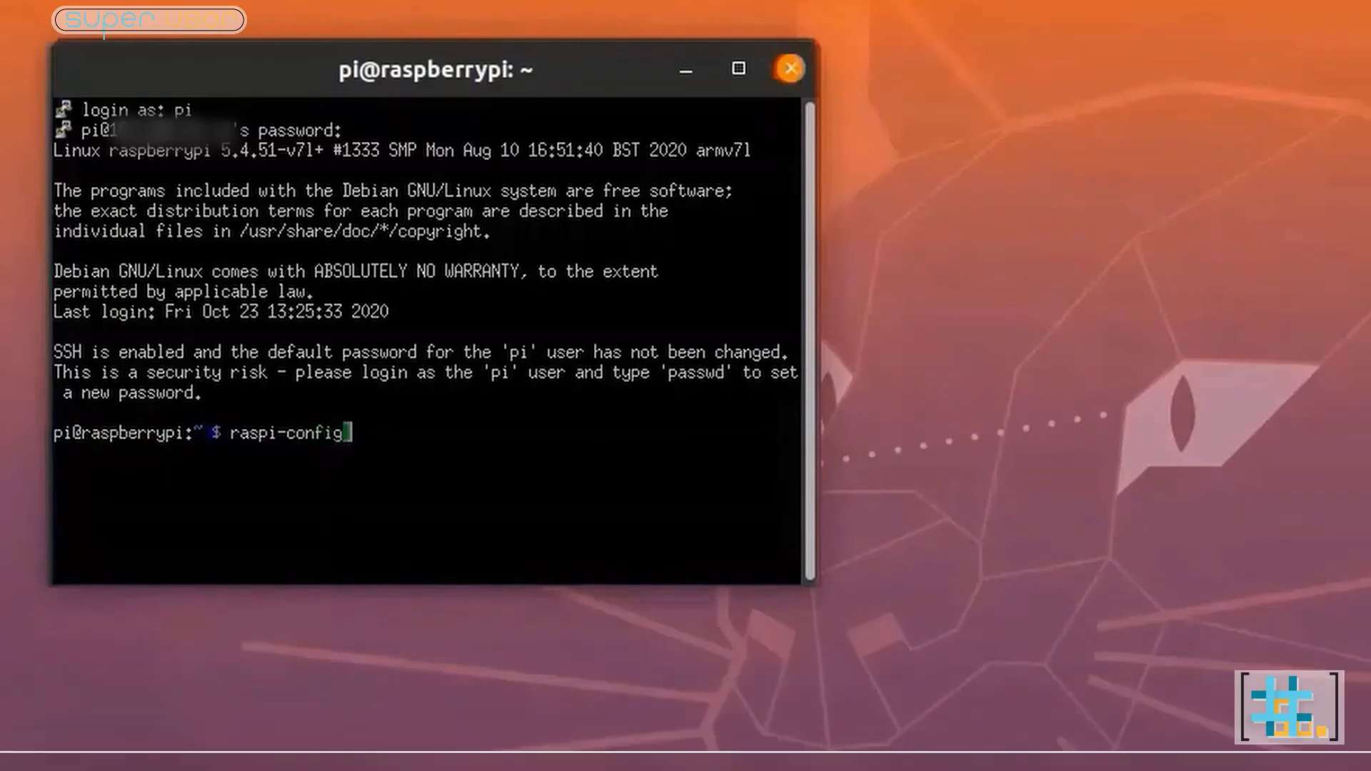
pyautogui.press('Left')
pyautogui.press('Left')
pyautogui.press('Left')
pyautogui.press('Left')
pyautogui.press('Left')
pyautogui.press('Left')
pyautogui.press('Left')
pyautogui.press('Left')
pyautogui.press('Left')
pyautogui.press('Left')
pyautogui.press('Left')
pyautogui.press('Left')
pyautogui.write('sus')
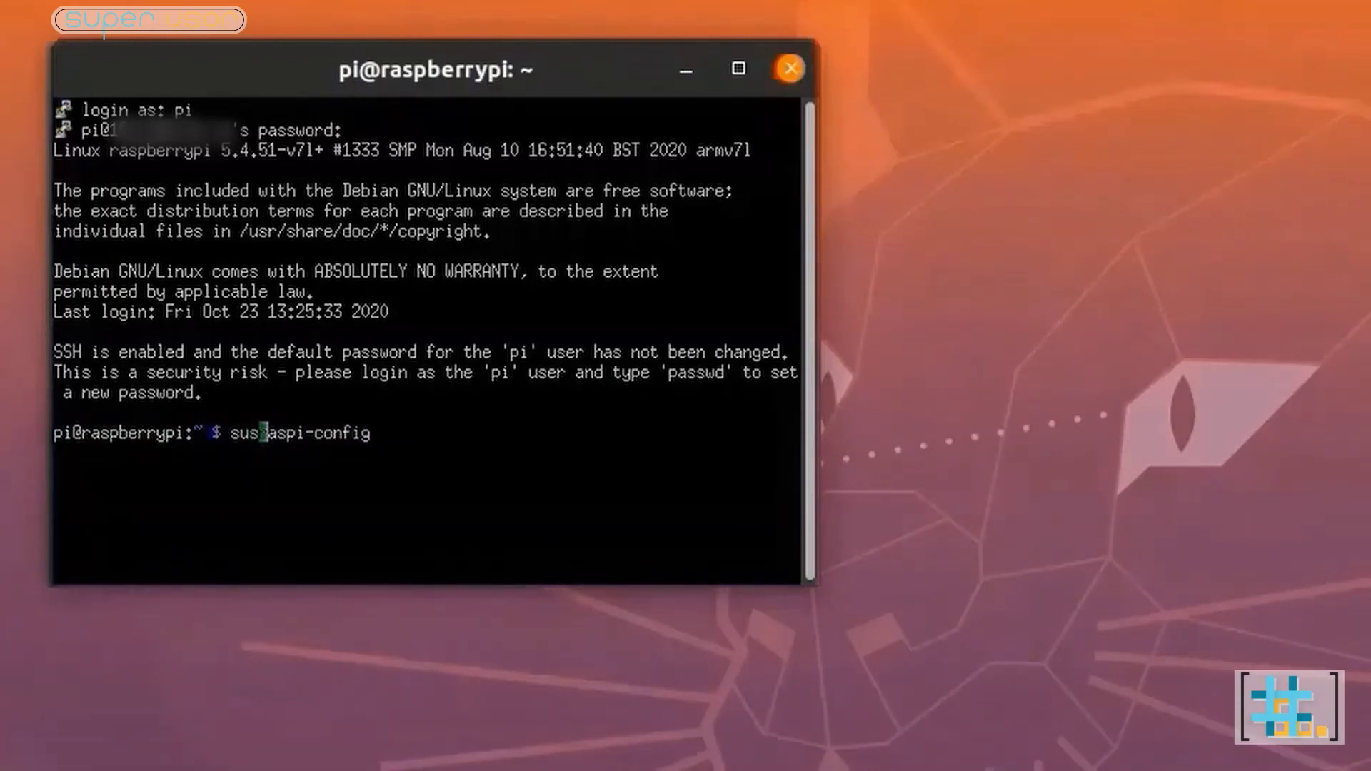
pyautogui.press('BackSpace')
pyautogui.write('do')
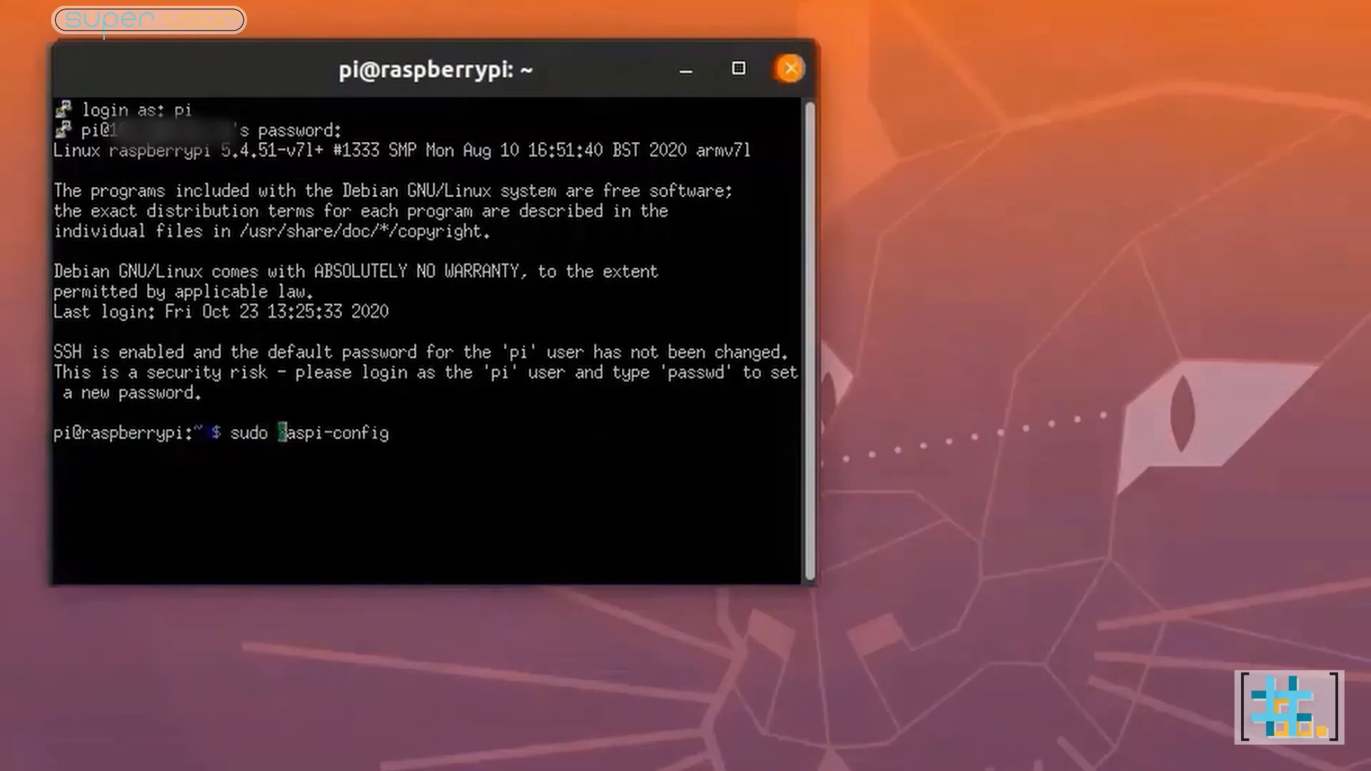
# Step: Launch raspi-config with sudo and enable the SSH server under Interfacing Options
pyautogui.press('Right')
pyautogui.press('Right')
pyautogui.press('Right')
pyautogui.press('Right')
pyautogui.press('Right')
pyautogui.press('Right')
pyautogui.press('Right')
pyautogui.press('Right')
pyautogui.press('Right')
pyautogui.press('Right')
pyautogui.press('Right')
pyautogui.press('Right')
pyautogui.press('Return')
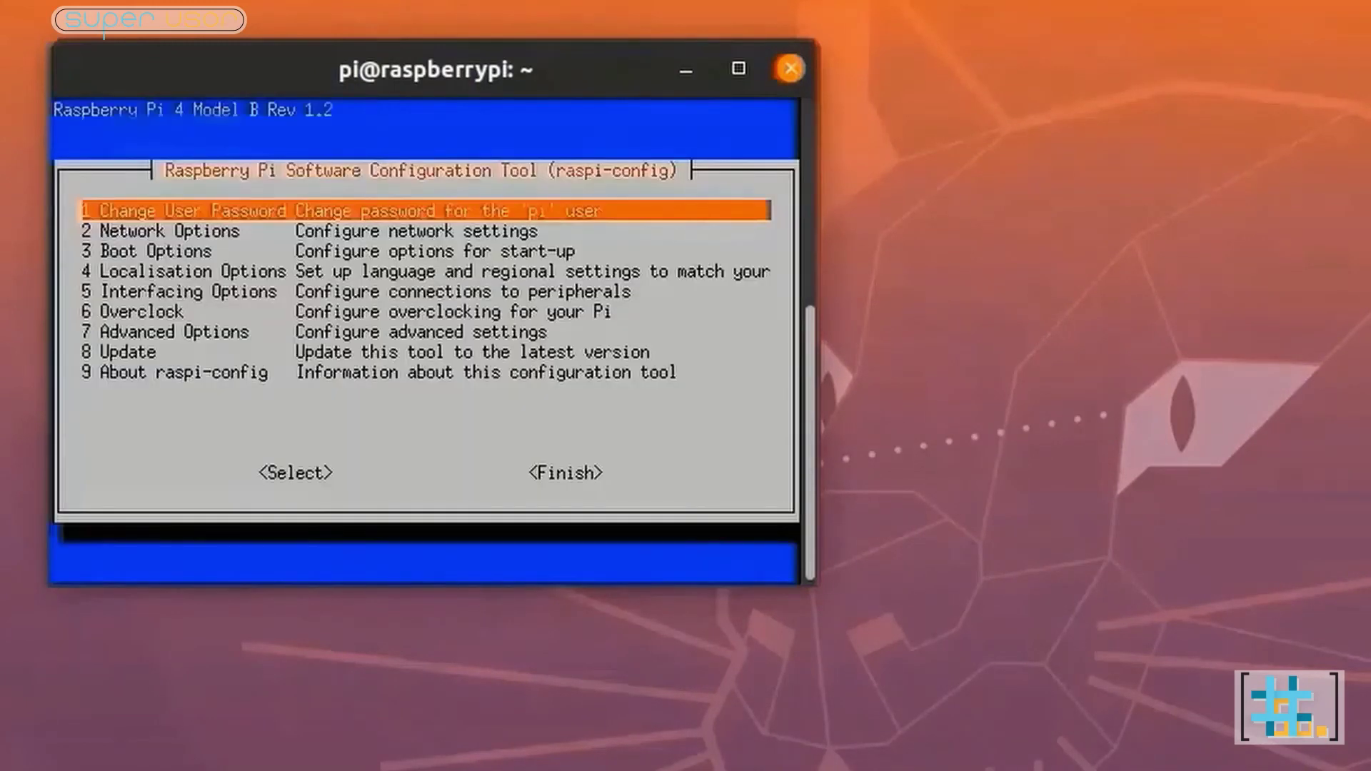
pyautogui.press('Down')
pyautogui.press('Down')
pyautogui.press('Down')
pyautogui.press('Down')
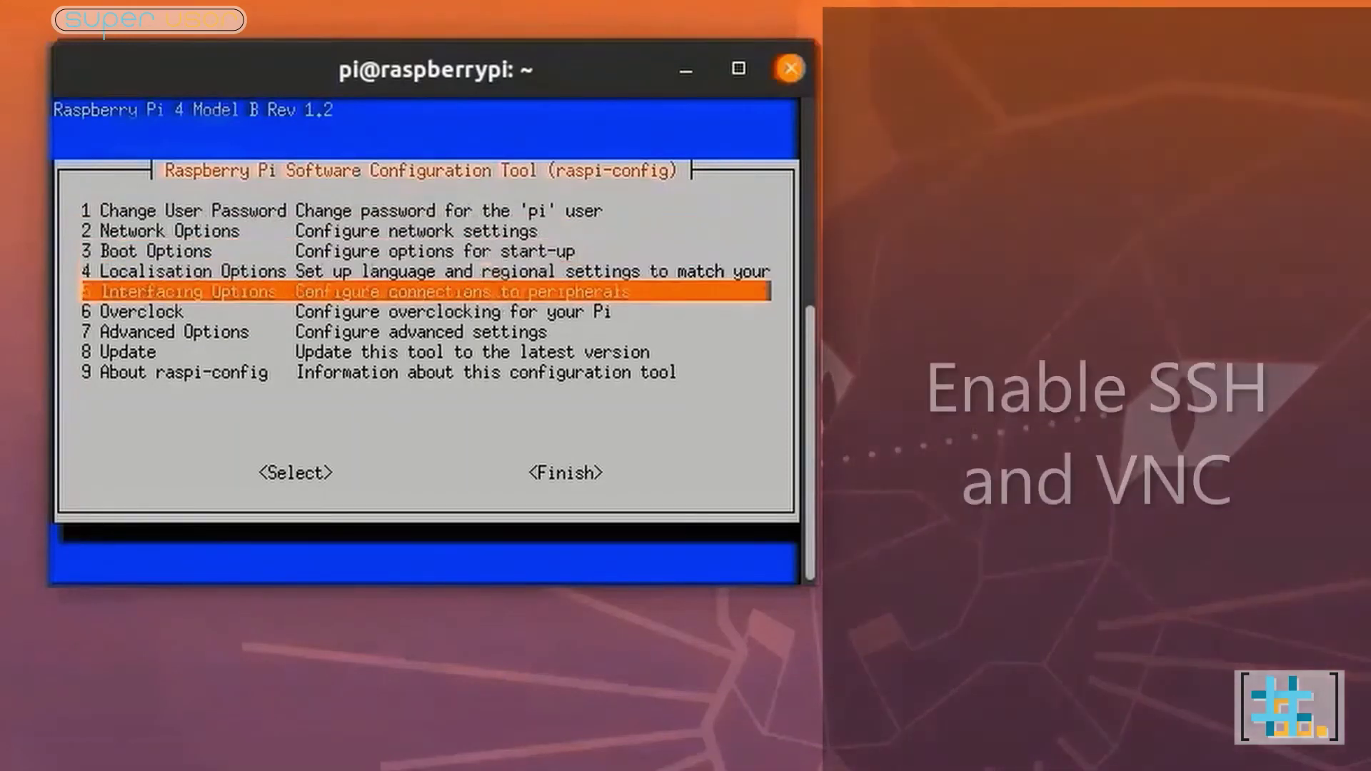
pyautogui.press('Return')
pyautogui.press('Down')
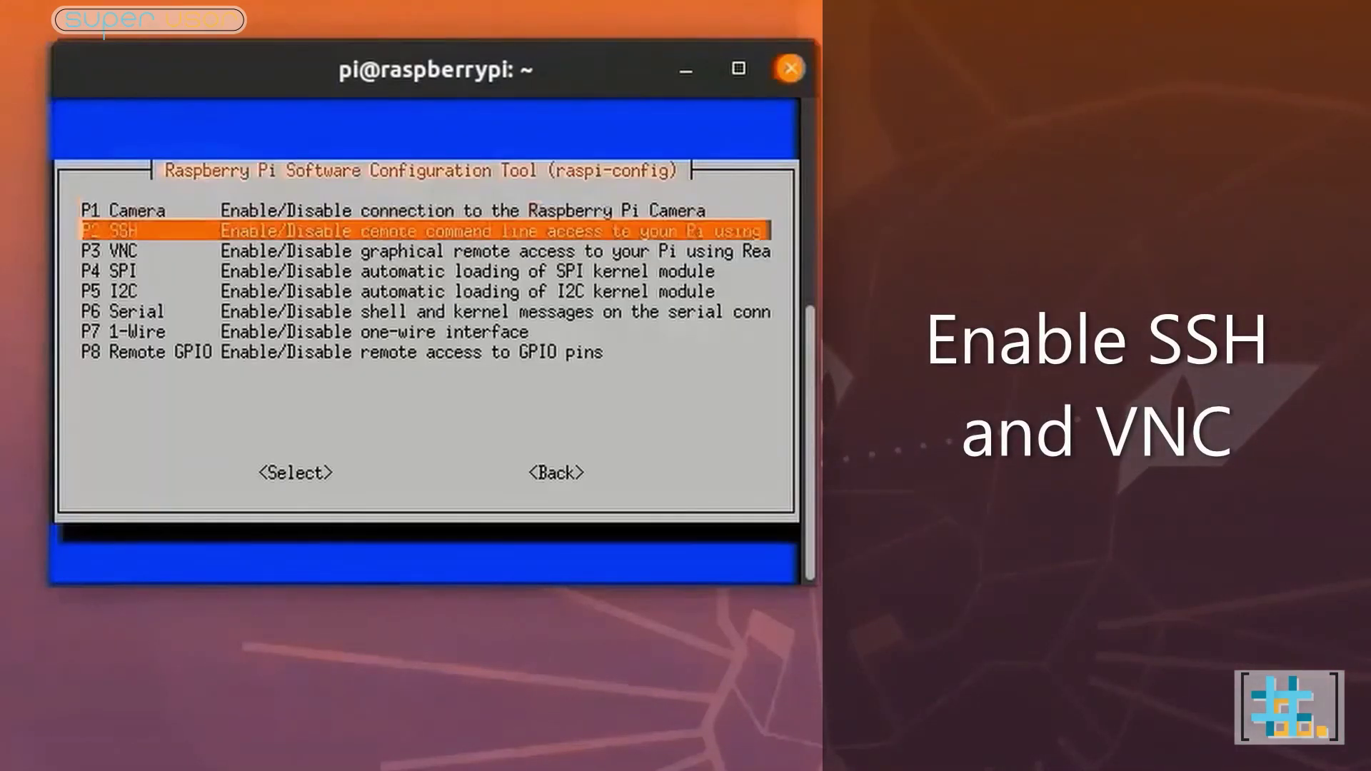
pyautogui.press('Return')
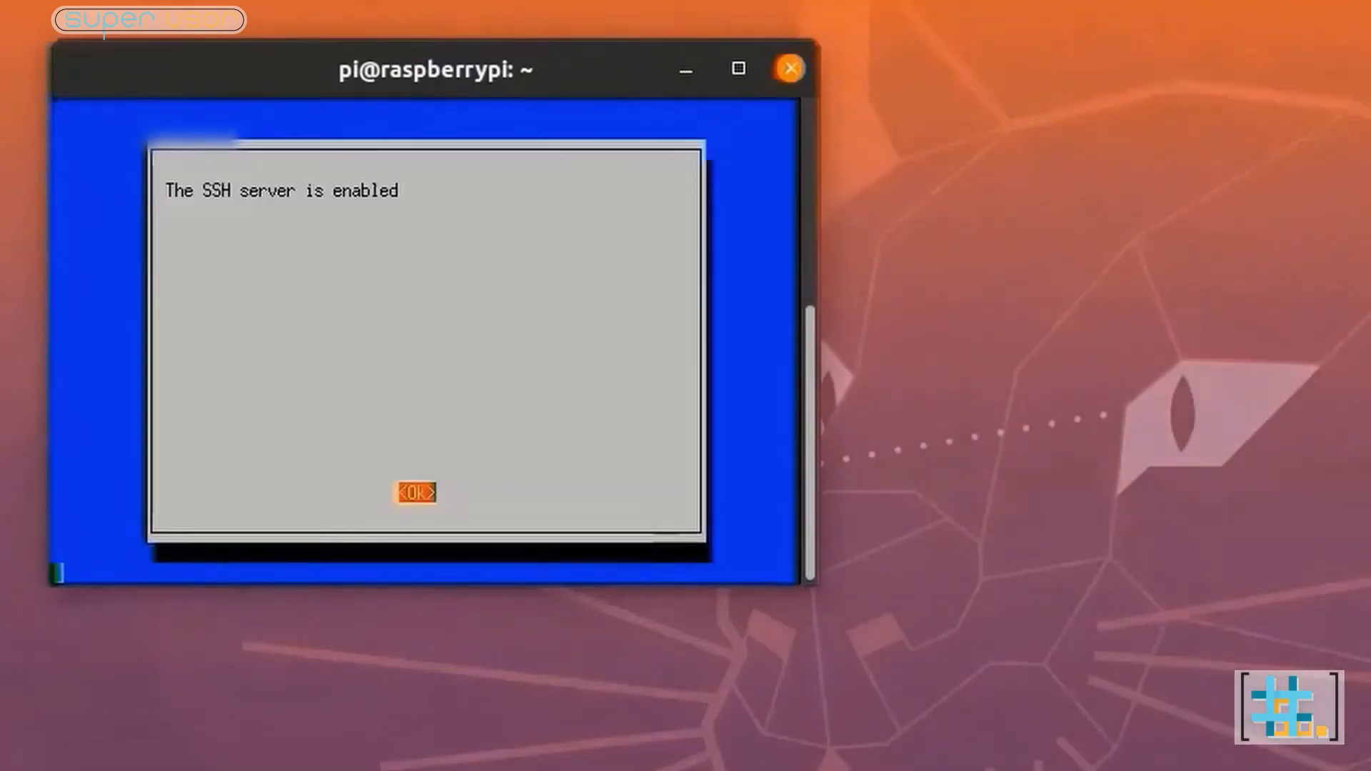
pyautogui.press('Return')
pyautogui.press('Down')
pyautogui.press('Down')
pyautogui.press('Down')
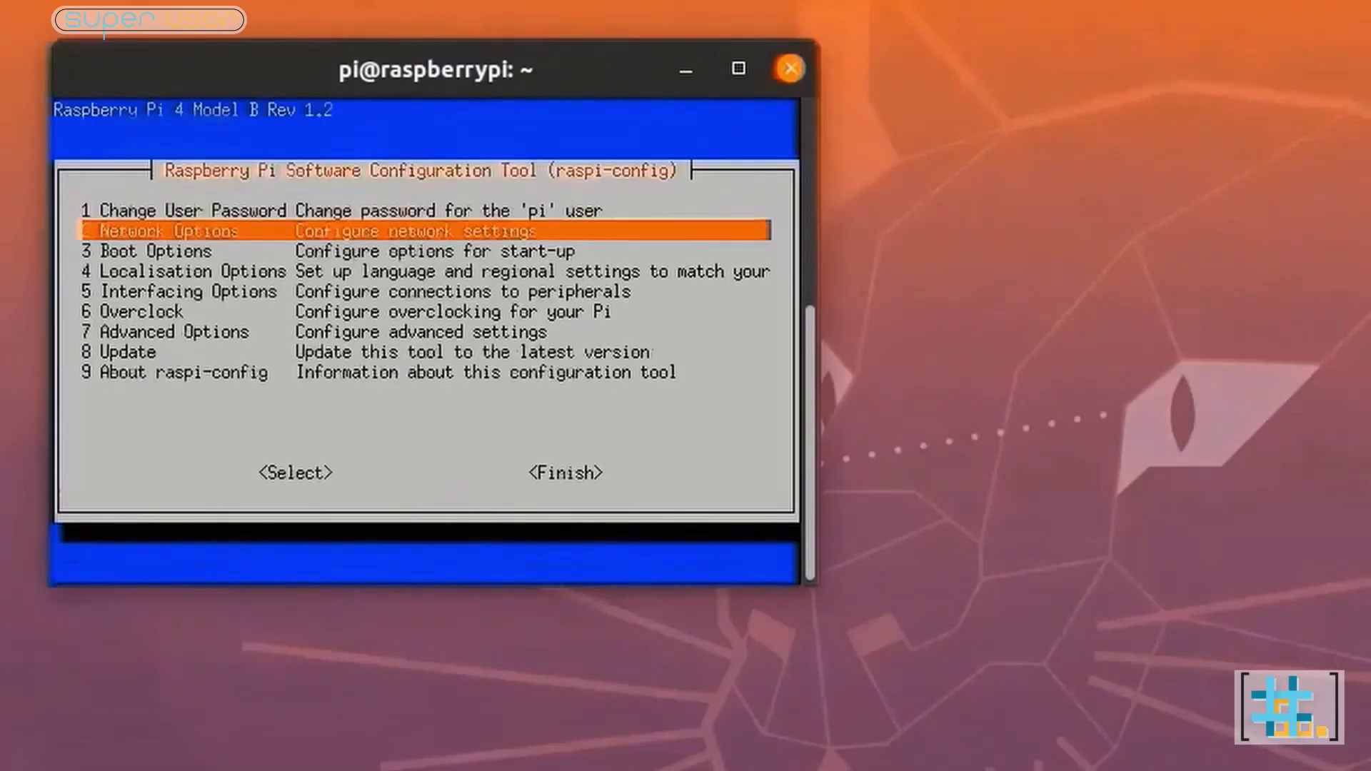
# Step: Enable the VNC server under Interfacing Options
pyautogui.press('Down')
pyautogui.press('Return')
pyautogui.press('Down')
pyautogui.press('Down')
pyautogui.press('Return')
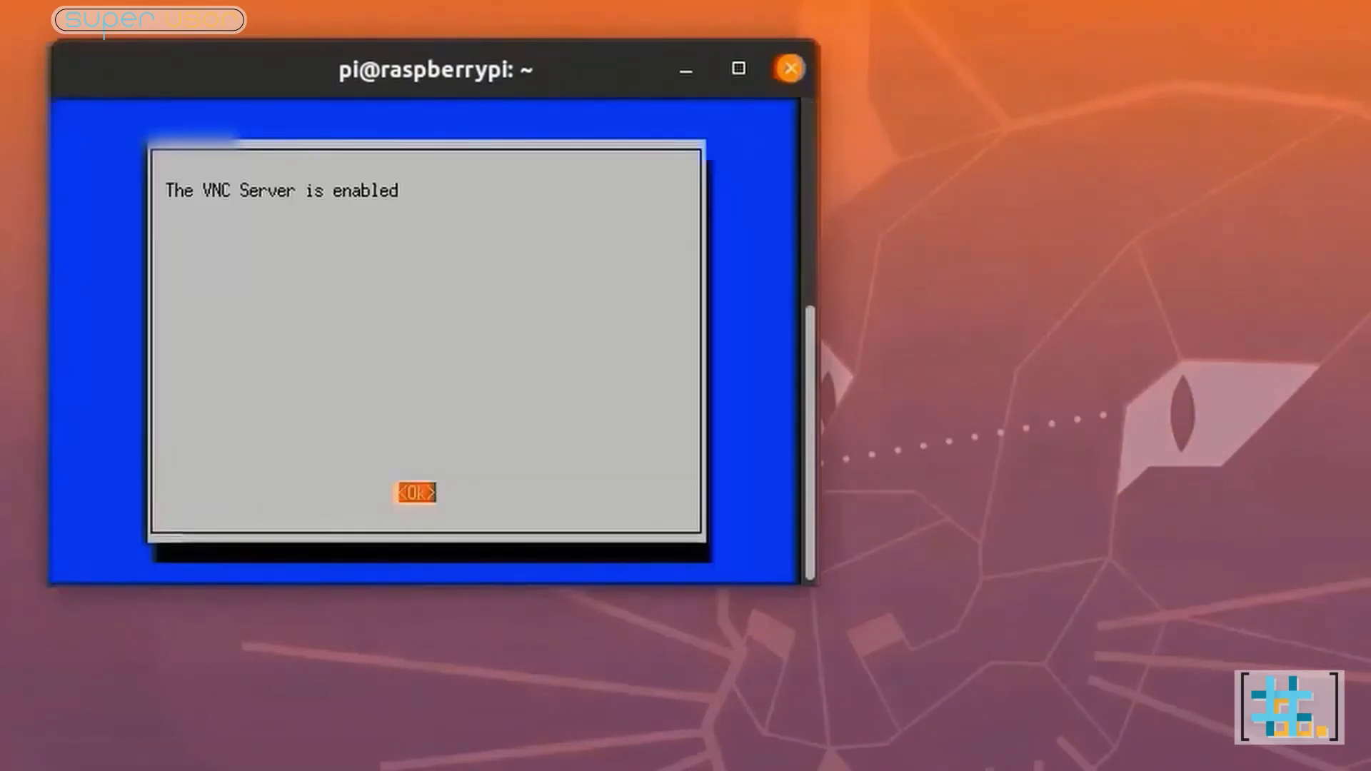
pyautogui.press('Return')
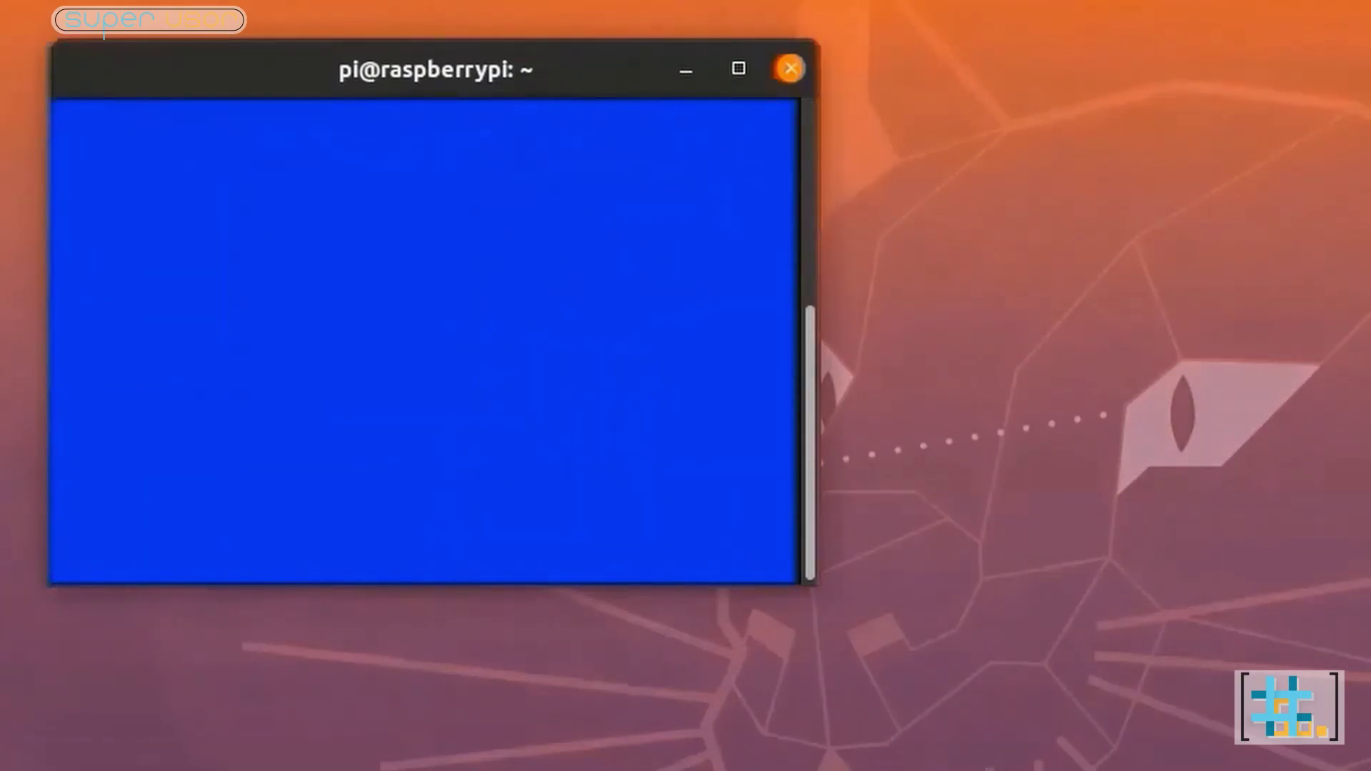
# Step: Set the screen resolution to DMT mode 82 (1920x1080) and exit raspi-config
pyautogui.press('Down')
pyautogui.press('Down')
pyautogui.press('Down')
pyautogui.press('Down')
pyautogui.press('Down')
pyautogui.press('Down')
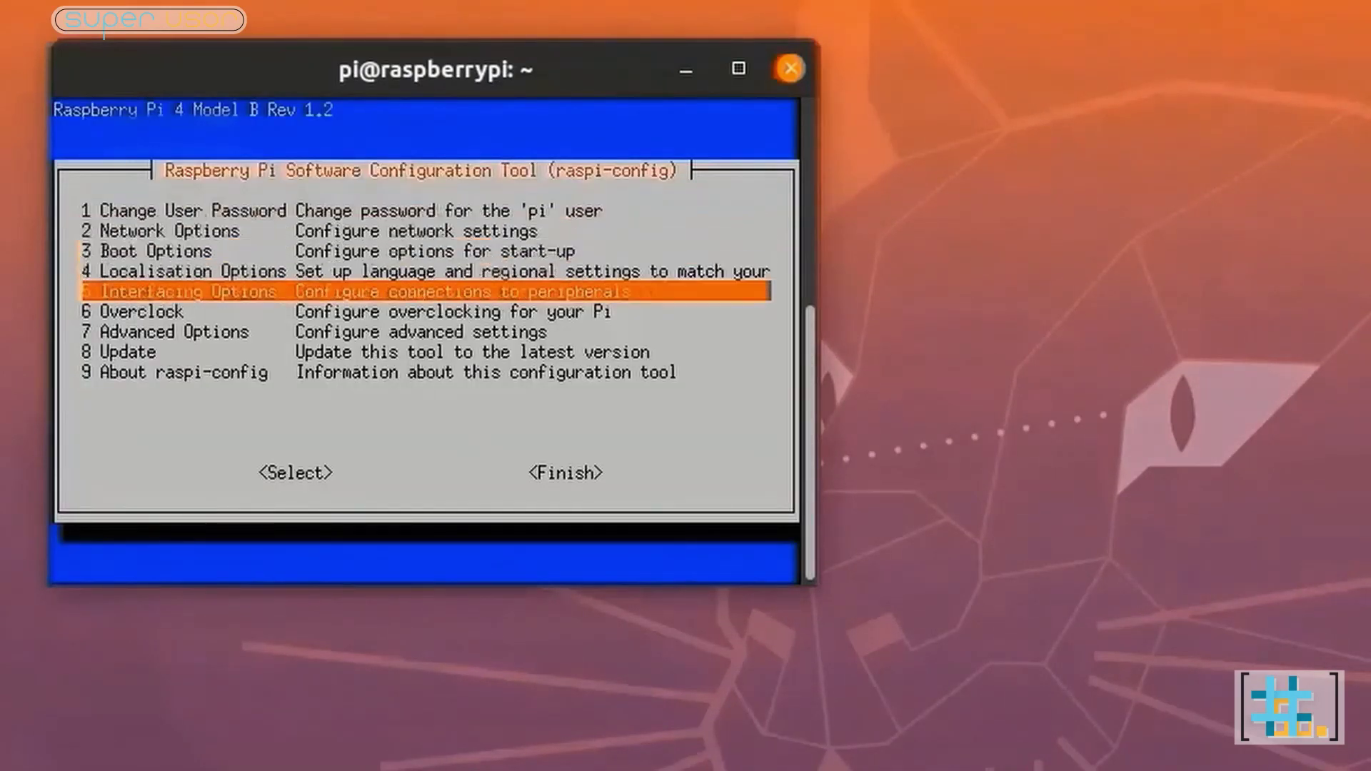
pyautogui.press('Return')
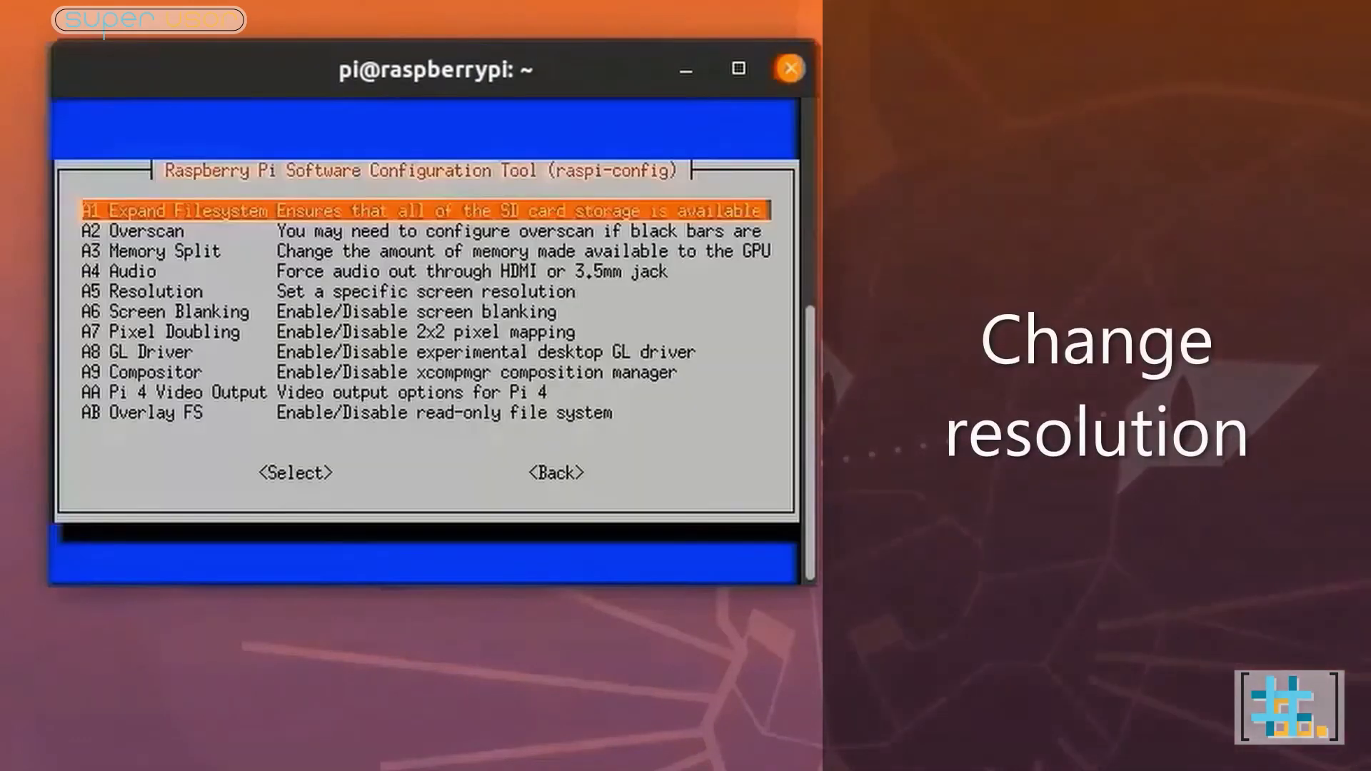
pyautogui.press('Down')
pyautogui.press('Down')
pyautogui.press('Down')
pyautogui.press('Down')
pyautogui.press('Down')
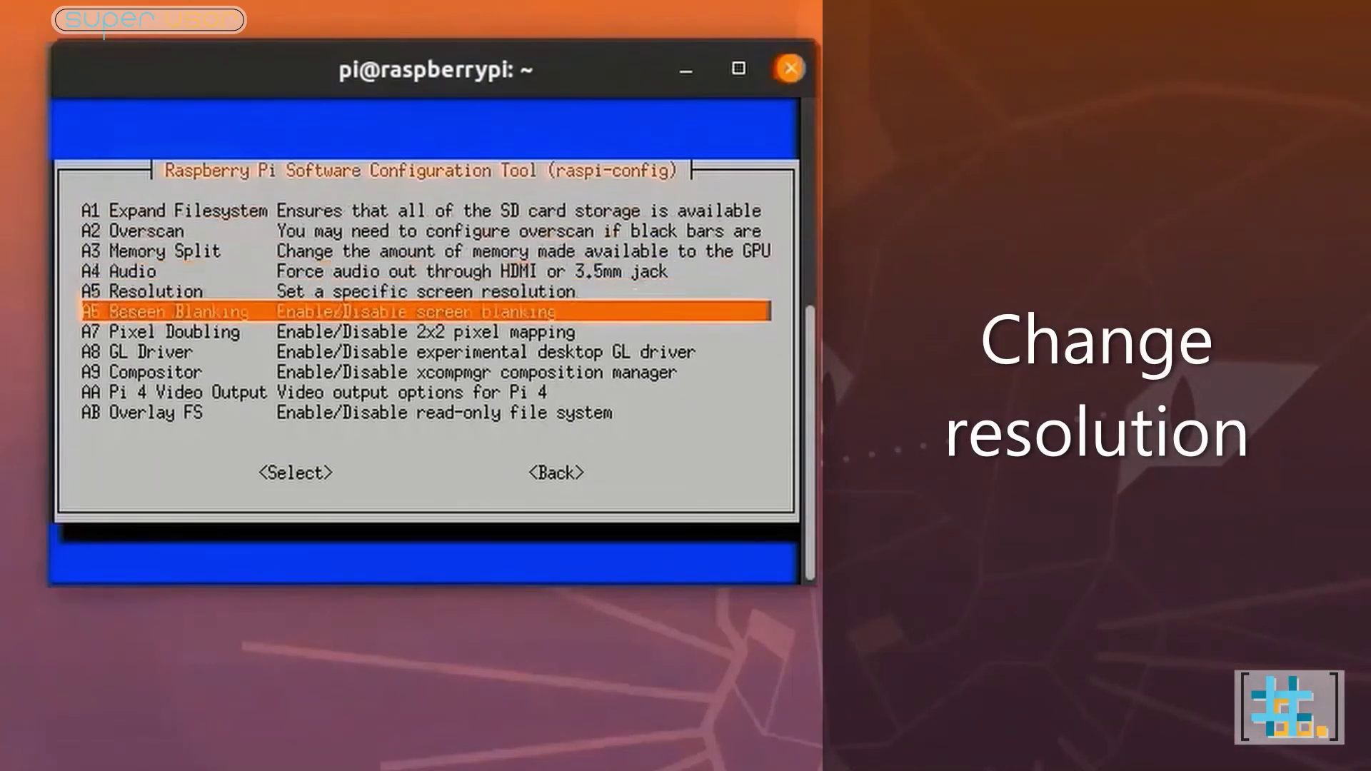
pyautogui.press('Up')
pyautogui.press('Return')
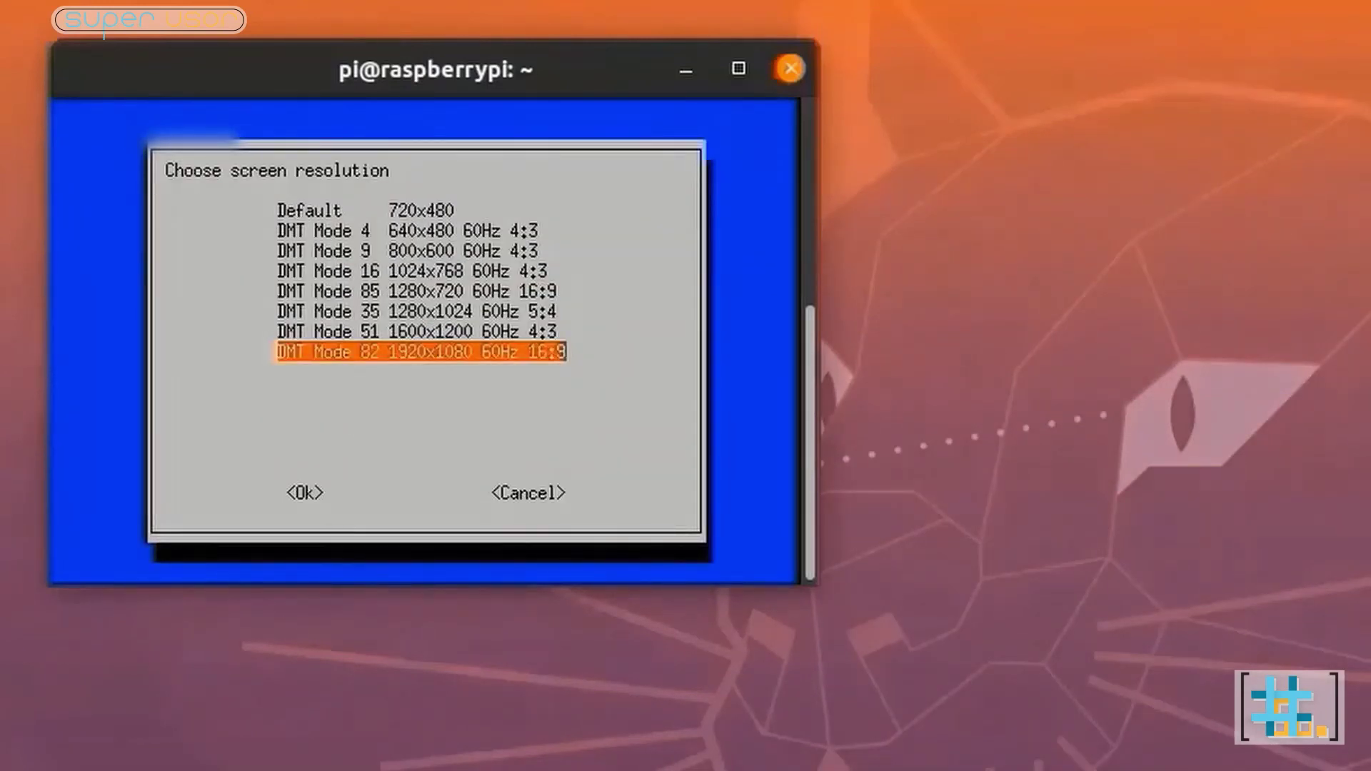
pyautogui.press('Tab')
pyautogui.press('Tab')
pyautogui.press('Left')
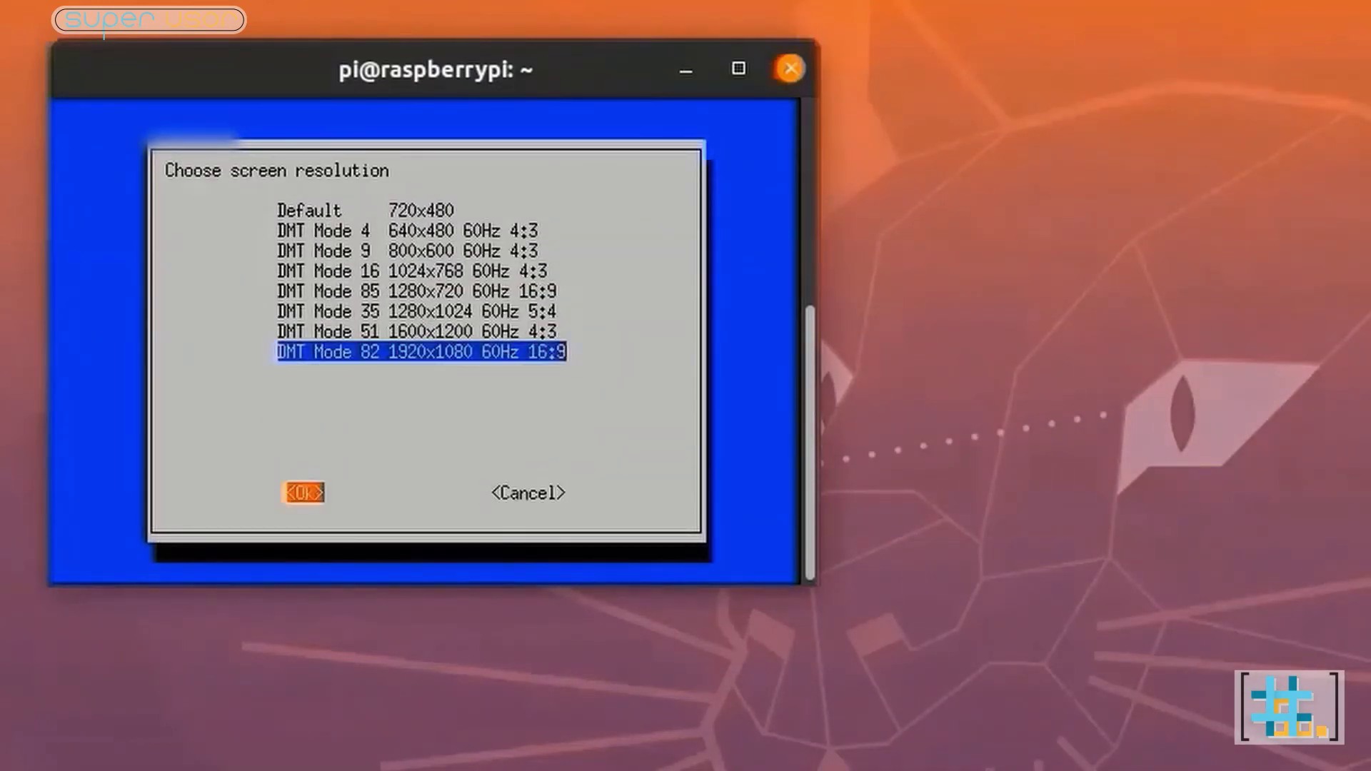
pyautogui.press('Return')
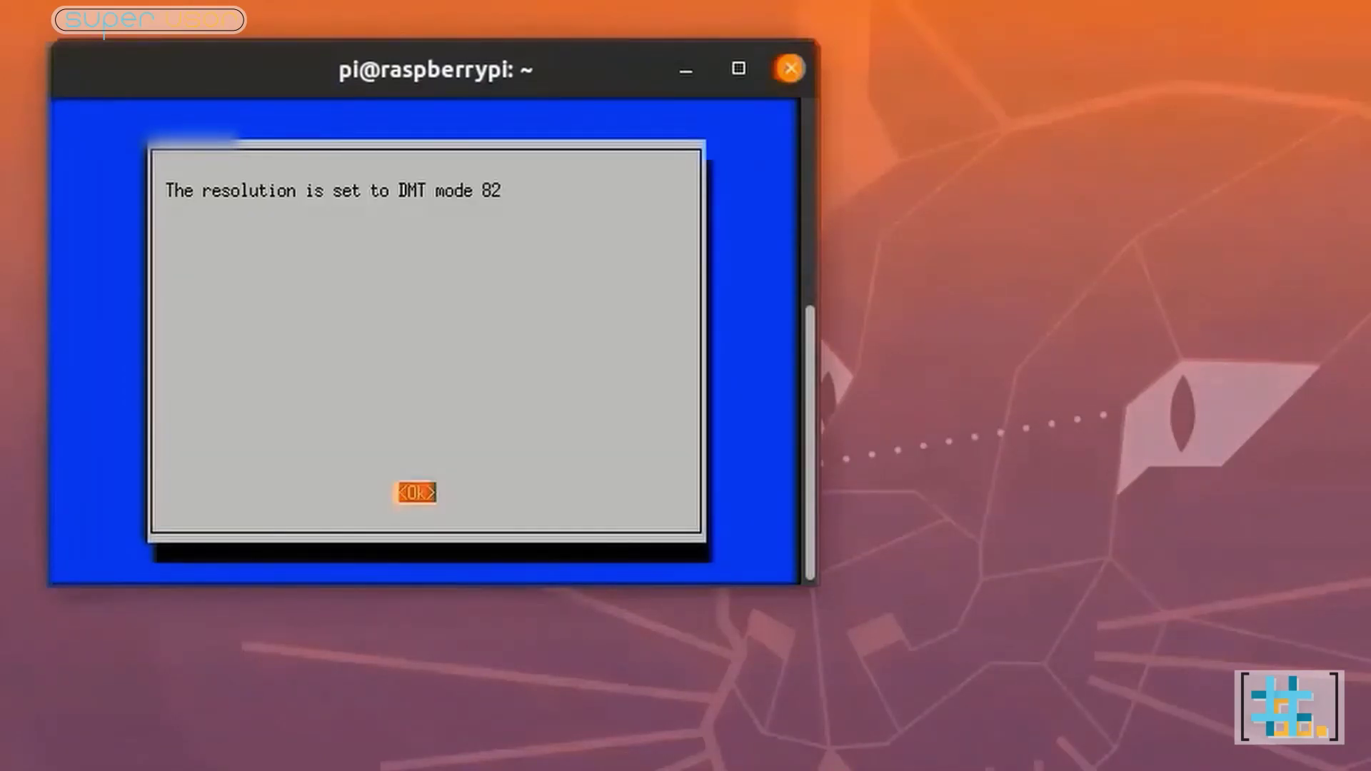
pyautogui.press('Return')
pyautogui.press('Tab')
pyautogui.press('Tab')
pyautogui.press('Return')
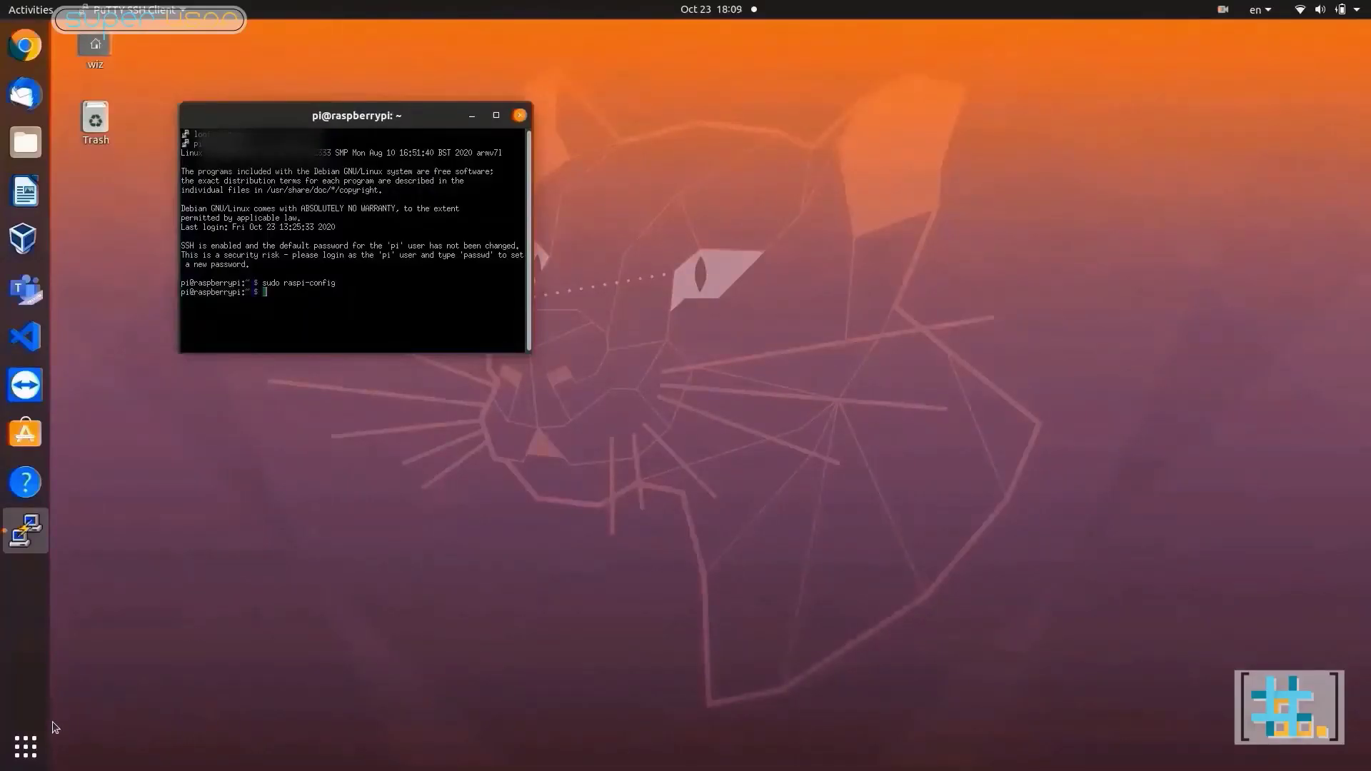
# Step: Launch VNC Viewer from the app grid and connect to the Pi's pasted IP address
pyautogui.click(26, 747)
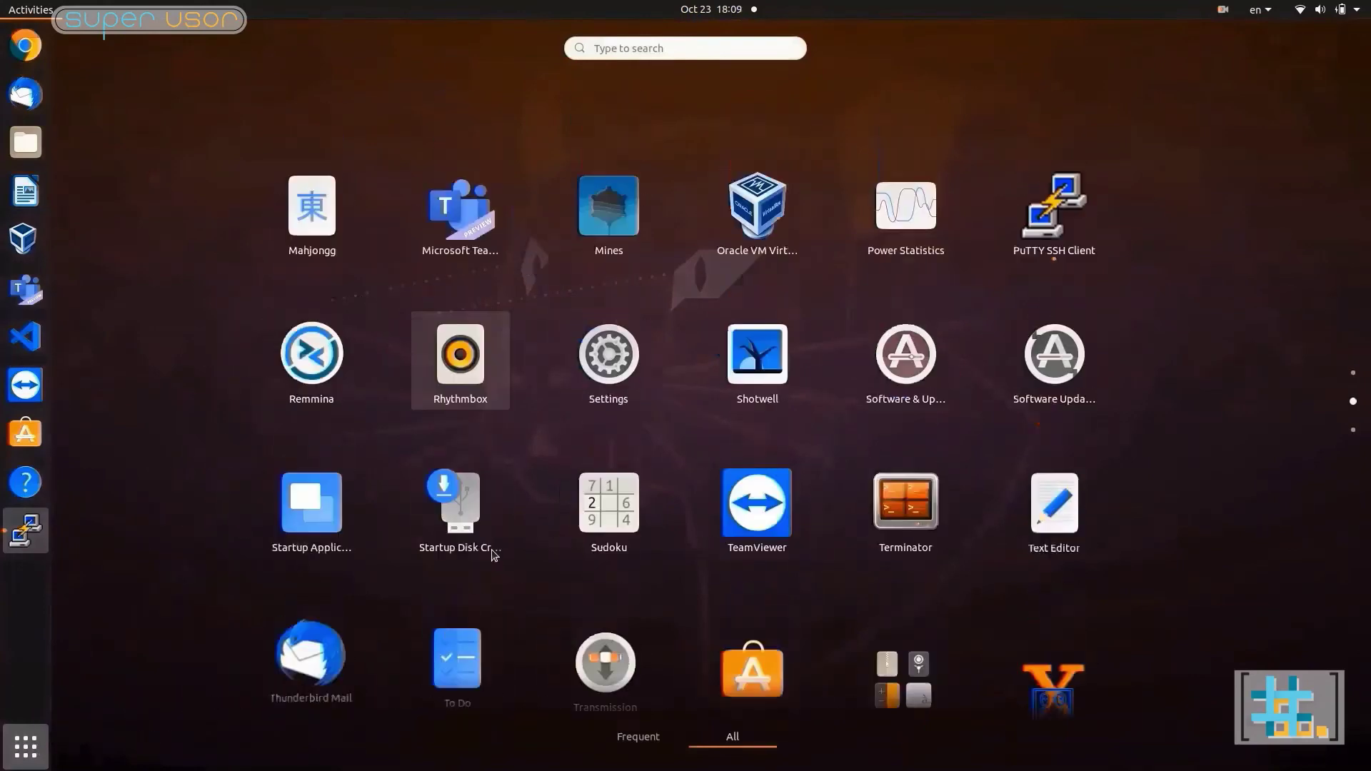
pyautogui.scroll(-1, 493, 555)
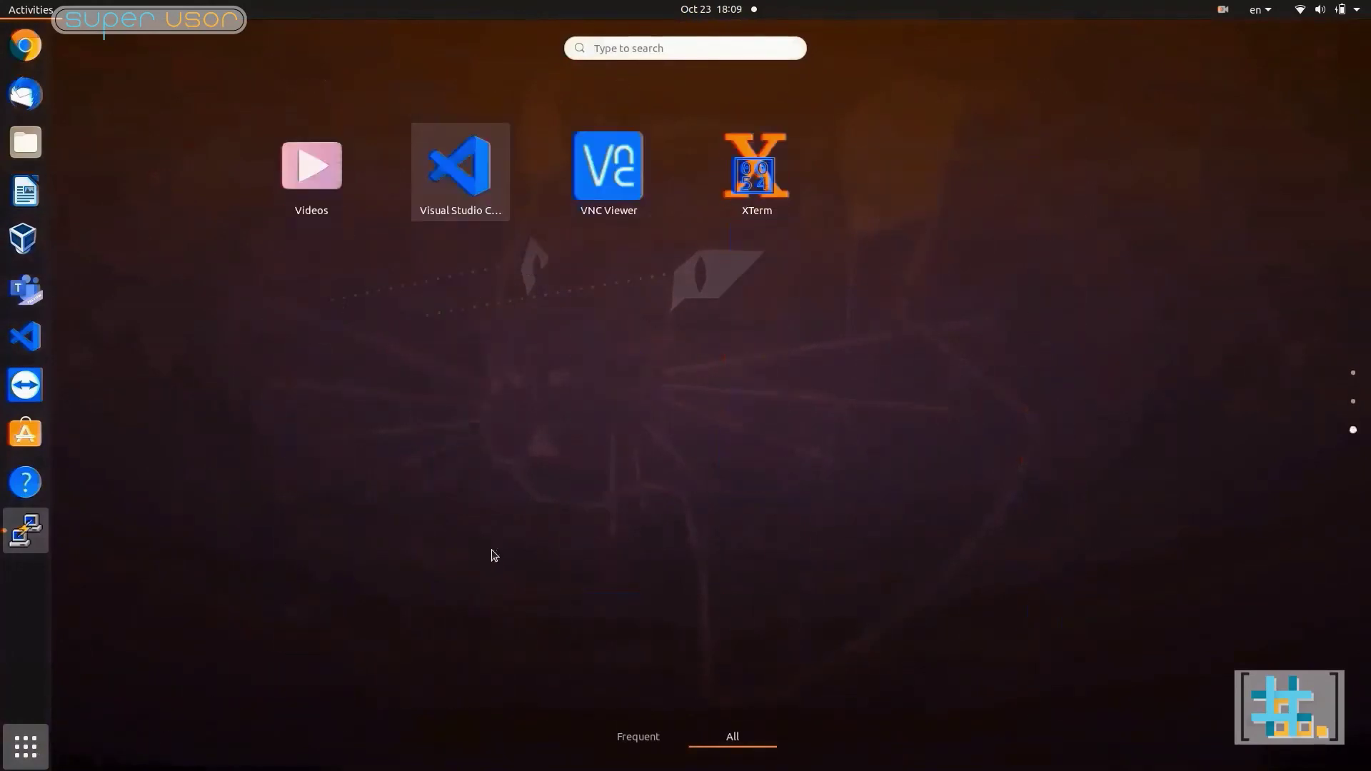
pyautogui.click(586, 184)
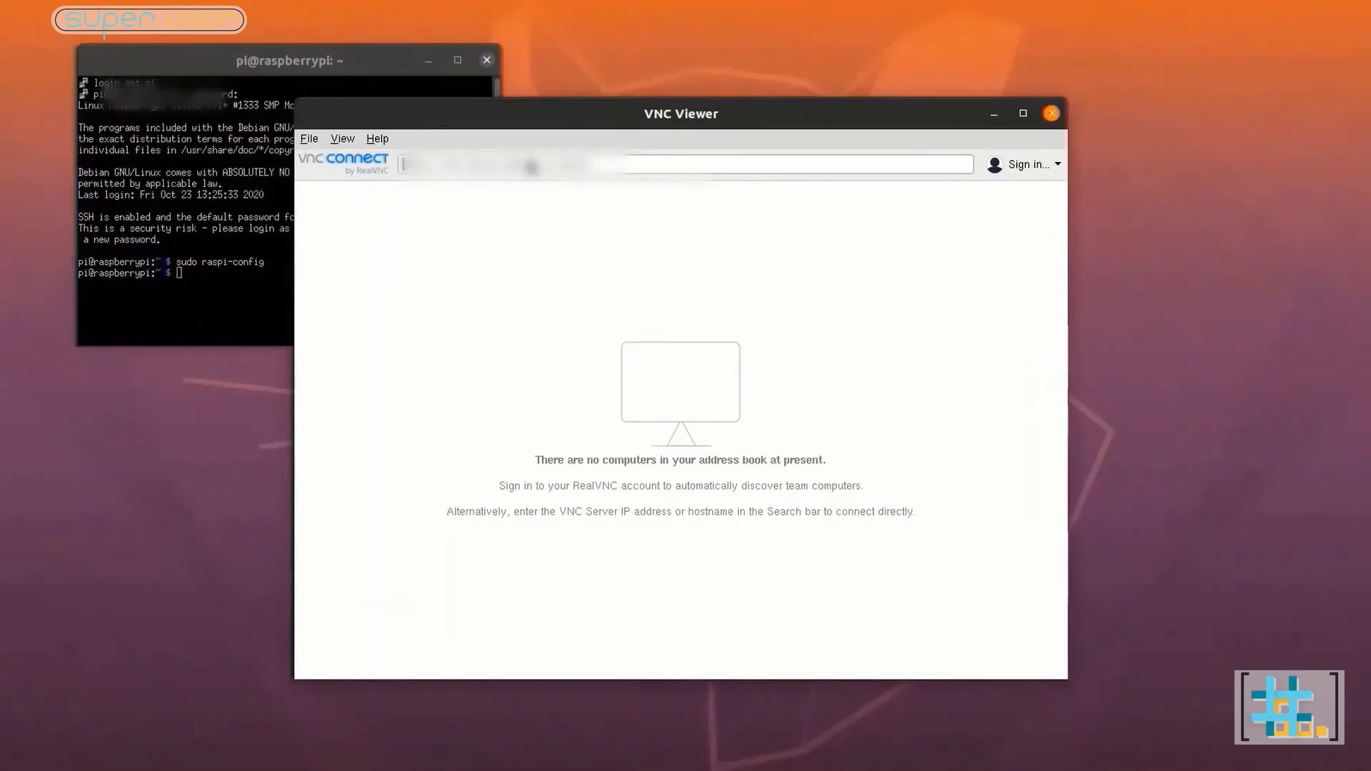
pyautogui.hotkey('ctrl', 'v')
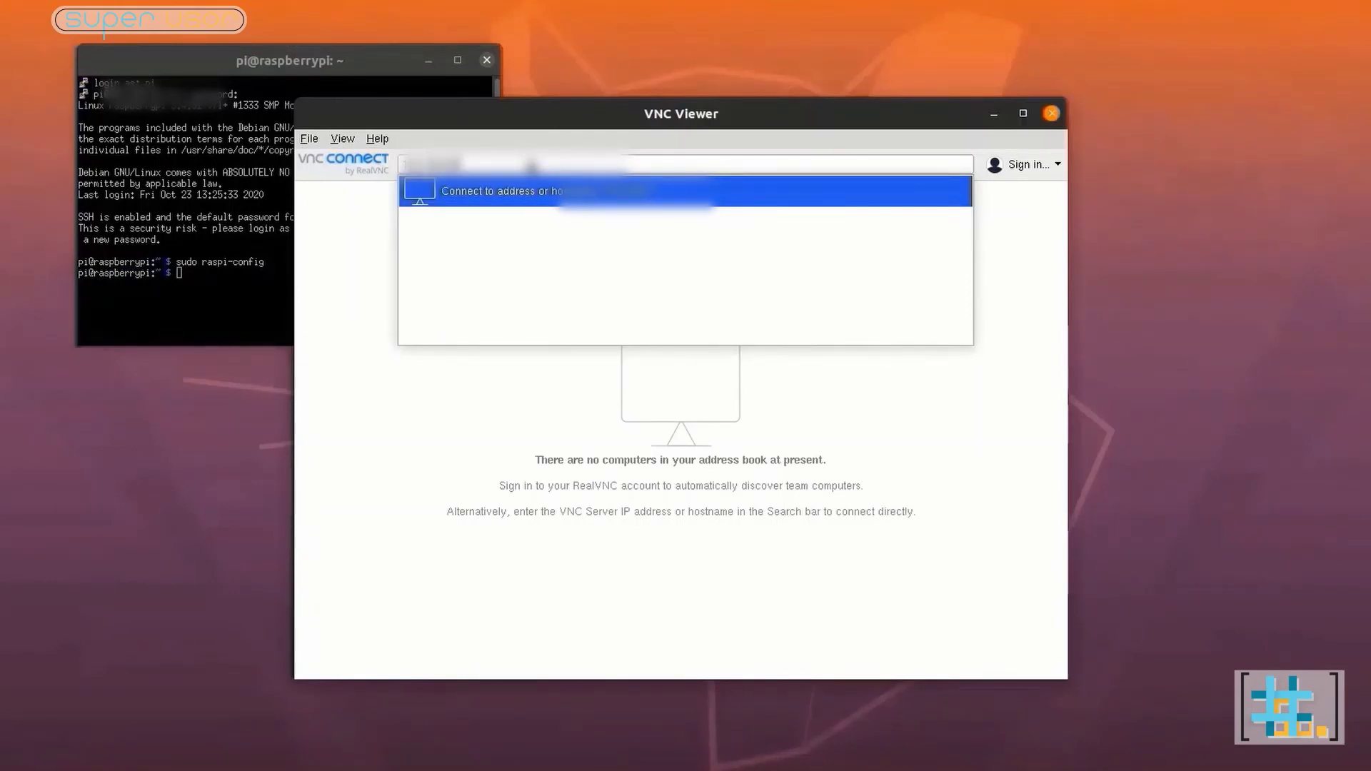
pyautogui.press('Return')
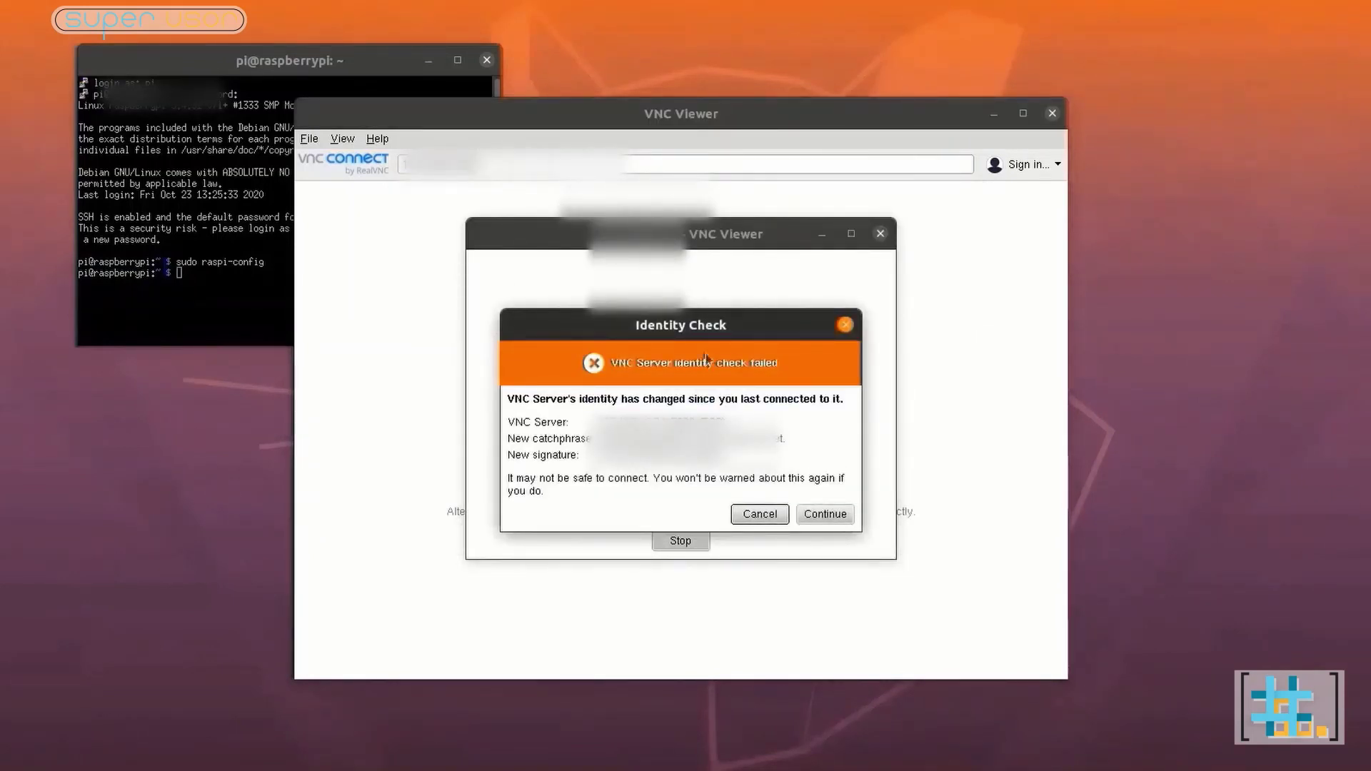
# Step: Accept the changed server identity and log in as user pi with the password
pyautogui.click(824, 514)
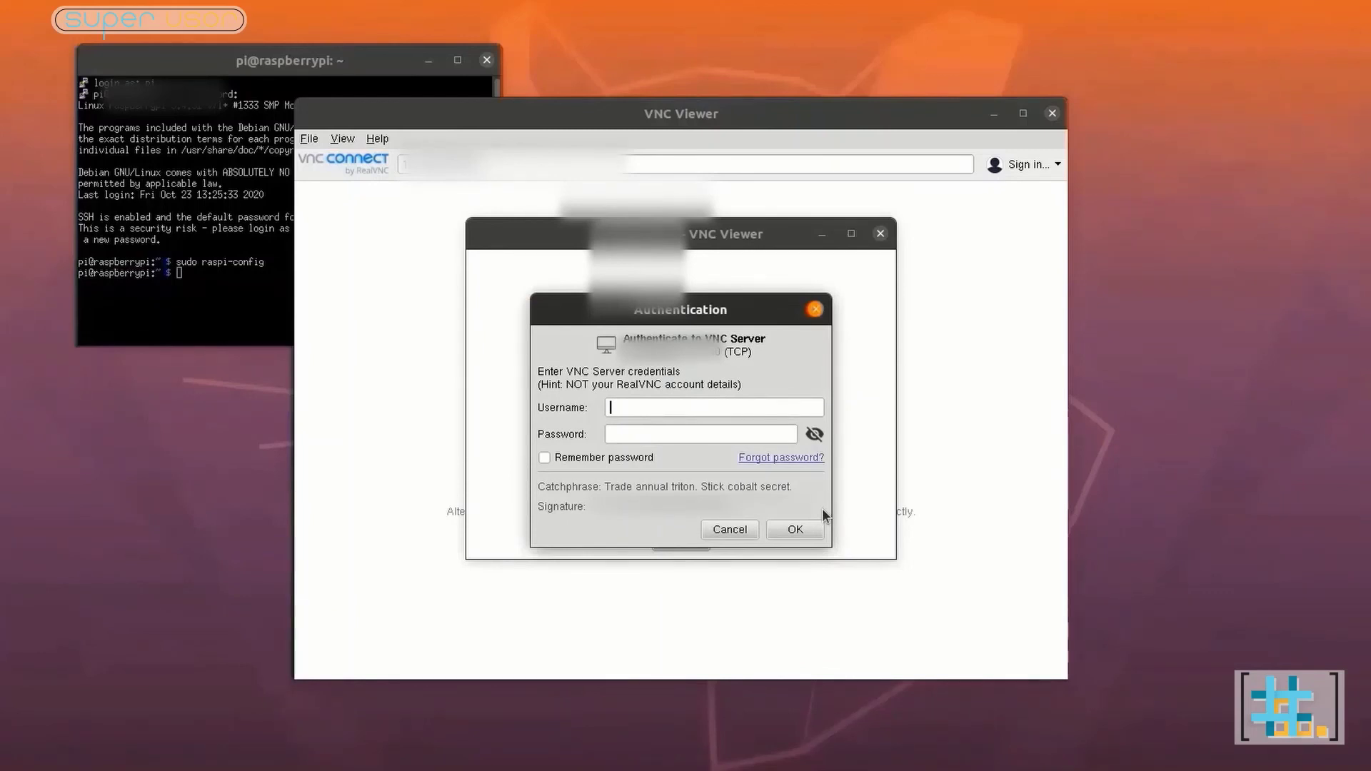
pyautogui.write('pi')
pyautogui.click(671, 431)
pyautogui.write('*********')
pyautogui.click(795, 530)
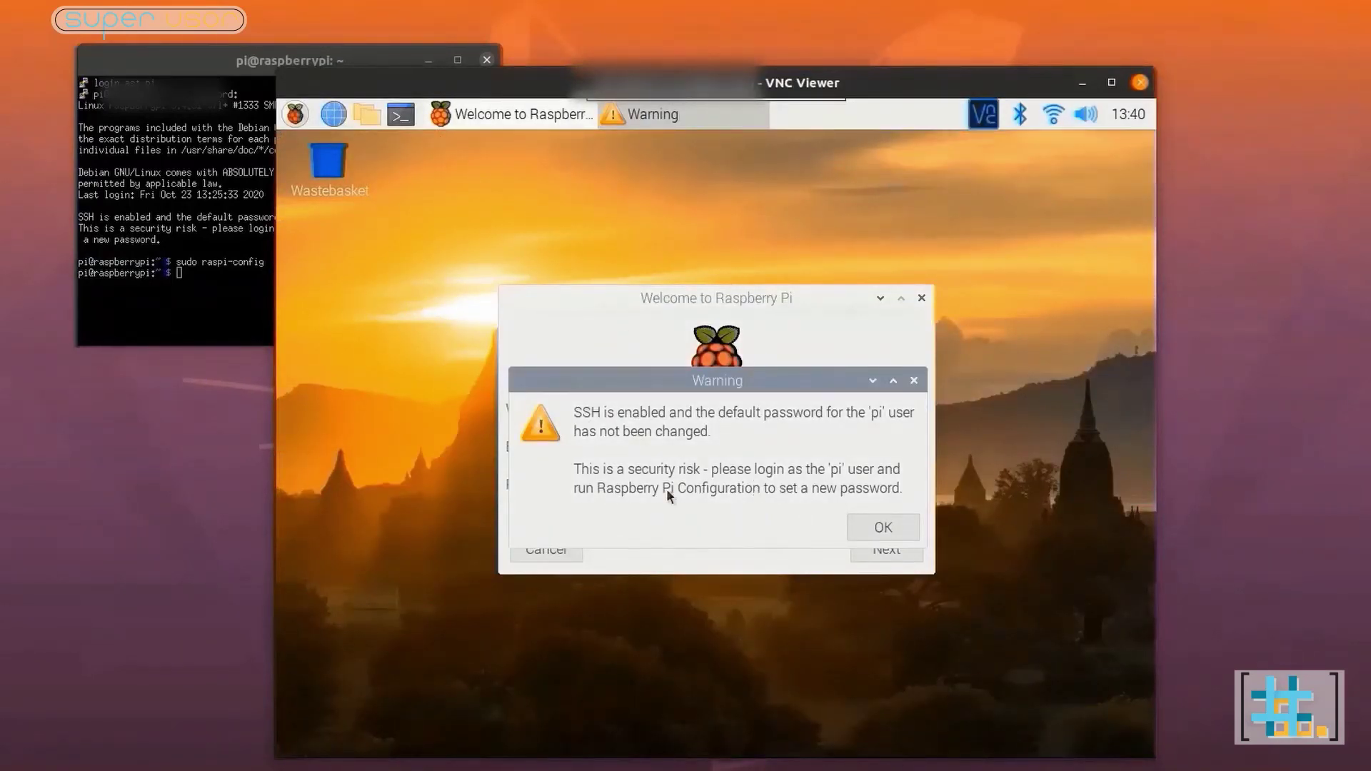
# Step: Dismiss the password warning and set the welcome wizard's country to India and language English
pyautogui.click(868, 534)
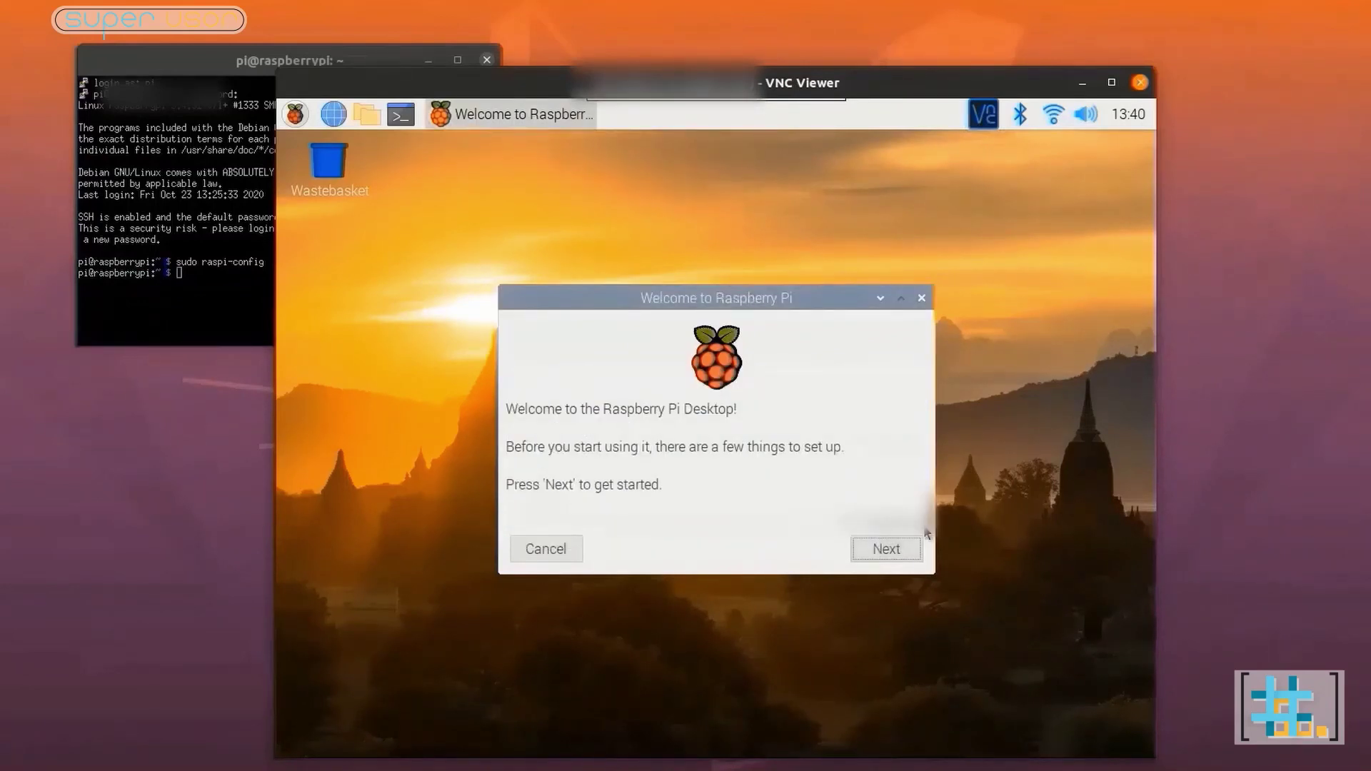
pyautogui.click(880, 547)
pyautogui.click(886, 403)
pyautogui.scroll(15, 681, 336)
pyautogui.click(681, 337)
pyautogui.click(678, 431)
pyautogui.click(675, 694)
pyautogui.click(618, 487)
pyautogui.click(872, 547)
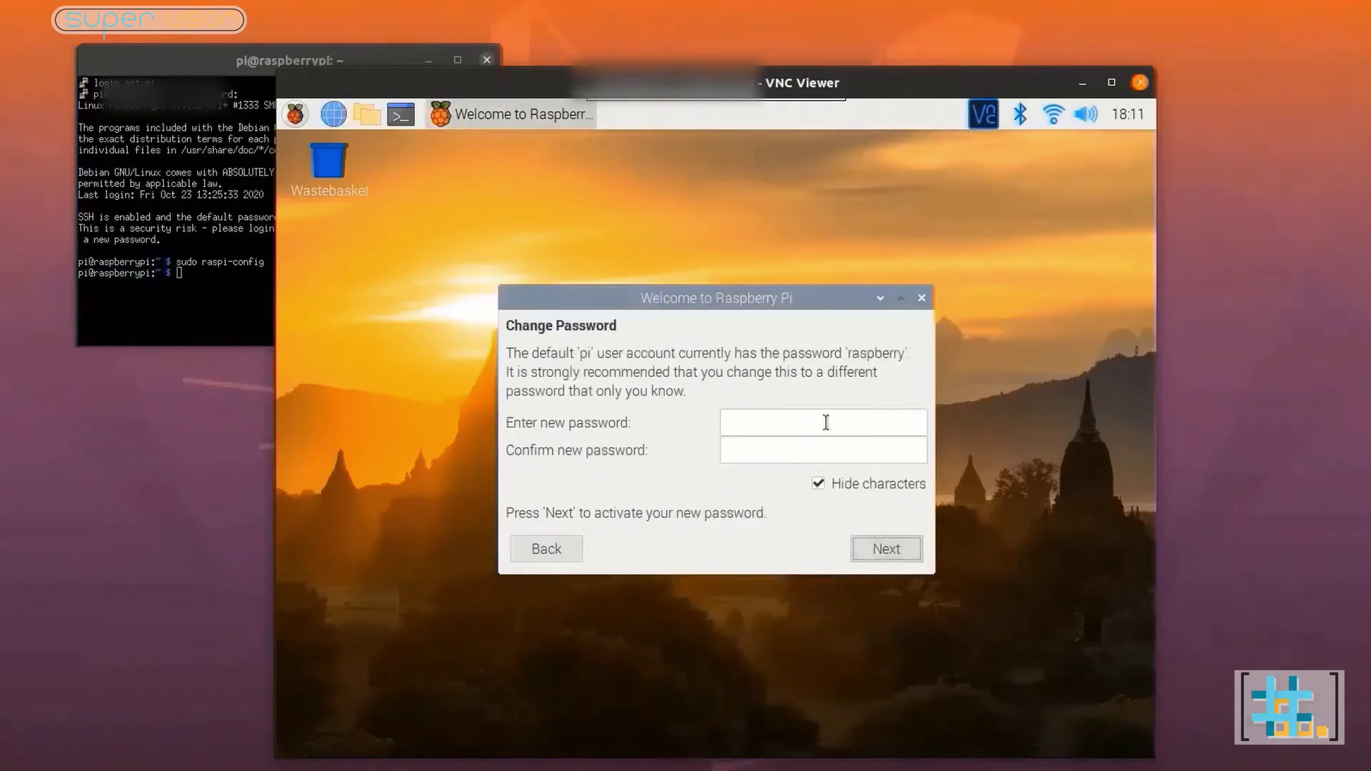
# Step: Set and confirm a new password, then move past screen and wireless pages to Update Software
pyautogui.click(827, 422)
pyautogui.write('**********')
pyautogui.click(773, 451)
pyautogui.write('**********')
pyautogui.click(880, 549)
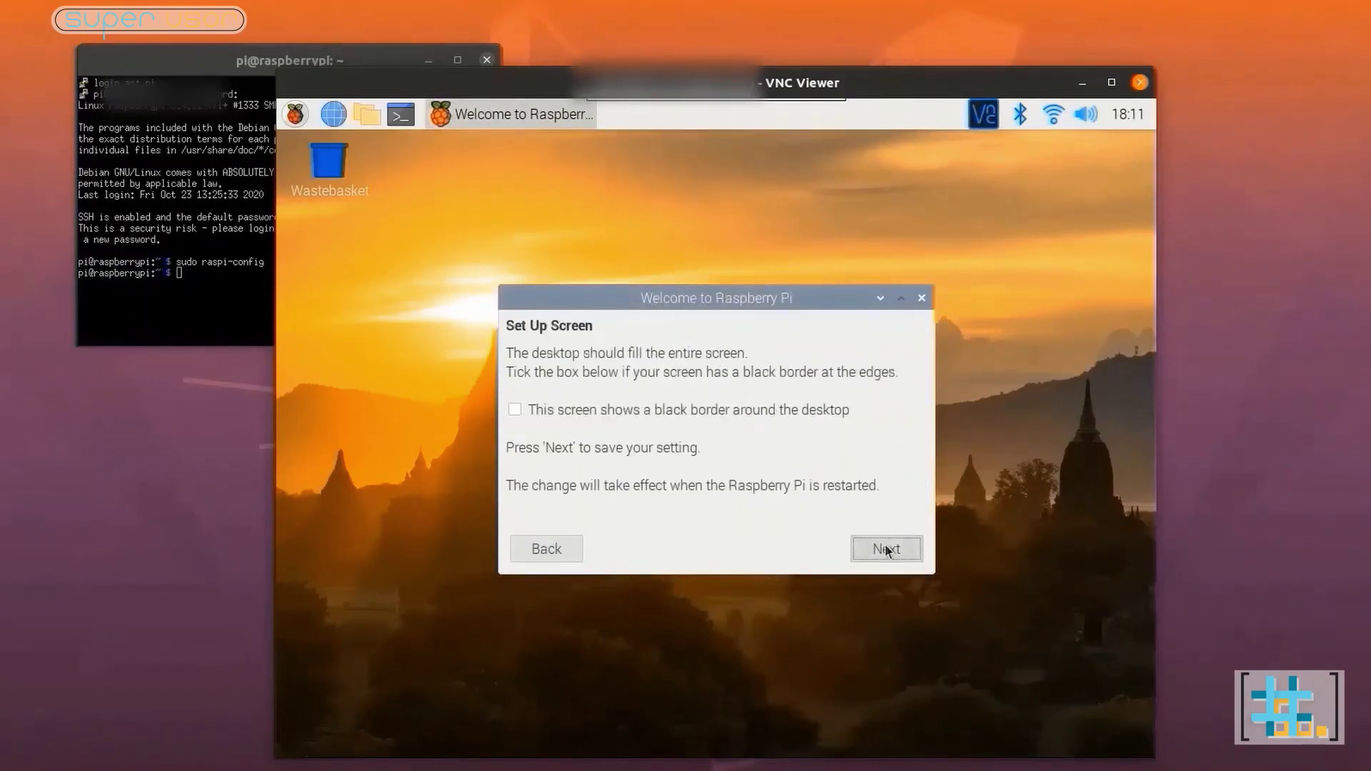
pyautogui.click(877, 550)
pyautogui.click(877, 550)
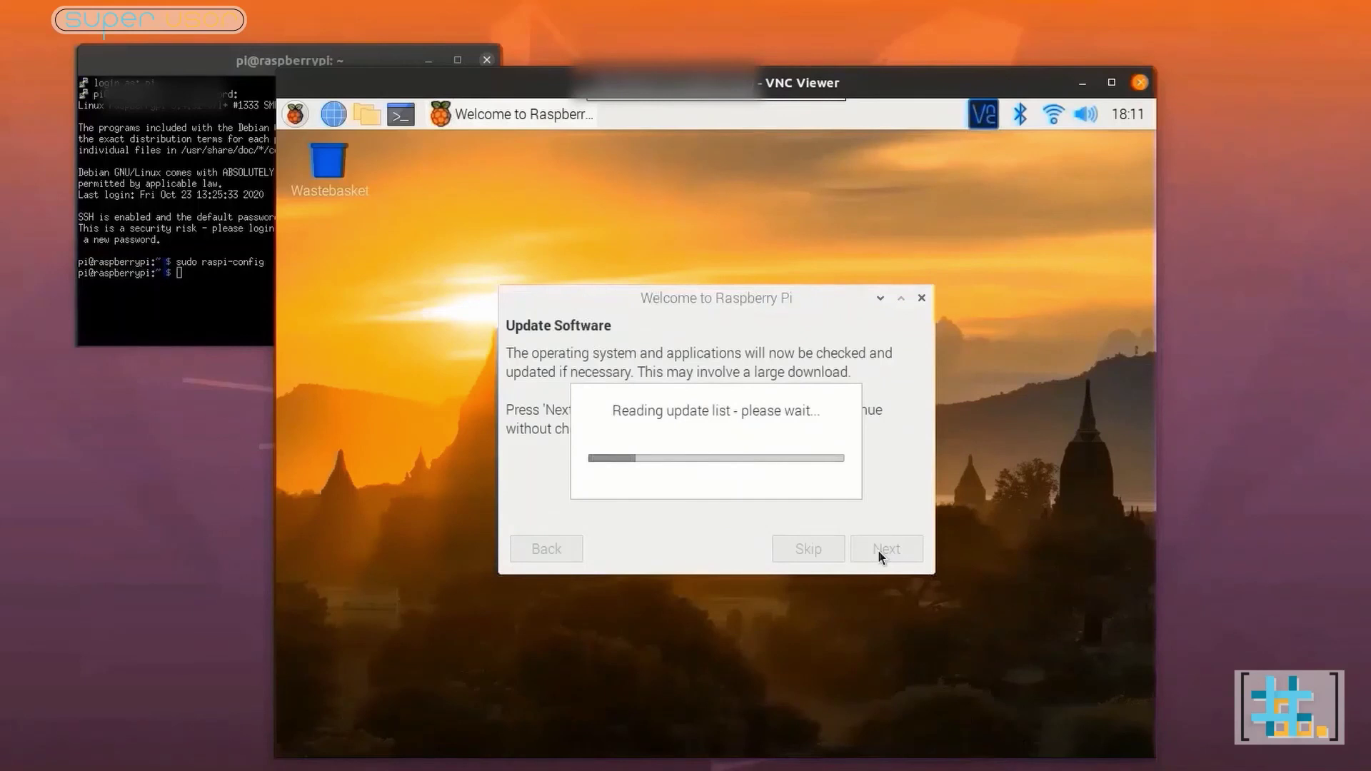